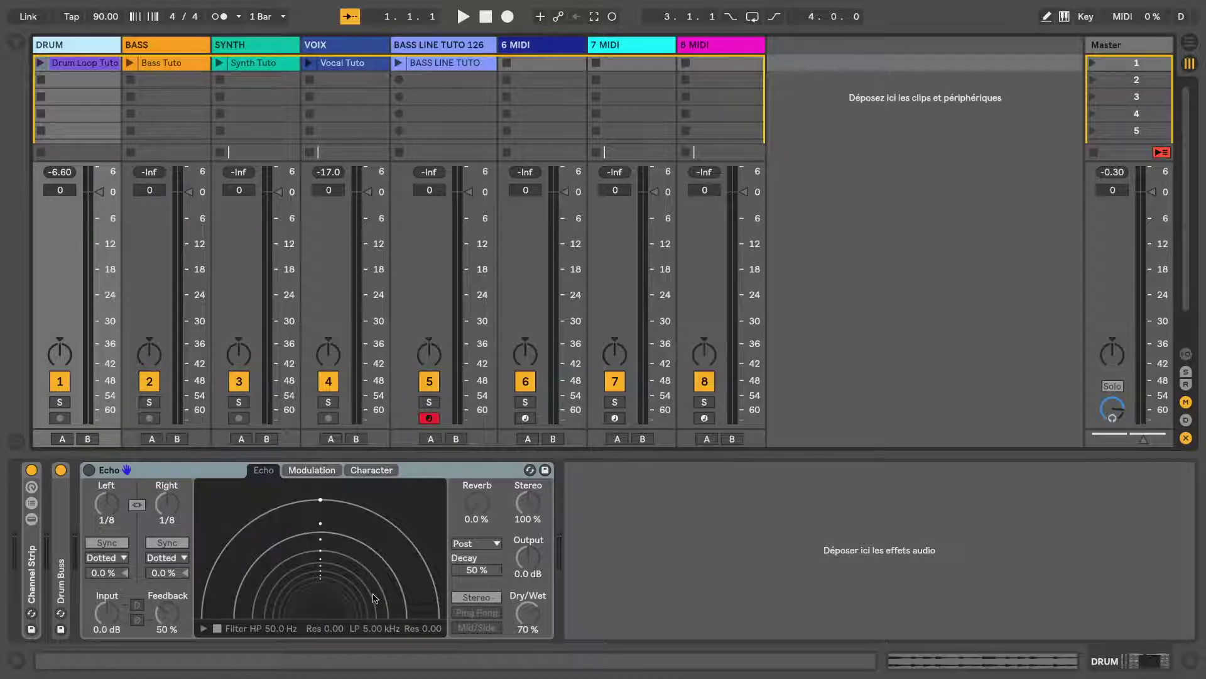
# Step: Play the drum loop clip dry, then switch on the drum track's Echo and play the loop through it
pyautogui.click(39, 64)
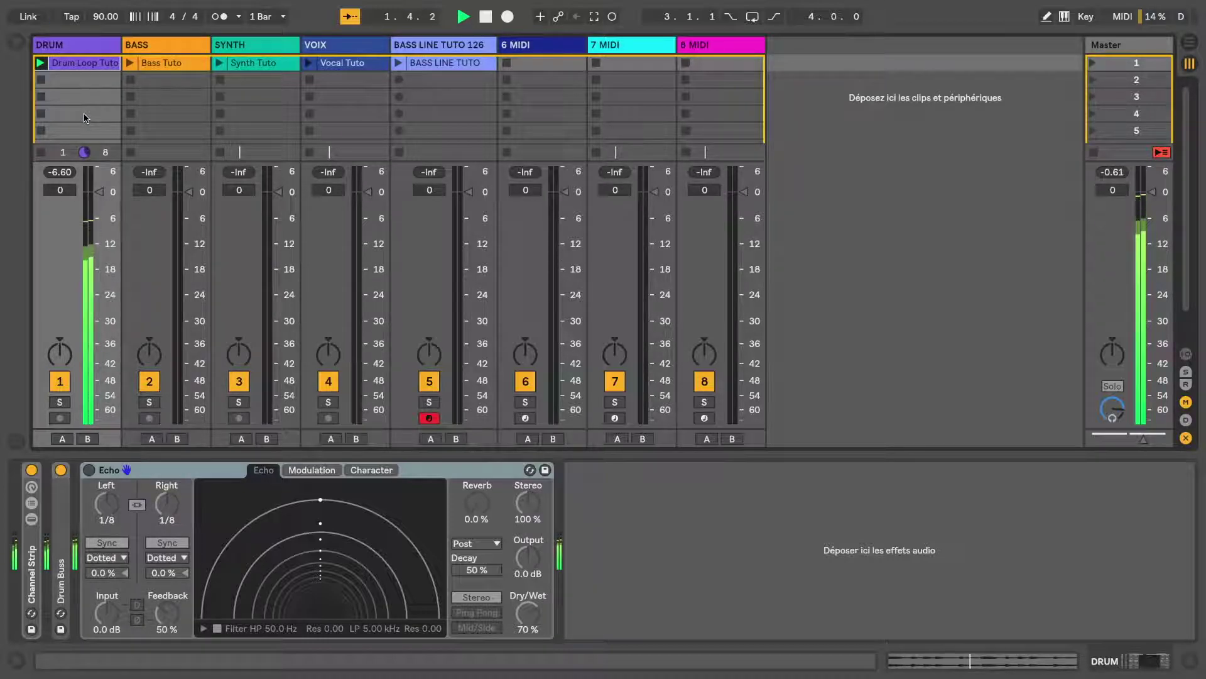
pyautogui.click(40, 81)
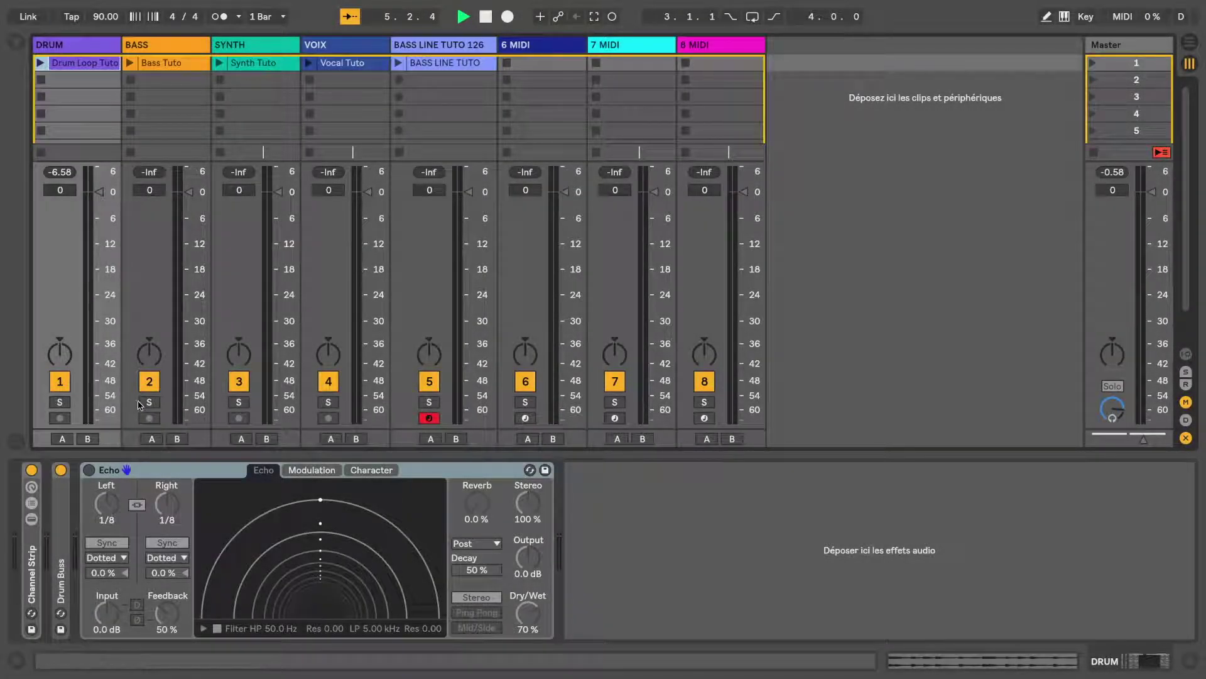
pyautogui.click(89, 472)
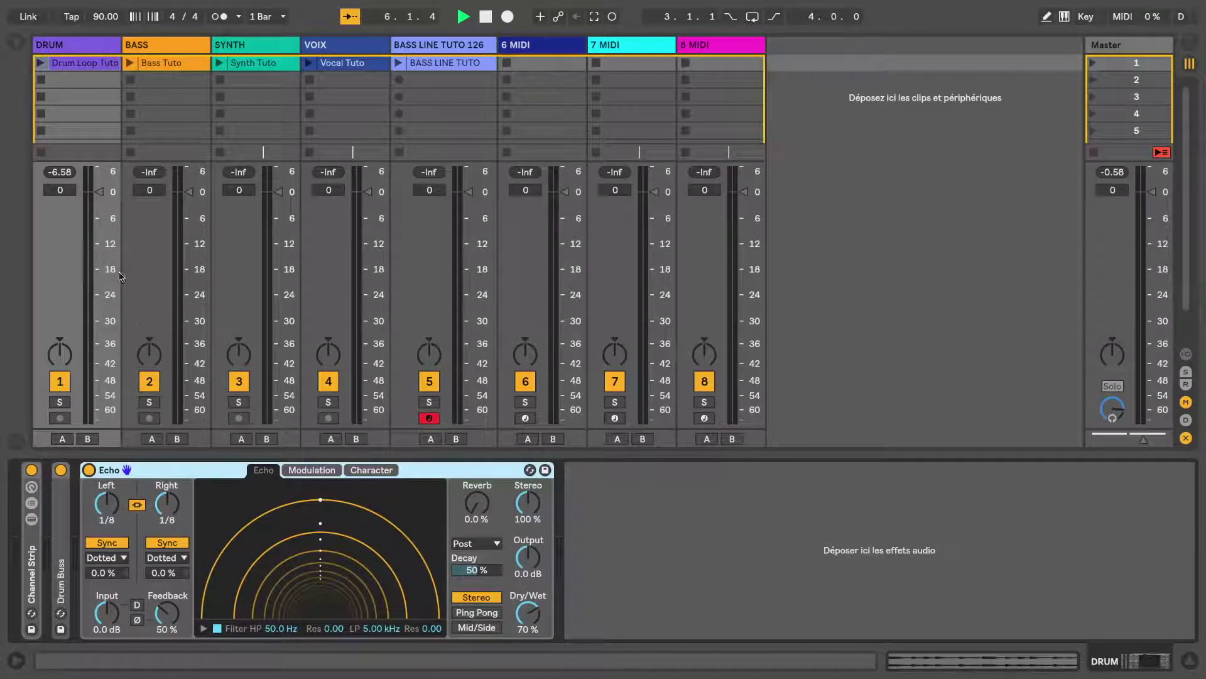
pyautogui.click(42, 64)
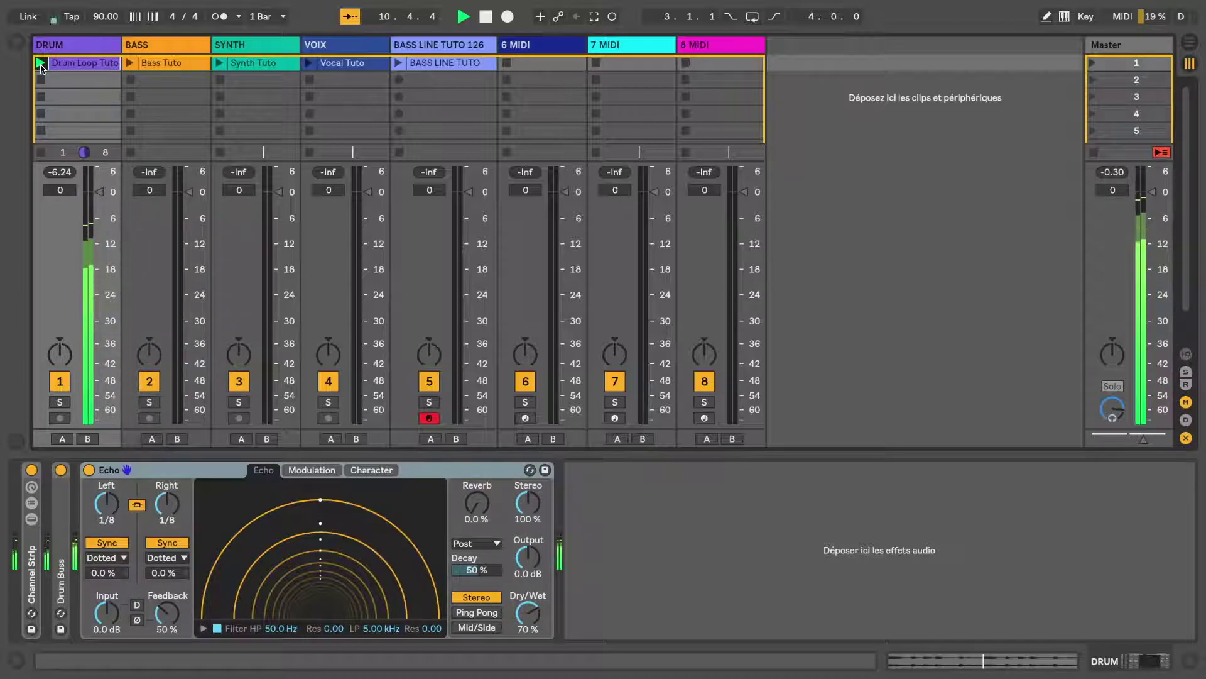
pyautogui.click(41, 79)
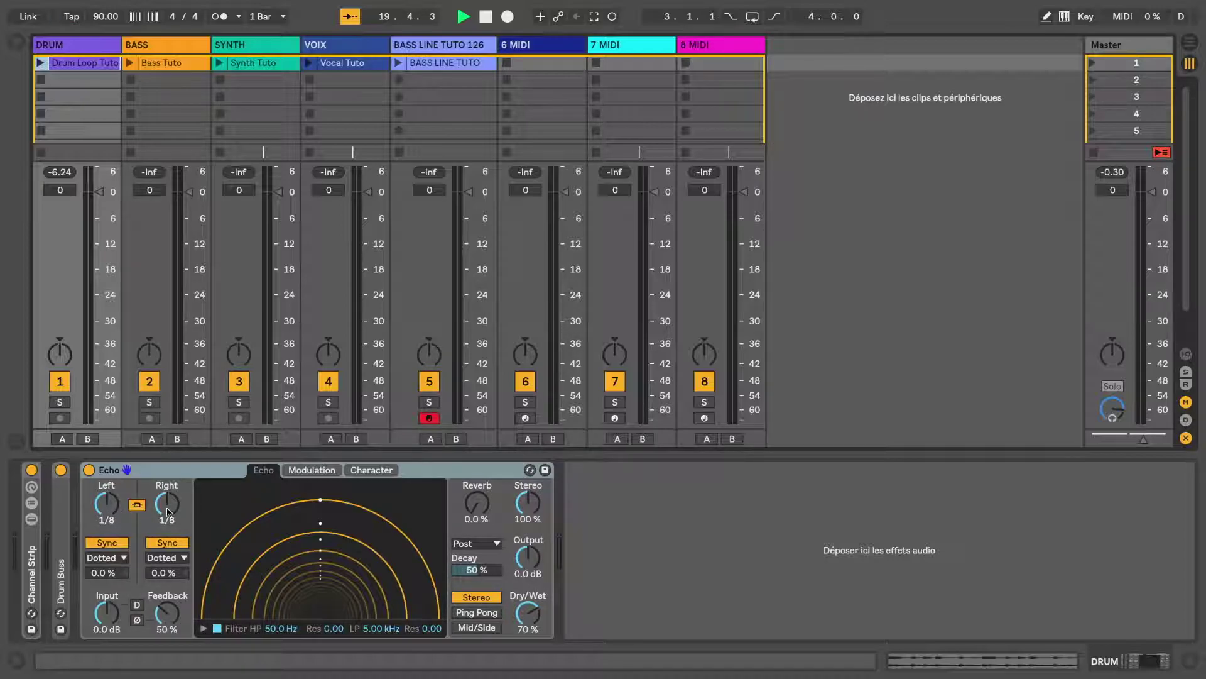
# Step: Unlink Echo's left and right delay times and set Left to 1/16 and Right to 1/4
pyautogui.click(137, 505)
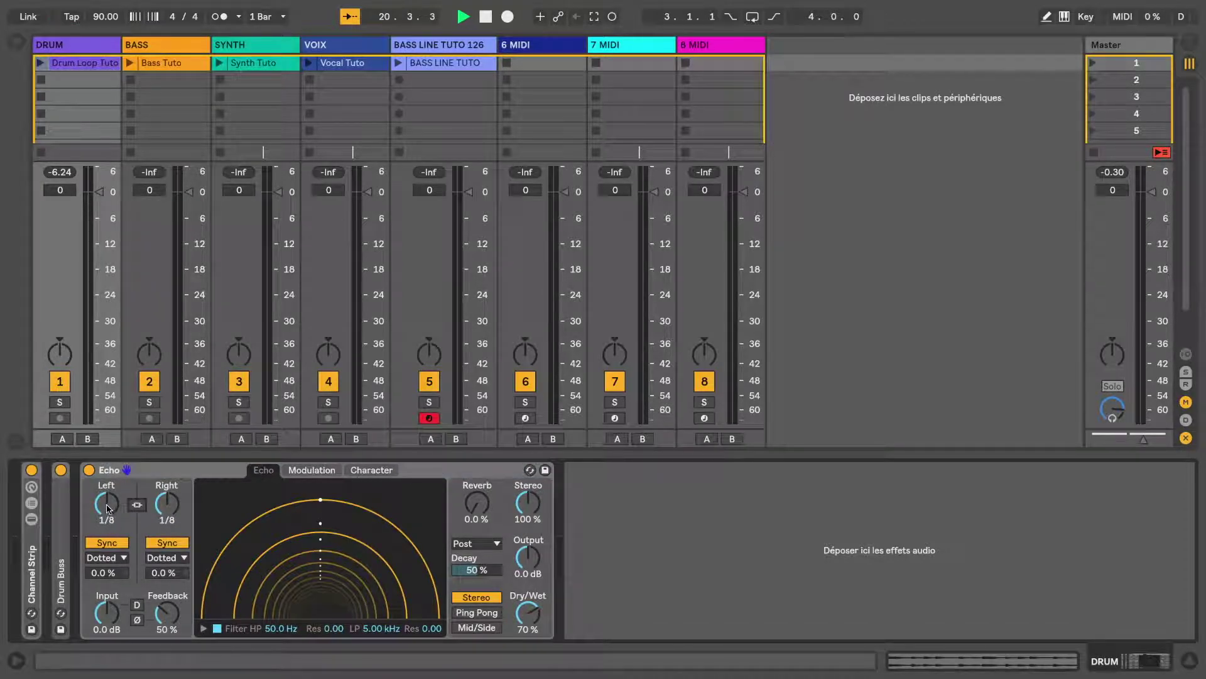
pyautogui.moveTo(108, 503); pyautogui.dragTo(109, 512)
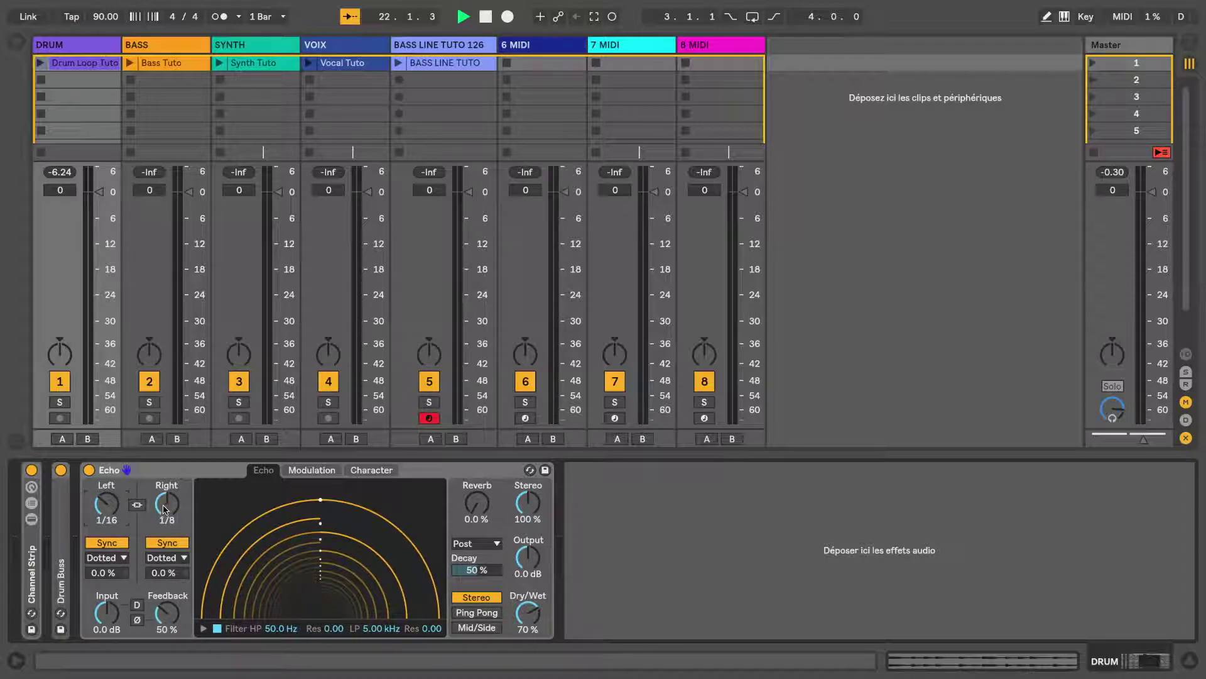
pyautogui.moveTo(166, 503); pyautogui.dragTo(167, 495)
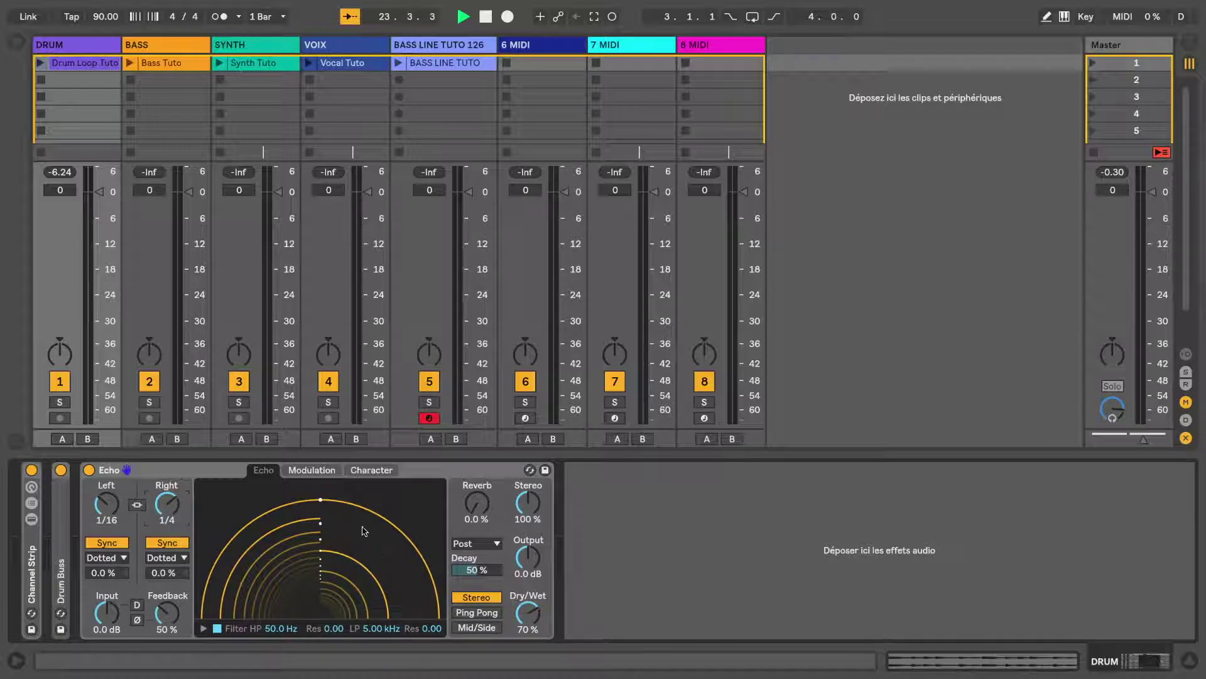
# Step: Try Echo's delay with Left at 1/16 and Right at 1/2 on the drum loop, then stop playback
pyautogui.moveTo(107, 503)
pyautogui.mouseDown()
pyautogui.moveTo(107, 490)
pyautogui.moveTo(107, 504)
pyautogui.mouseUp()
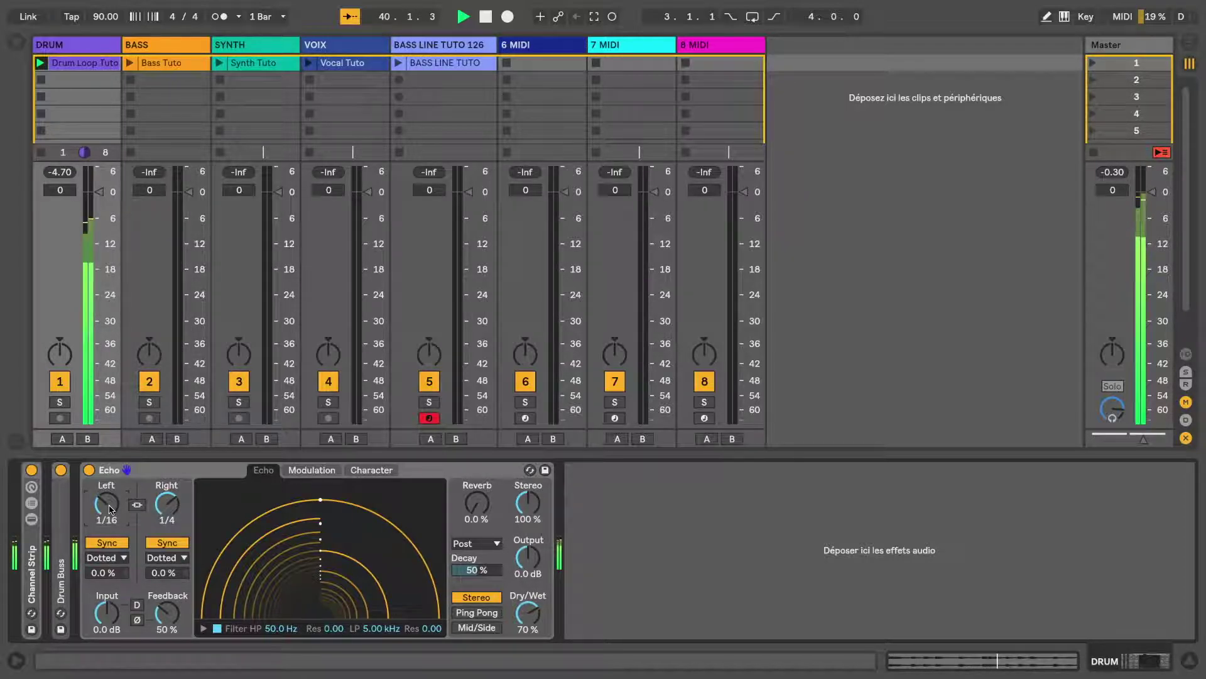
pyautogui.moveTo(108, 505)
pyautogui.mouseDown()
pyautogui.moveTo(108, 493)
pyautogui.moveTo(169, 500)
pyautogui.moveTo(107, 509)
pyautogui.mouseUp()
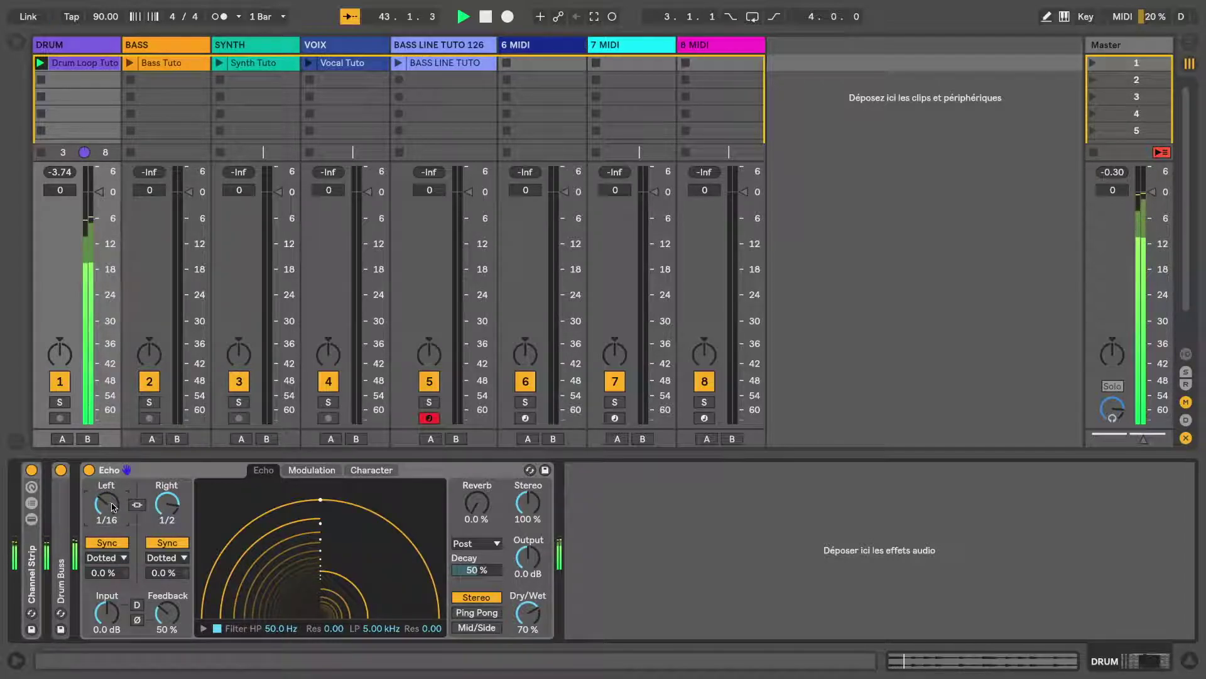
pyautogui.press('space')
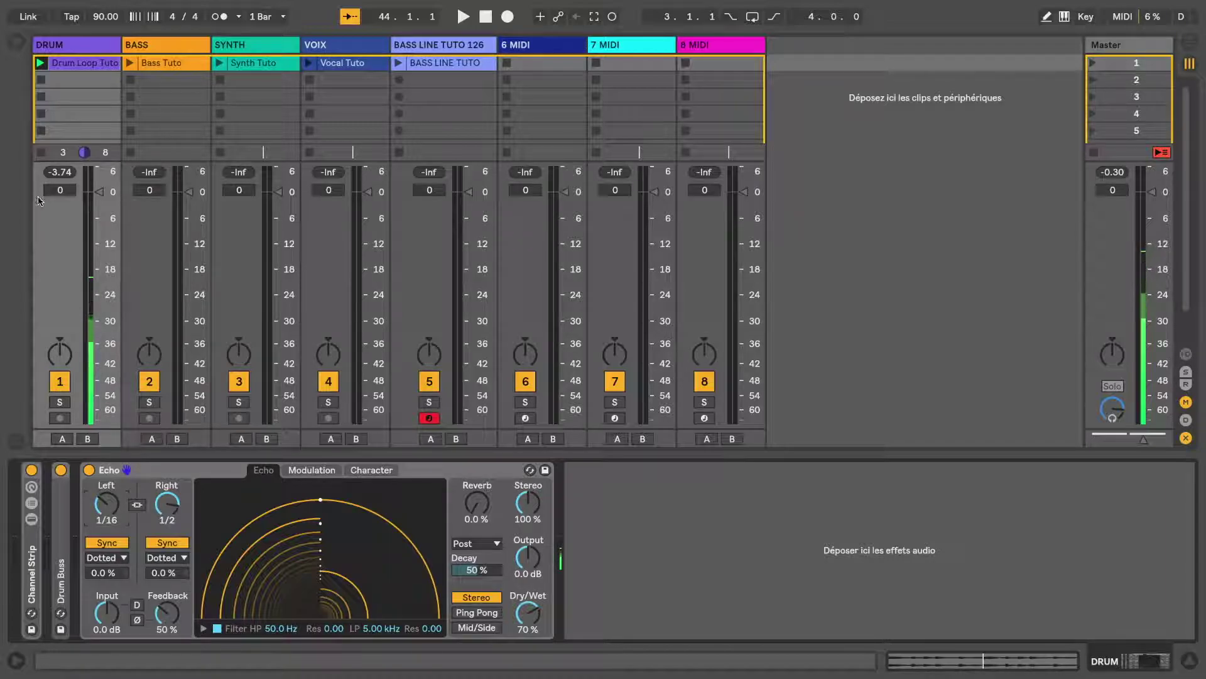
pyautogui.click(40, 134)
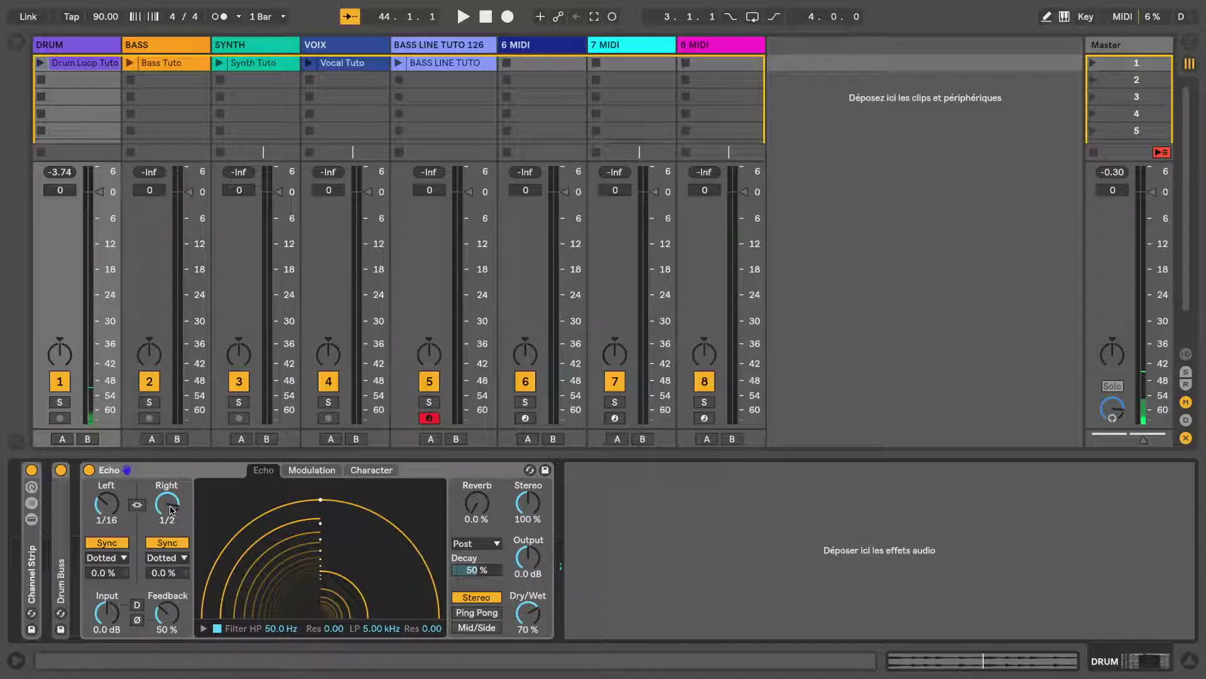
# Step: Relink Echo's left and right delay times and try 1/8 and 1/16 for both channels
pyautogui.click(137, 505)
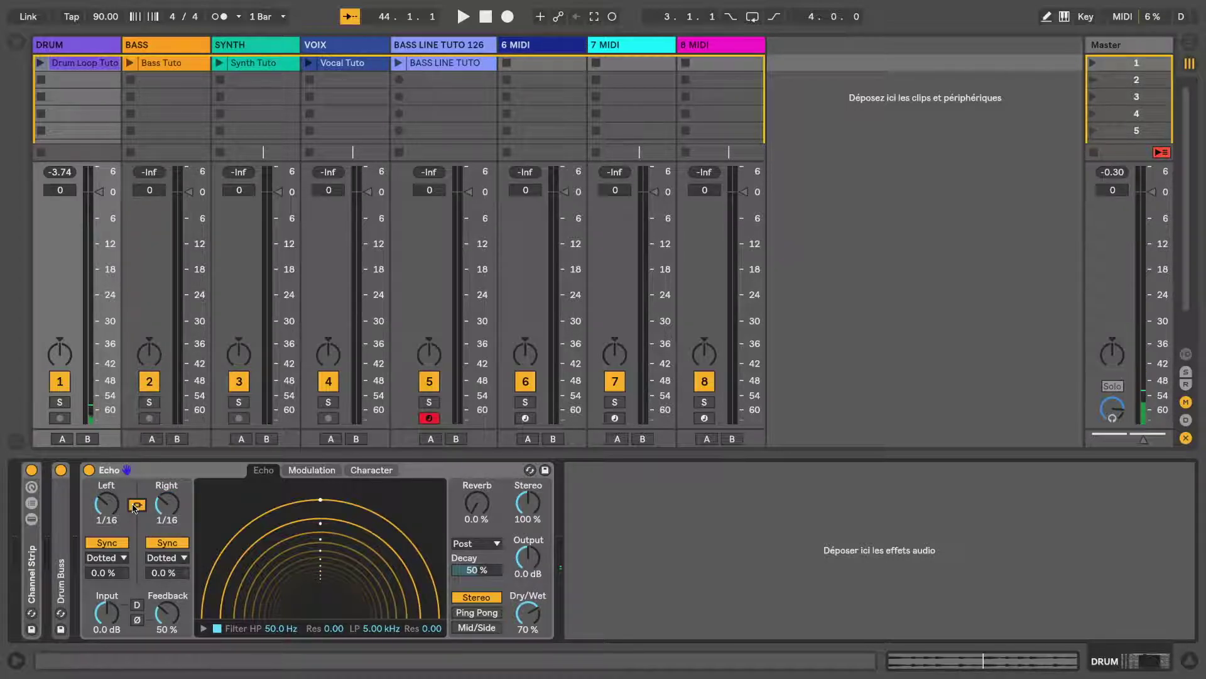
pyautogui.click(100, 509)
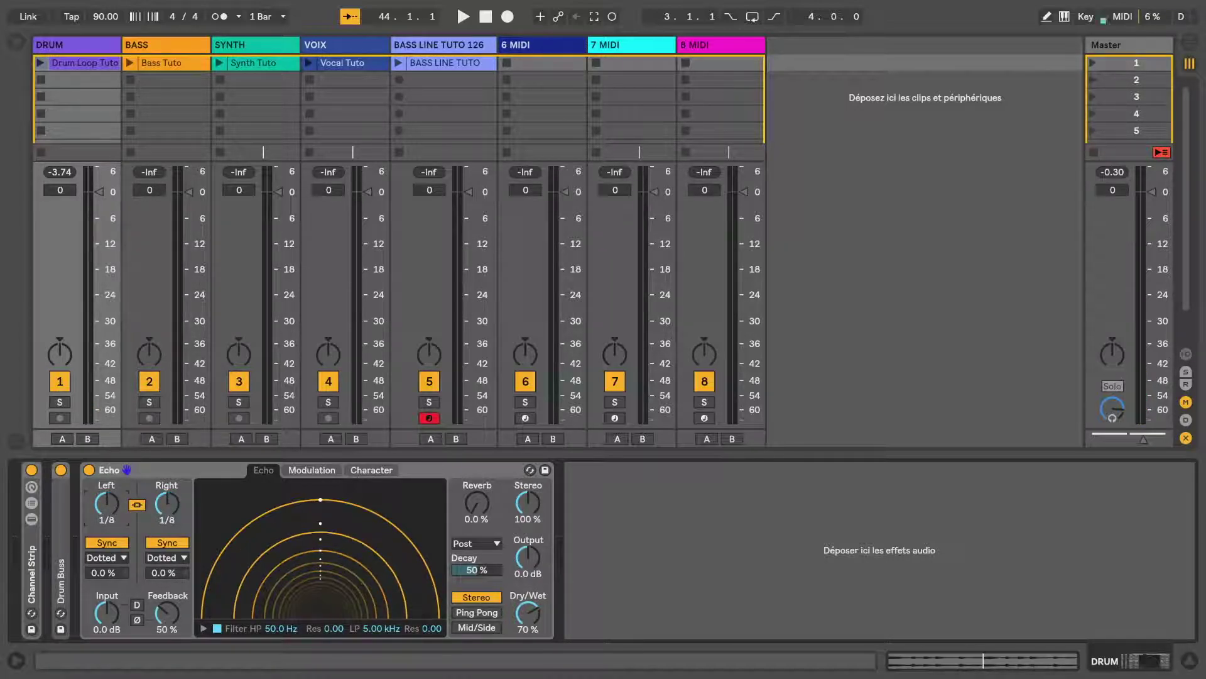
pyautogui.moveTo(106, 504)
pyautogui.mouseDown()
pyautogui.moveTo(107, 485)
pyautogui.moveTo(106, 503)
pyautogui.mouseUp()
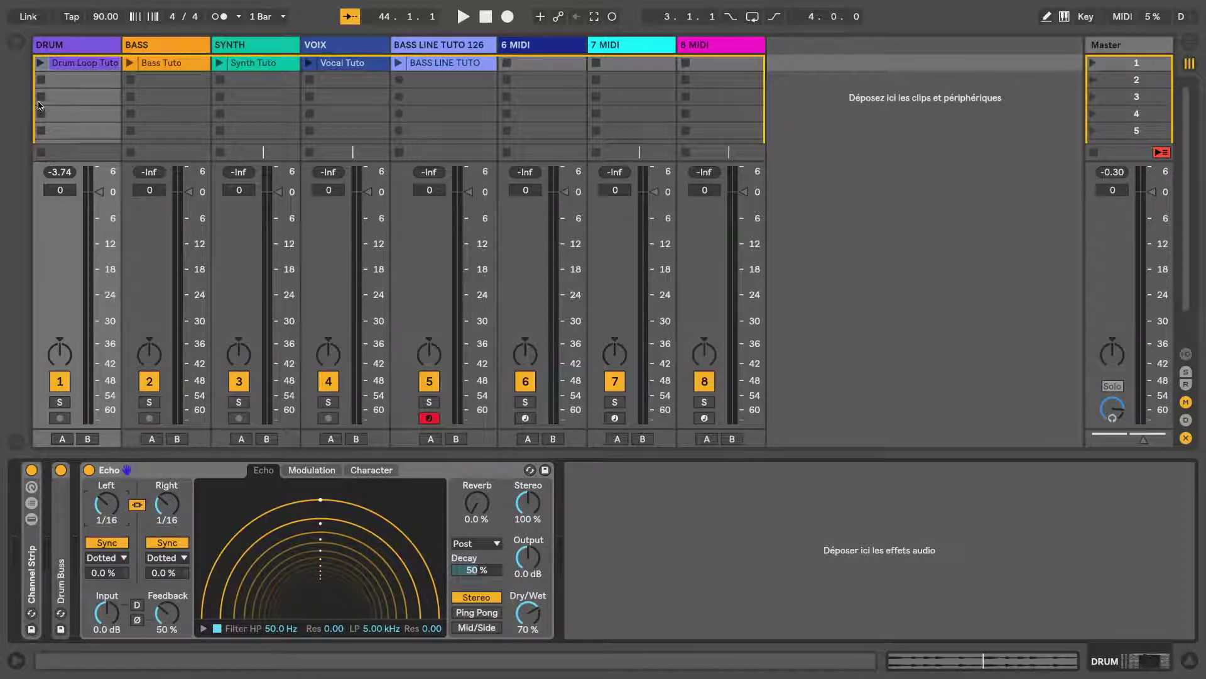
# Step: Play the drum loop while changing Echo's linked delay time to 1/32 and finally to 1/8
pyautogui.click(41, 63)
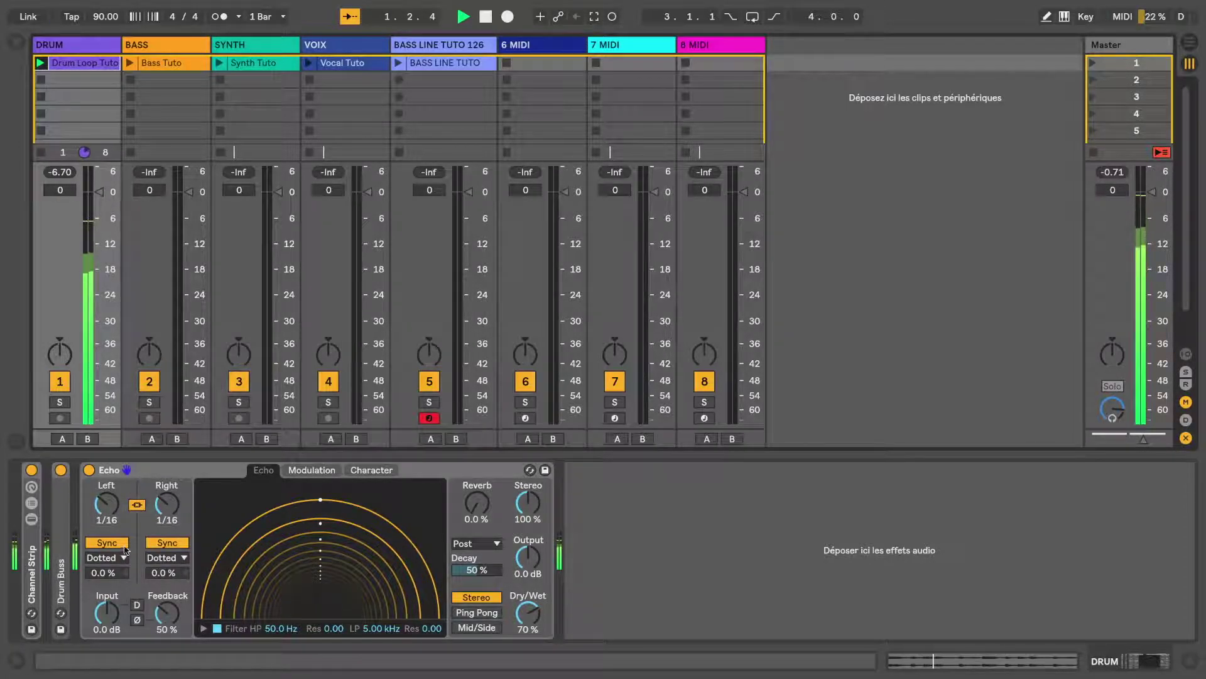
pyautogui.moveTo(106, 503); pyautogui.dragTo(106, 508)
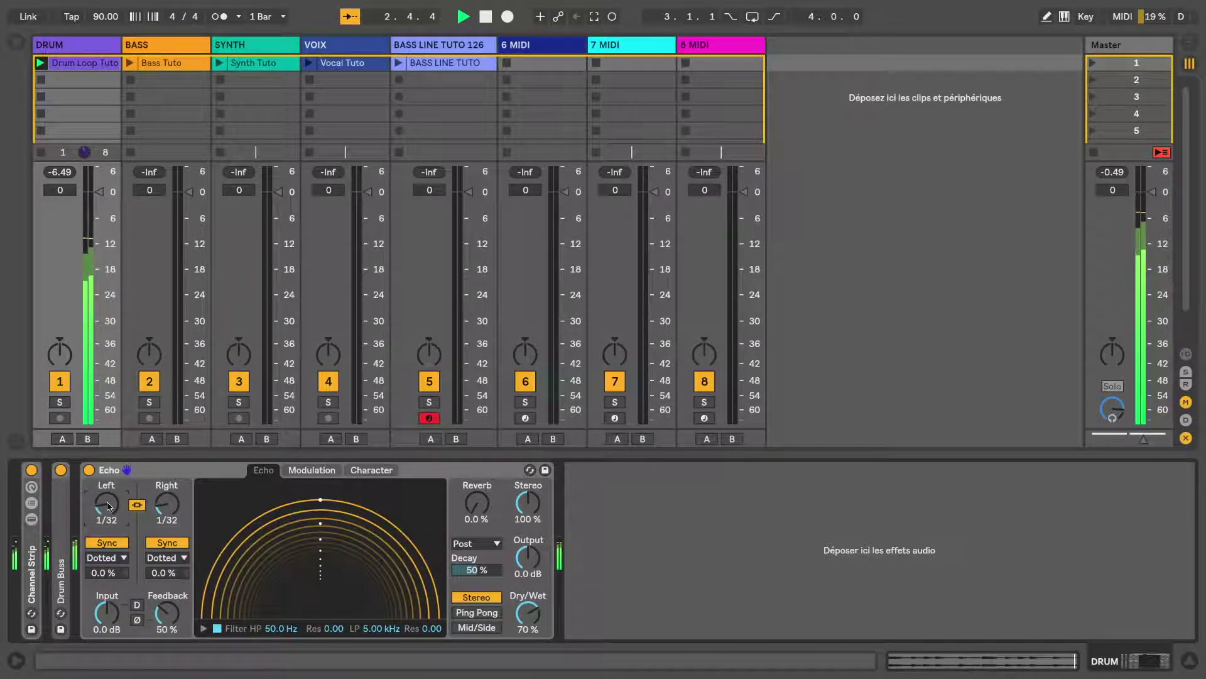
pyautogui.moveTo(106, 503); pyautogui.dragTo(106, 493)
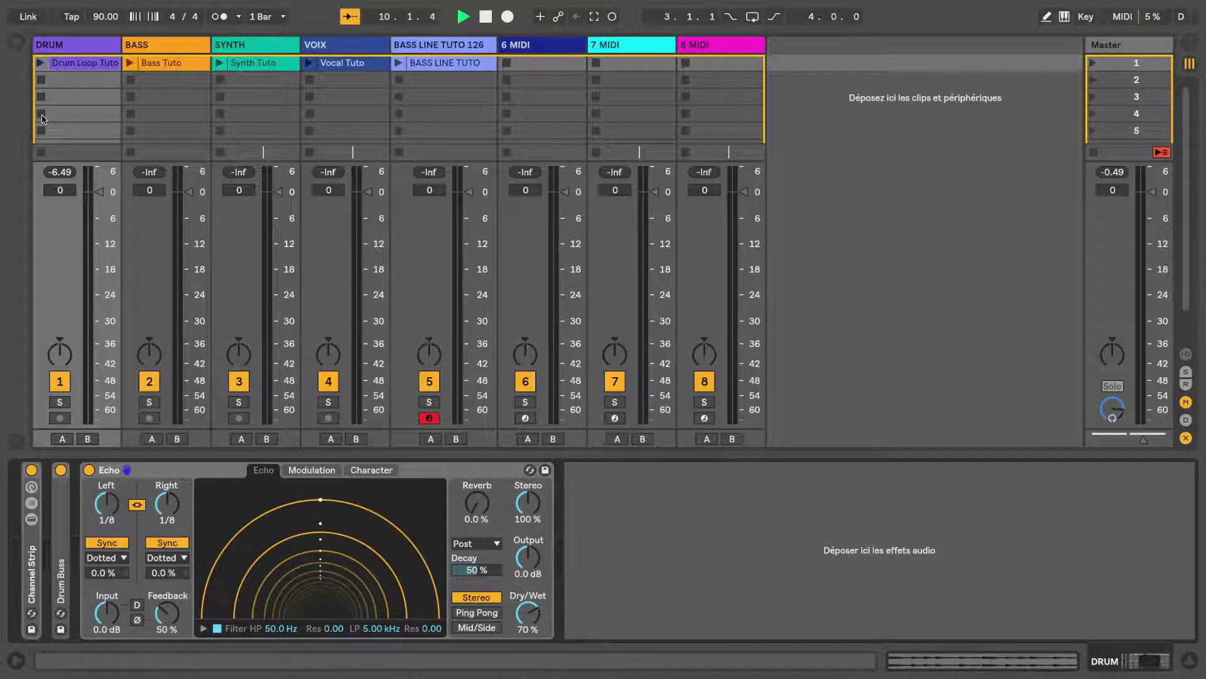
# Step: Switch Echo's delay to Time mode and try 213 ms and 599 ms on the drum loop against the metronome
pyautogui.click(107, 543)
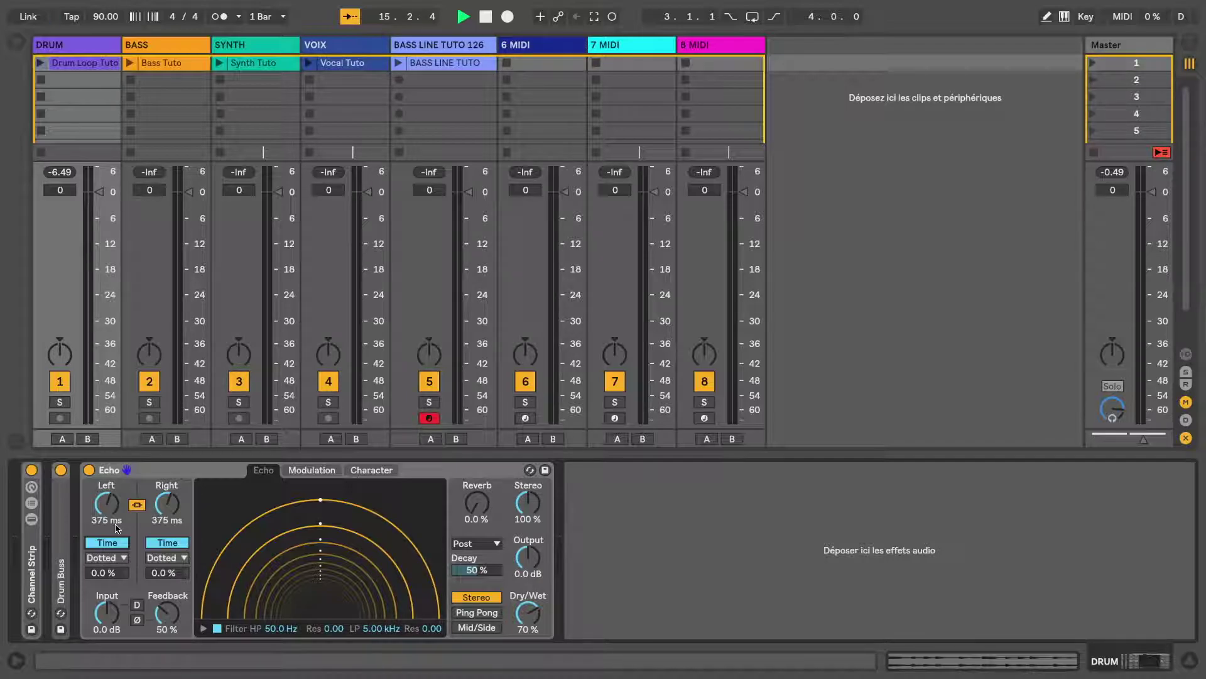
pyautogui.moveTo(117, 528); pyautogui.dragTo(116, 566)
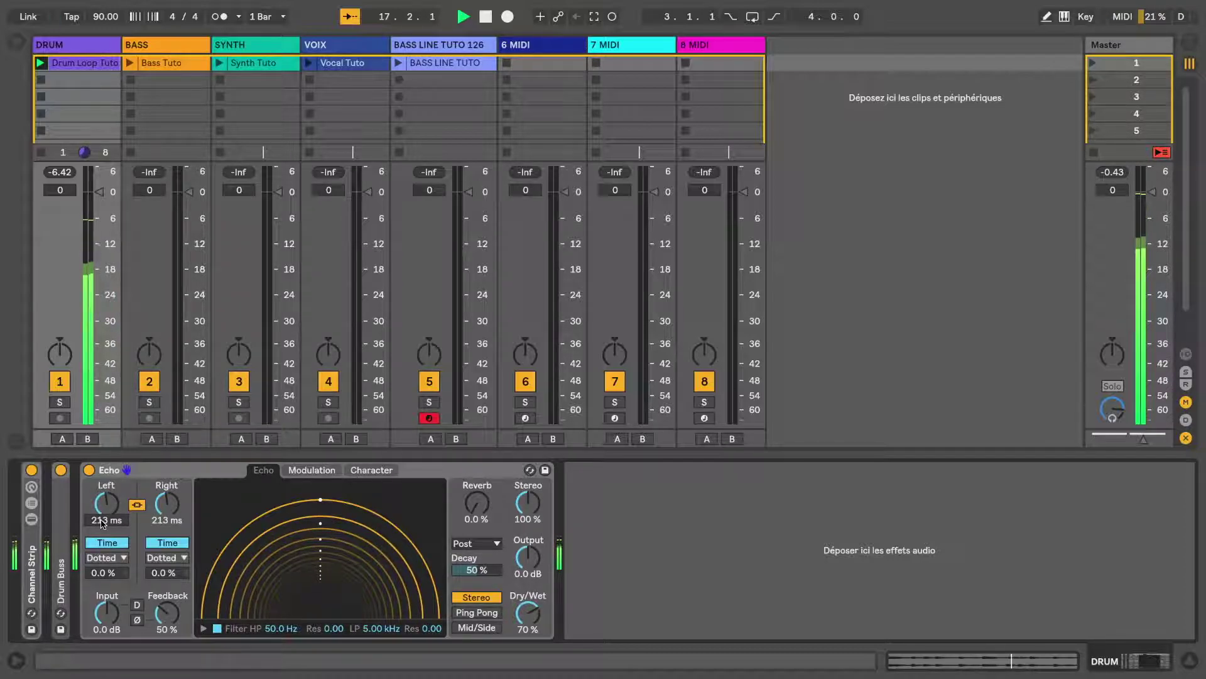
pyautogui.click(220, 18)
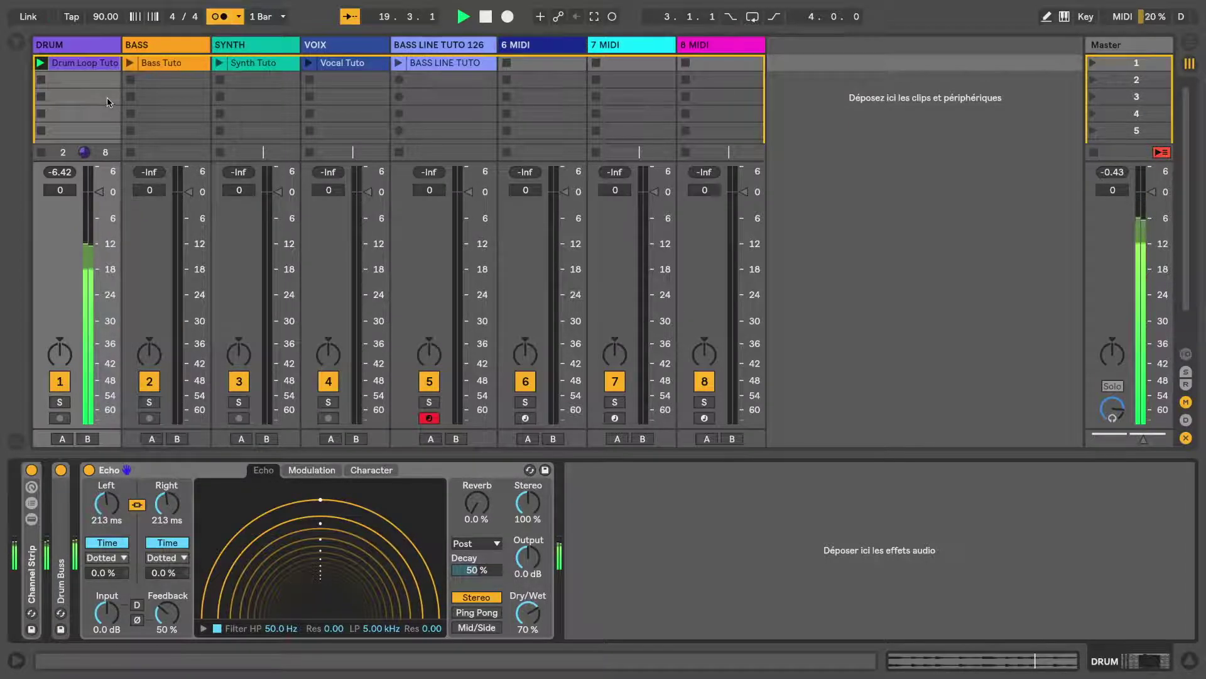
pyautogui.moveTo(102, 506); pyautogui.dragTo(101, 475)
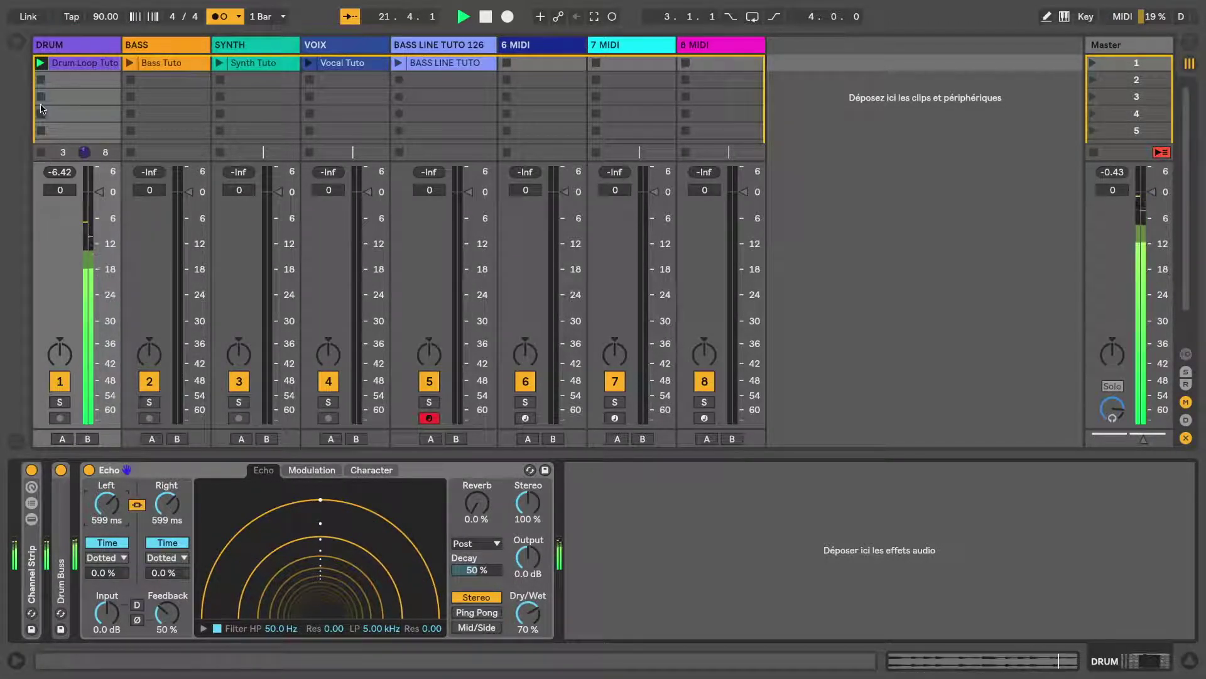
# Step: Stop the drum clip and the metronome, and return Echo's delay times to Sync mode
pyautogui.click(40, 80)
pyautogui.click(219, 17)
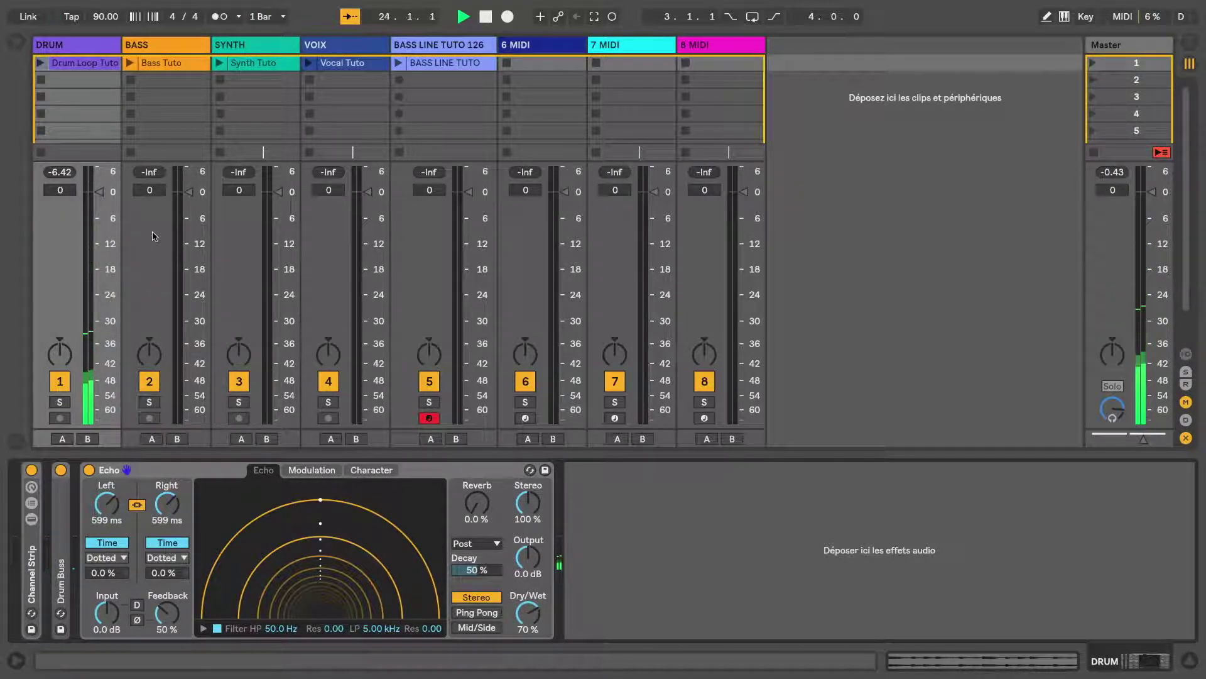
pyautogui.click(113, 544)
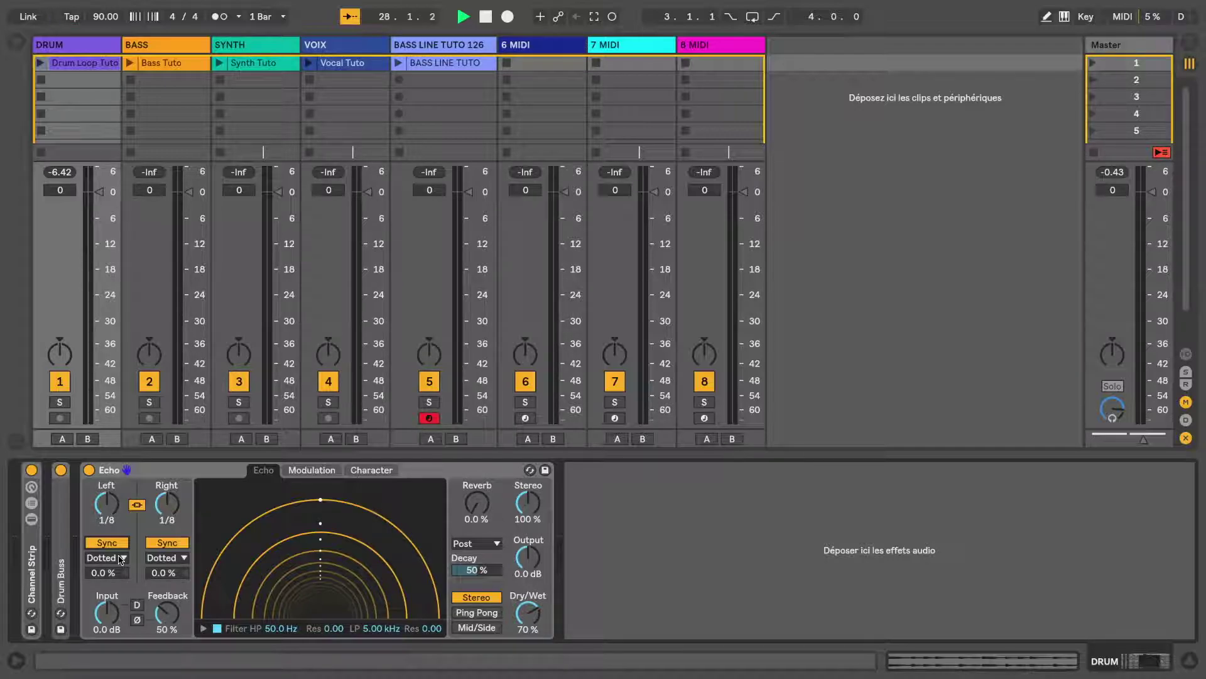
# Step: Set Echo's sync division type to Notes and play the drum loop
pyautogui.click(121, 559)
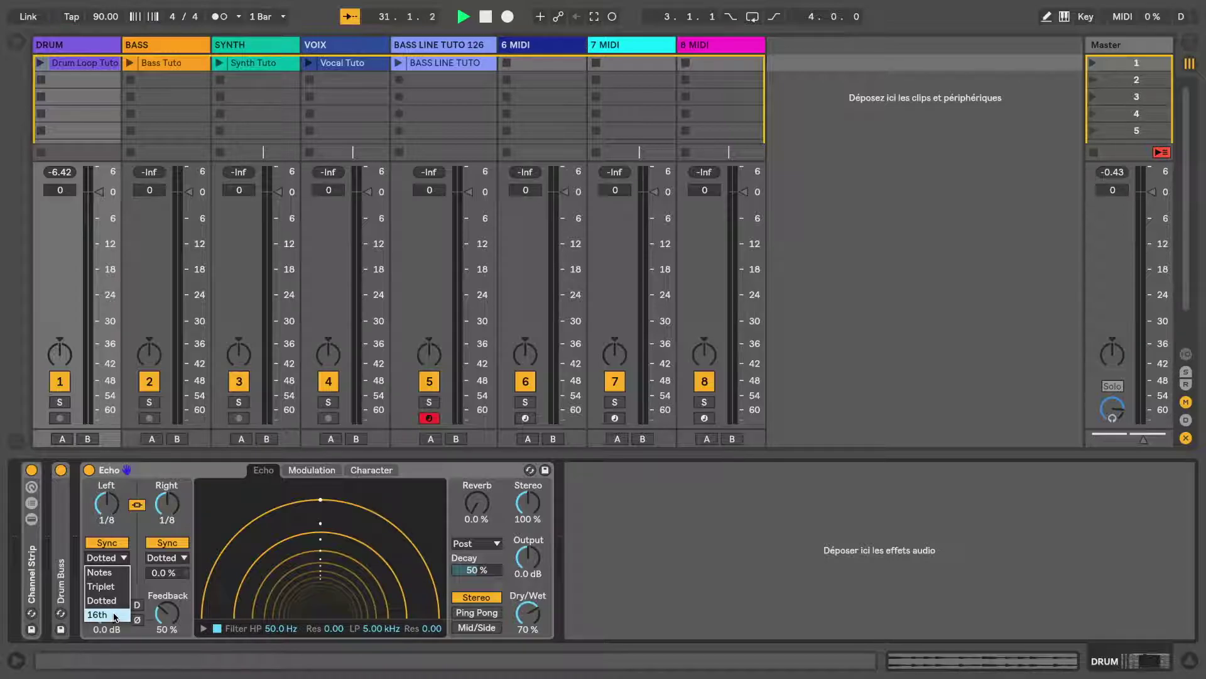
pyautogui.click(104, 573)
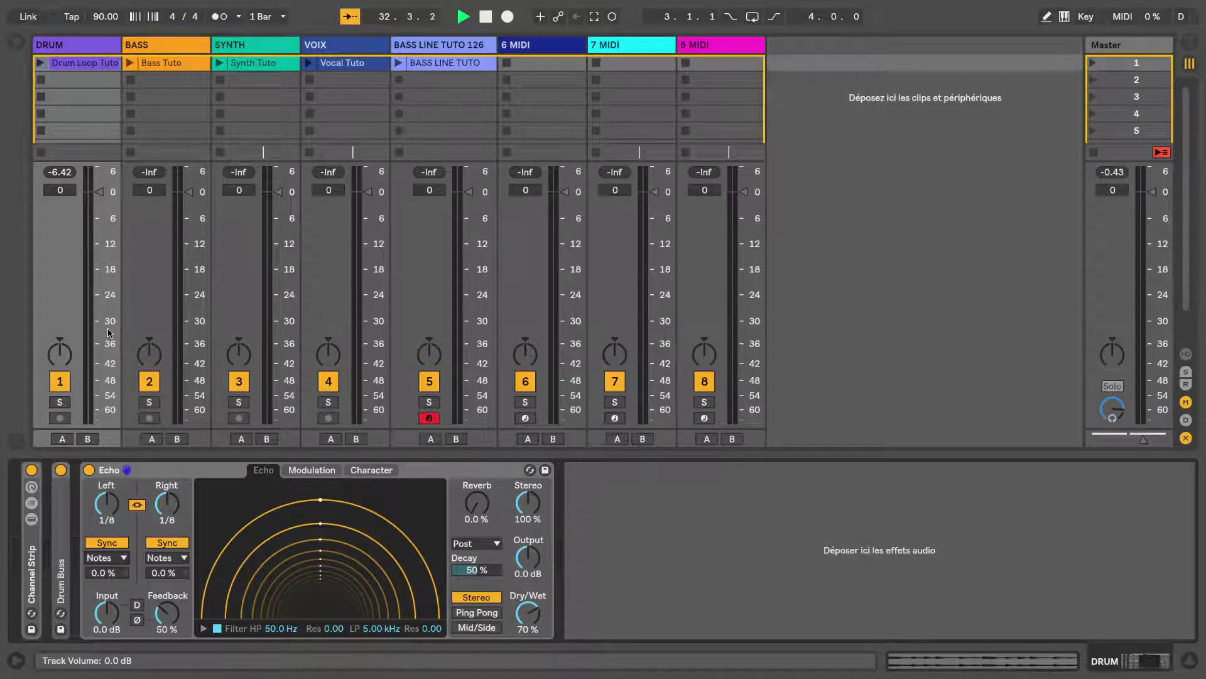
pyautogui.click(42, 63)
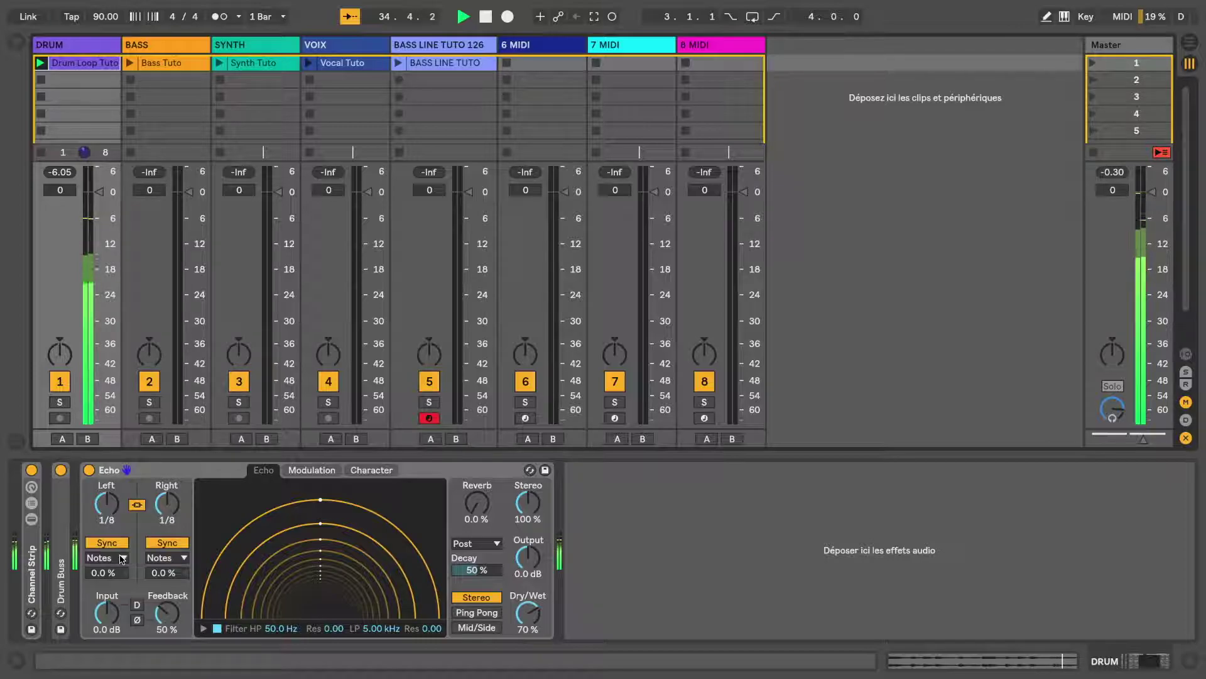
# Step: Try Echo's Triplet division type on the playing drum loop, then set it to Dotted
pyautogui.click(122, 558)
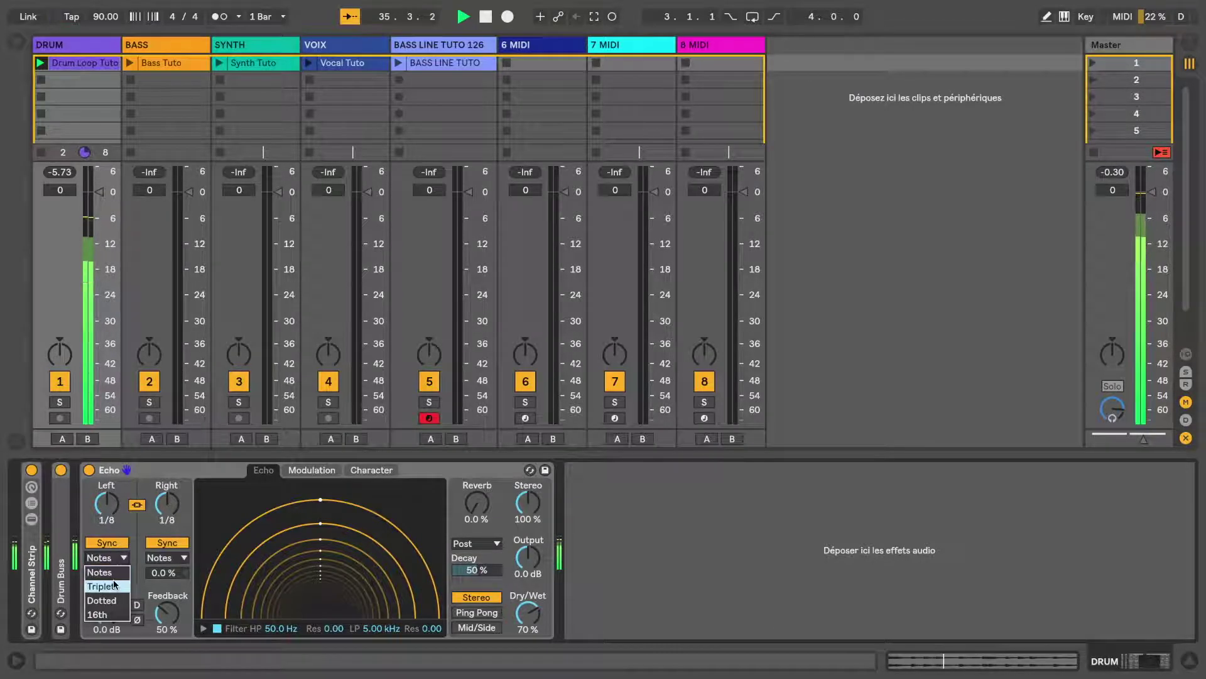
pyautogui.click(115, 585)
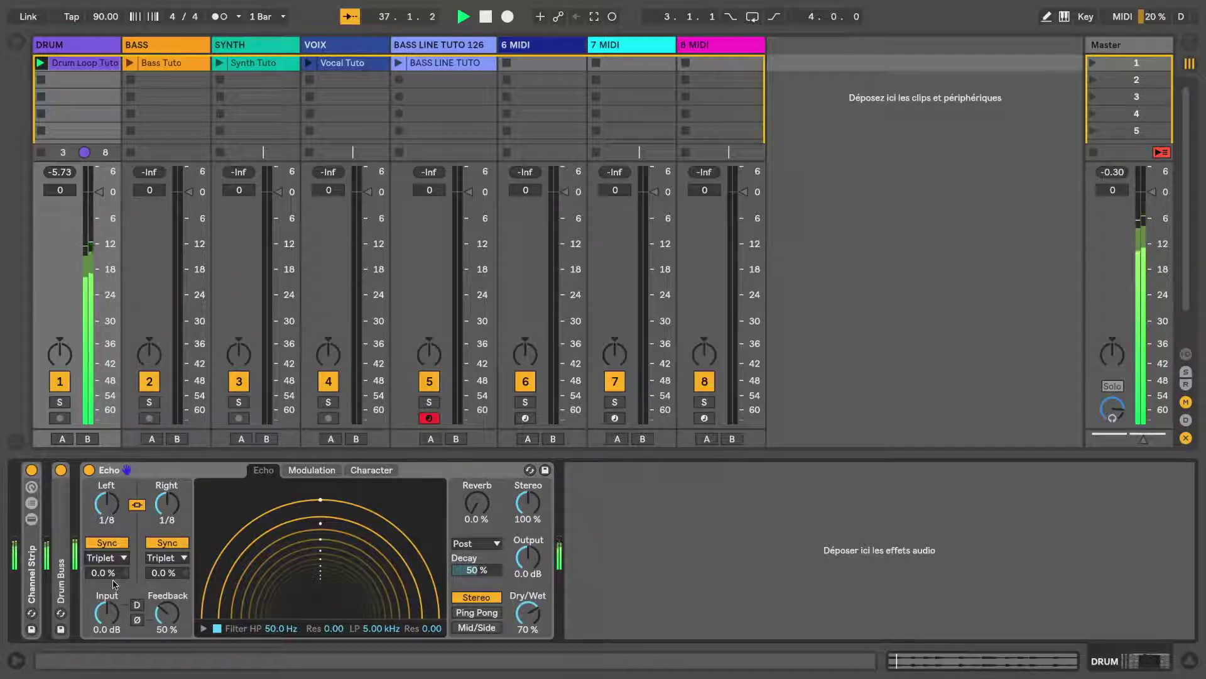
pyautogui.click(114, 559)
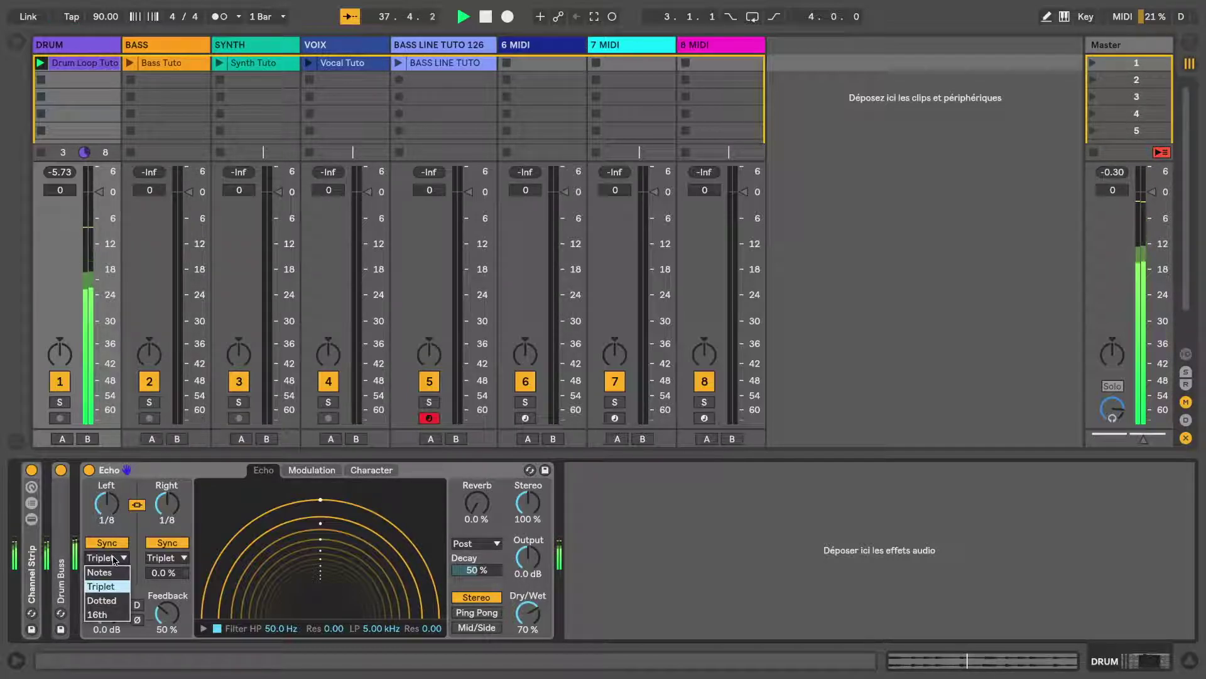
pyautogui.click(127, 596)
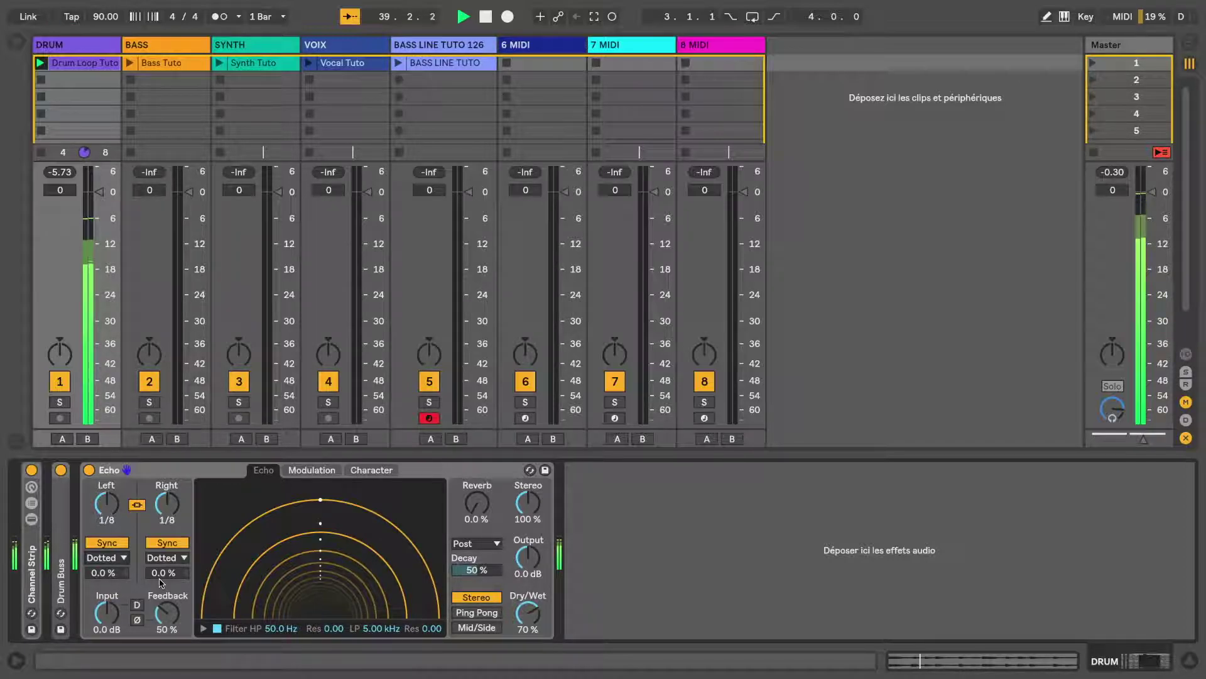
# Step: Set Echo's sync division type to 16th and change the linked delay time to 8, then to 5
pyautogui.click(110, 558)
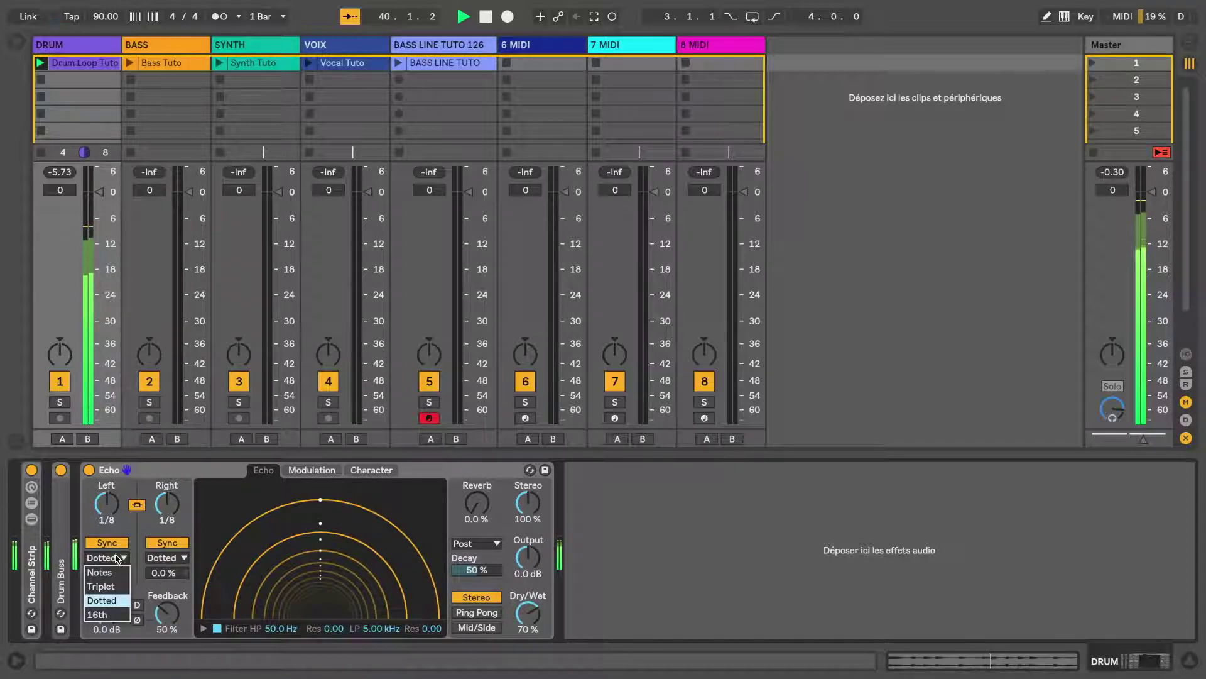
pyautogui.click(110, 615)
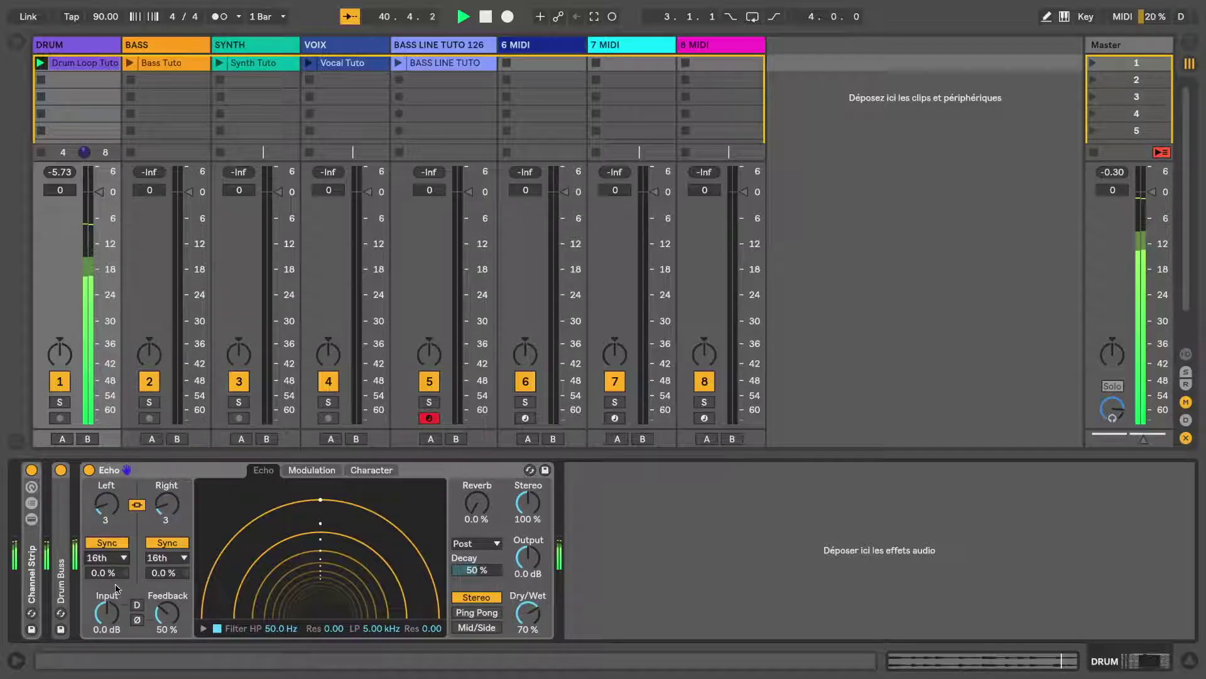
pyautogui.moveTo(106, 503); pyautogui.dragTo(106, 478)
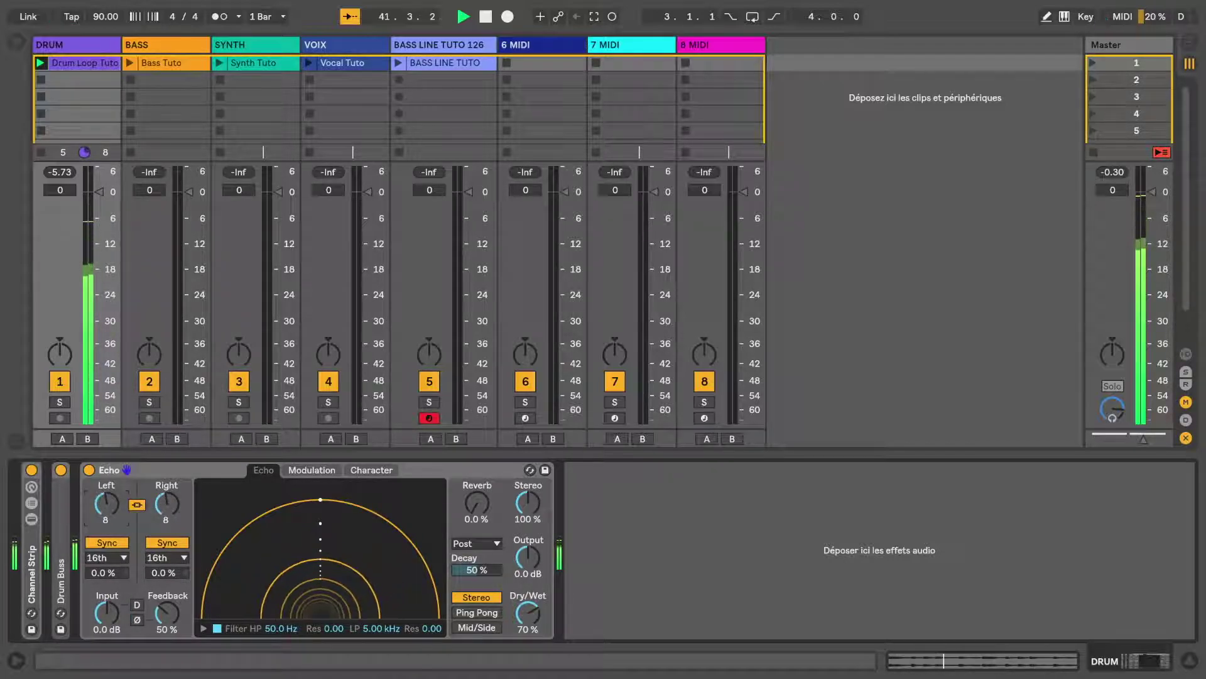
pyautogui.scroll(-3, 114, 512)
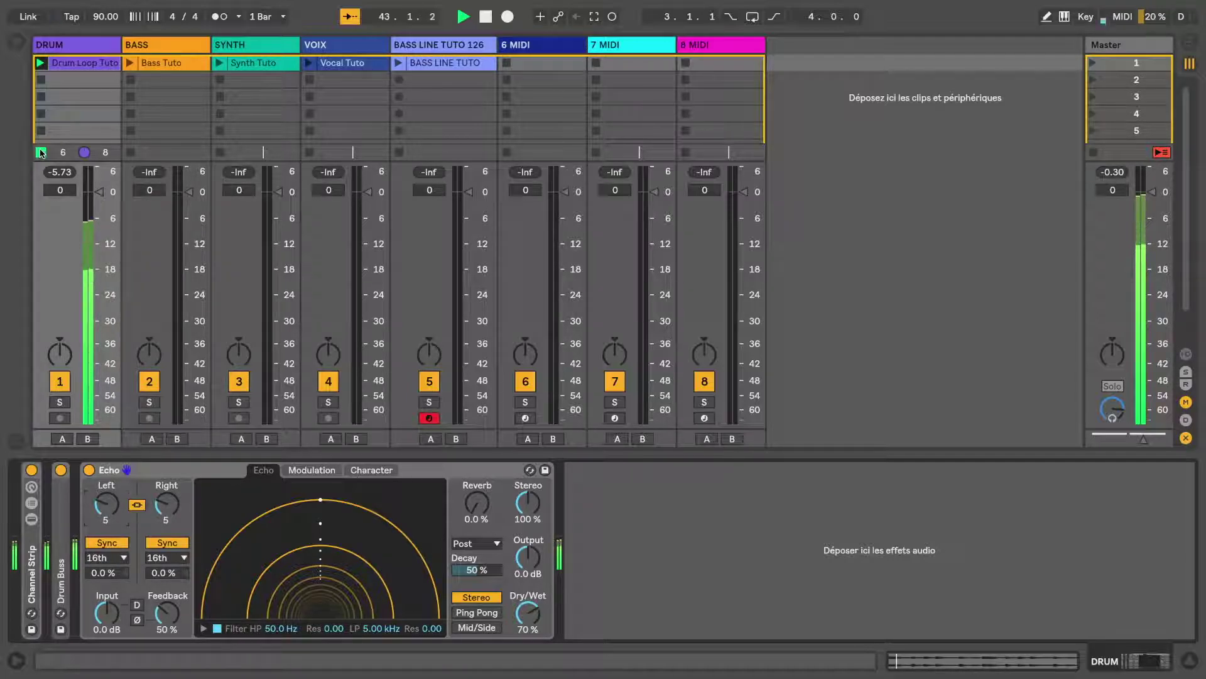
# Step: Stop the drum clip and set Echo's sync division type back to Notes
pyautogui.click(41, 152)
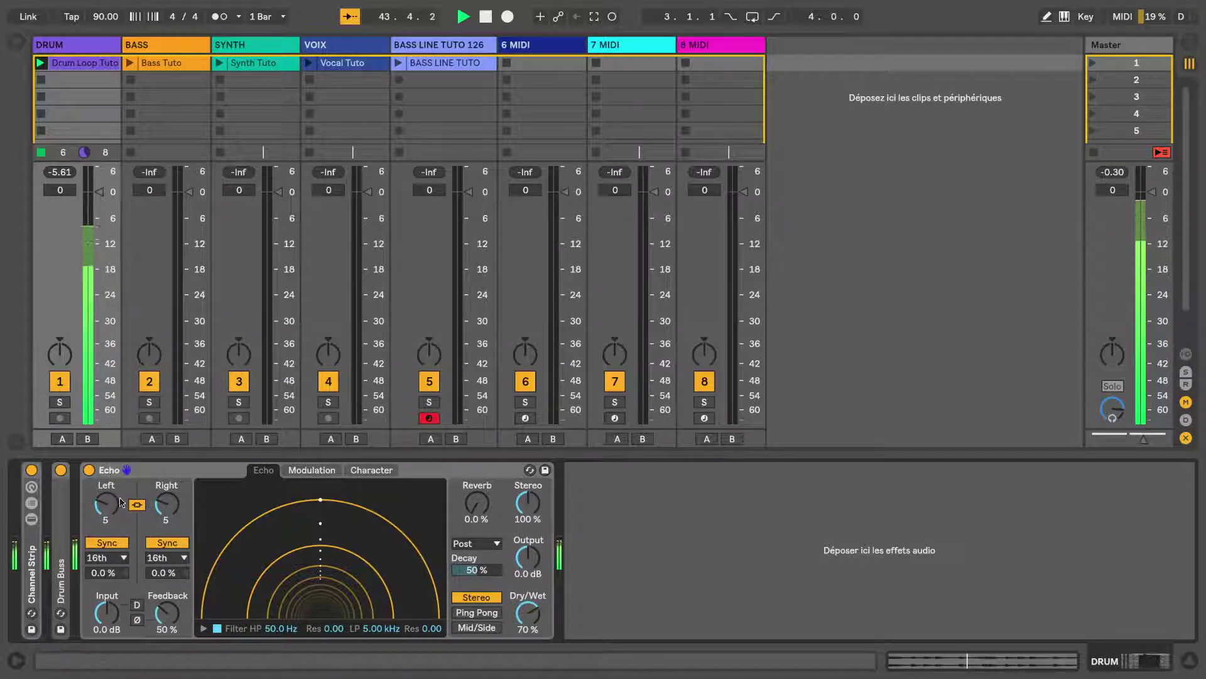
pyautogui.click(121, 558)
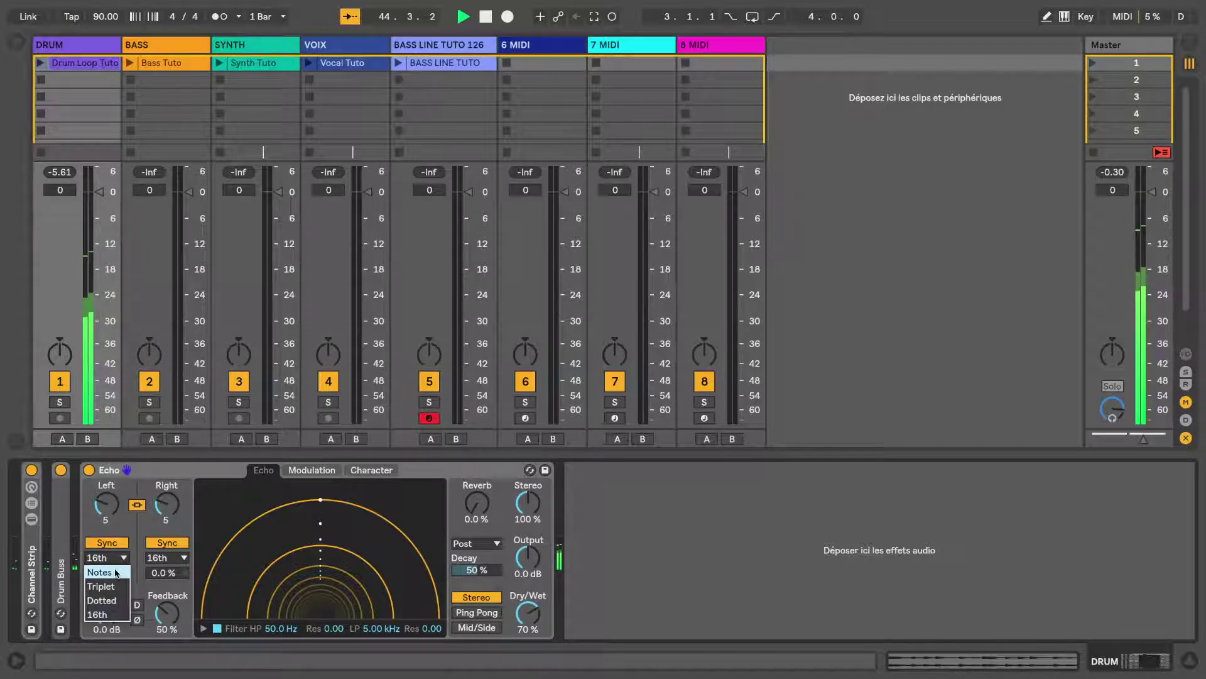
pyautogui.click(115, 572)
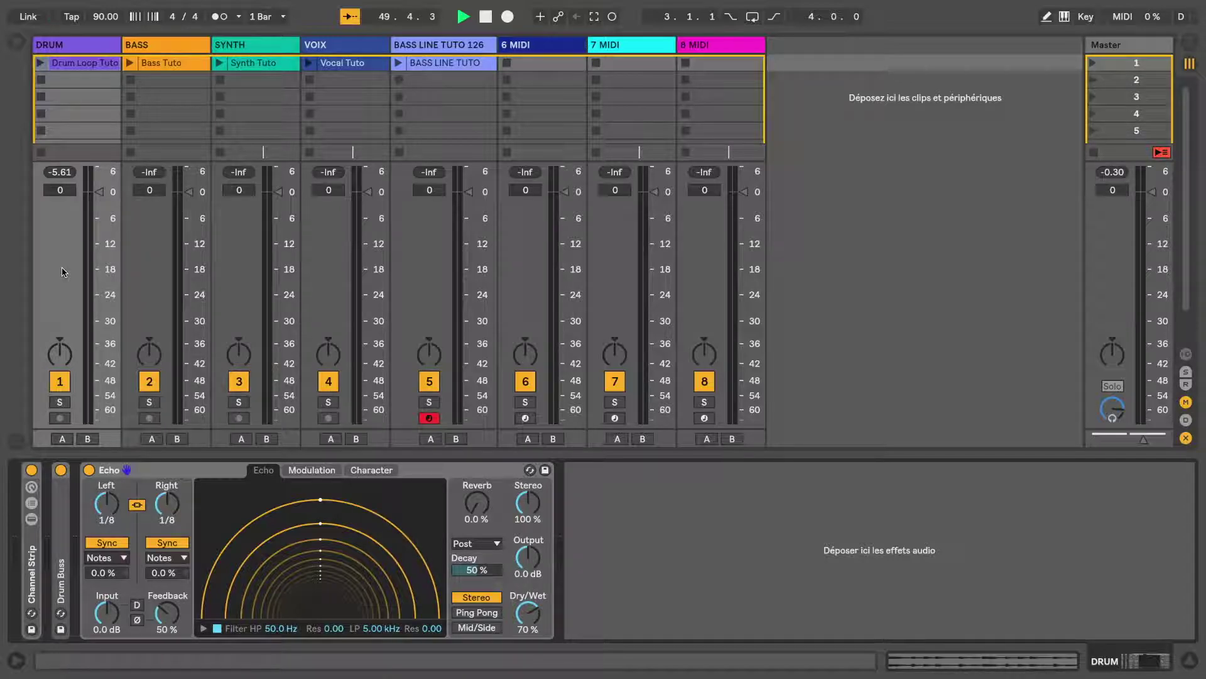
# Step: Play the drum loop and offset Echo's left delay to -33% and right delay to 33%, then the left to 33%
pyautogui.click(41, 63)
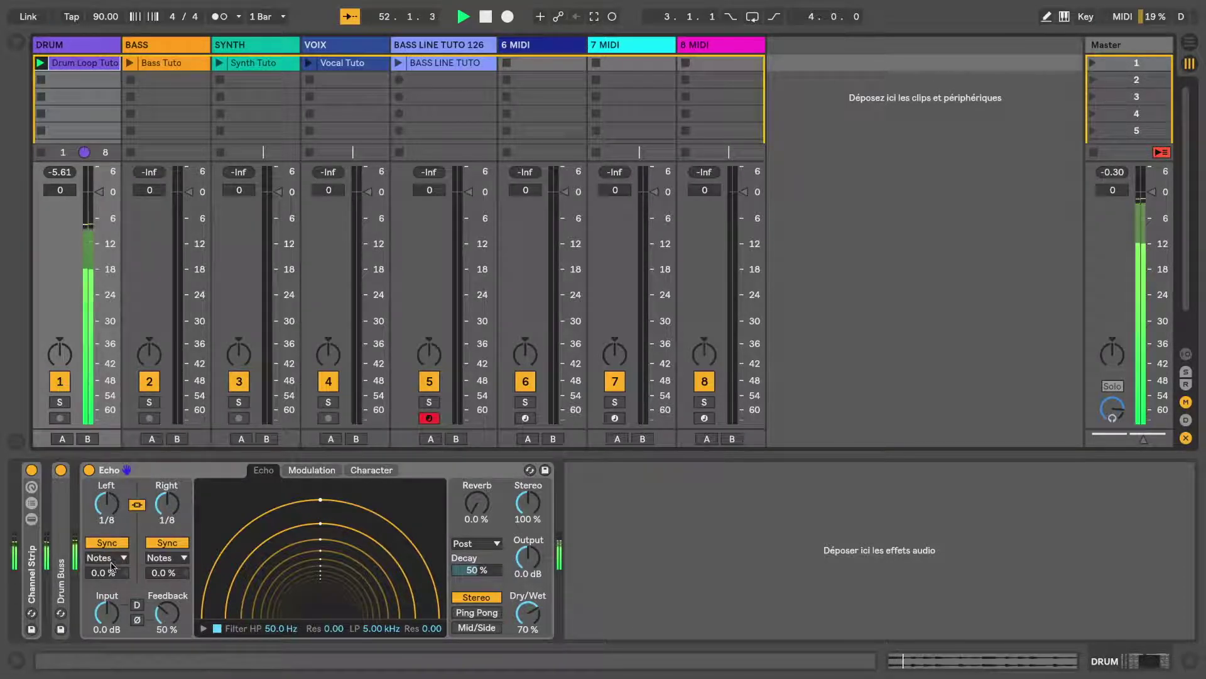
pyautogui.moveTo(110, 576); pyautogui.dragTo(110, 634)
pyautogui.moveTo(167, 573); pyautogui.dragTo(161, 544)
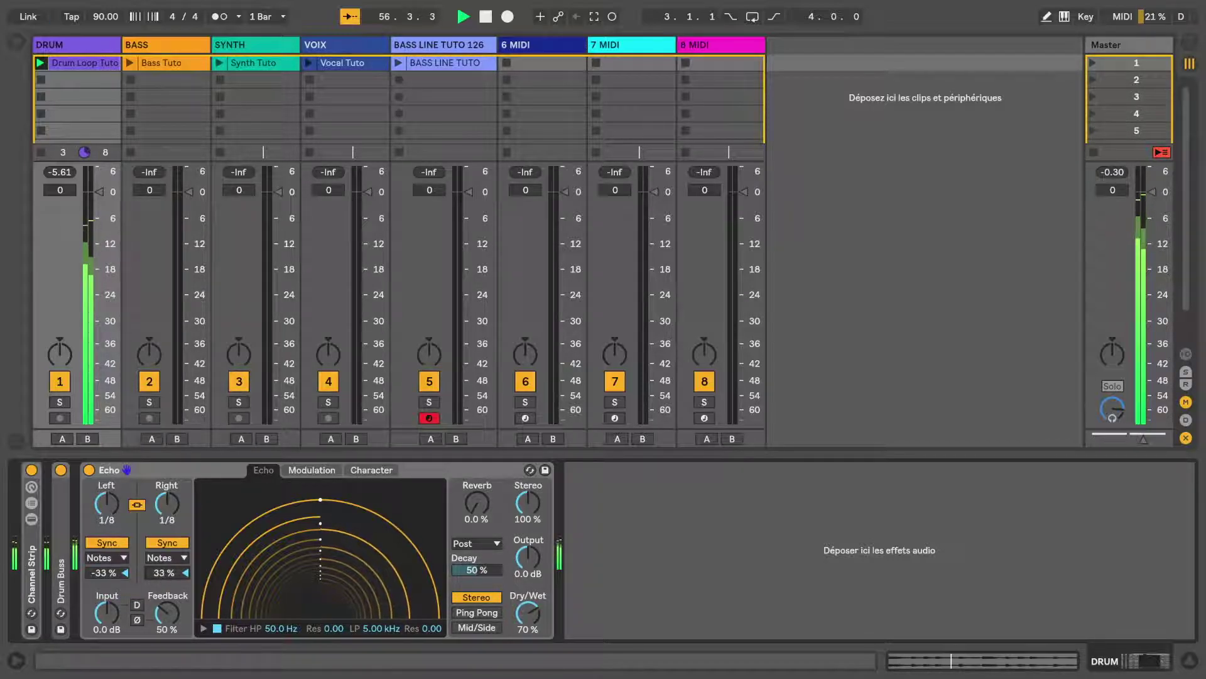
pyautogui.moveTo(108, 574); pyautogui.dragTo(109, 472)
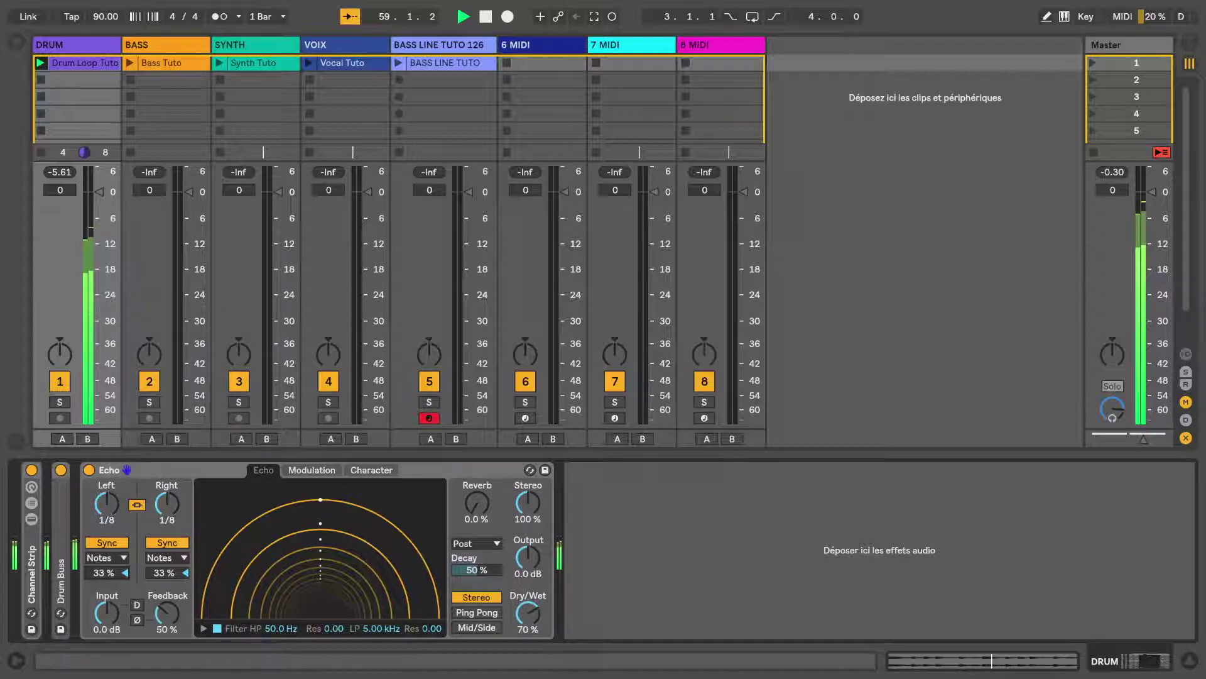
# Step: Reset both of Echo's delay offsets to 0% and stop the drum clip
pyautogui.doubleClick(105, 573)
pyautogui.doubleClick(171, 574)
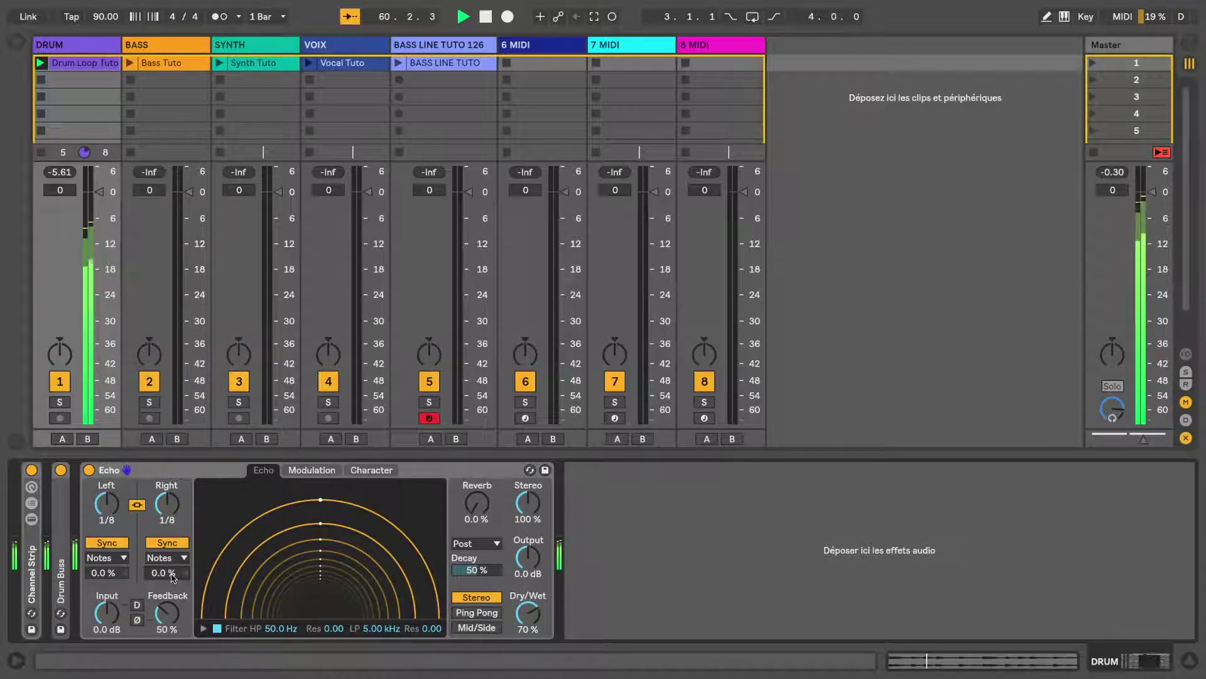
pyautogui.click(42, 153)
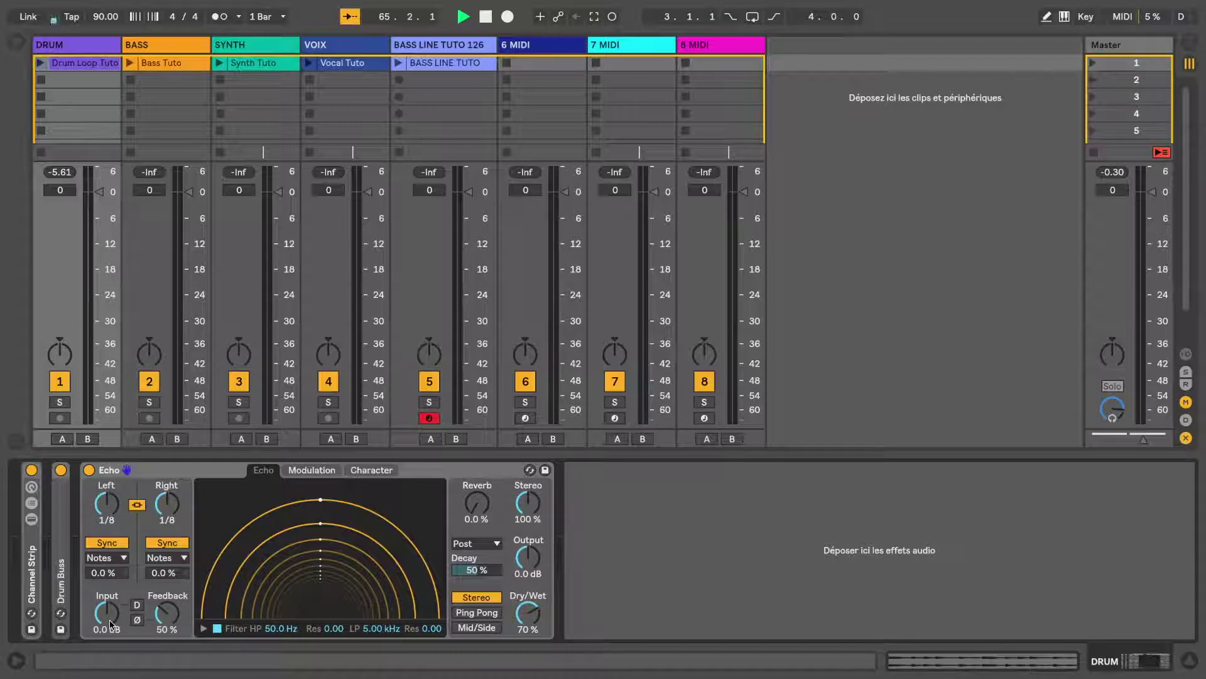
# Step: Try Echo's input gain at 11 dB and then -13 dB on the drum loop, stop the clip and reset the track's peak level
pyautogui.click(39, 63)
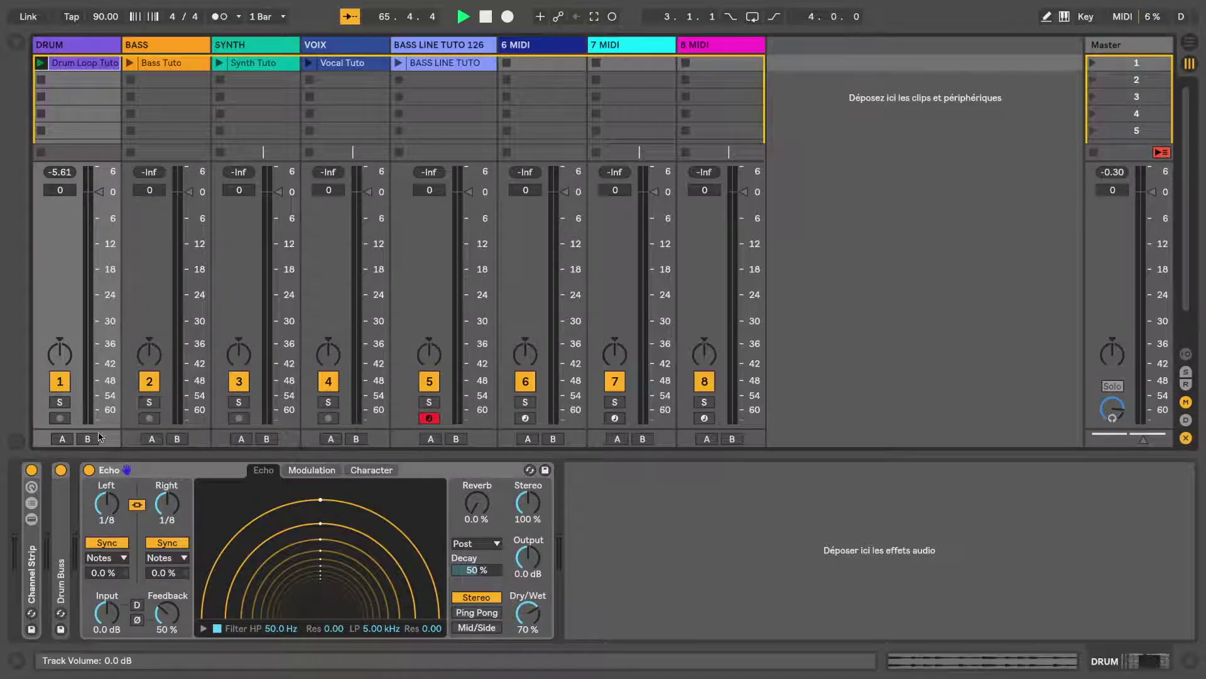
pyautogui.moveTo(111, 631); pyautogui.dragTo(111, 591)
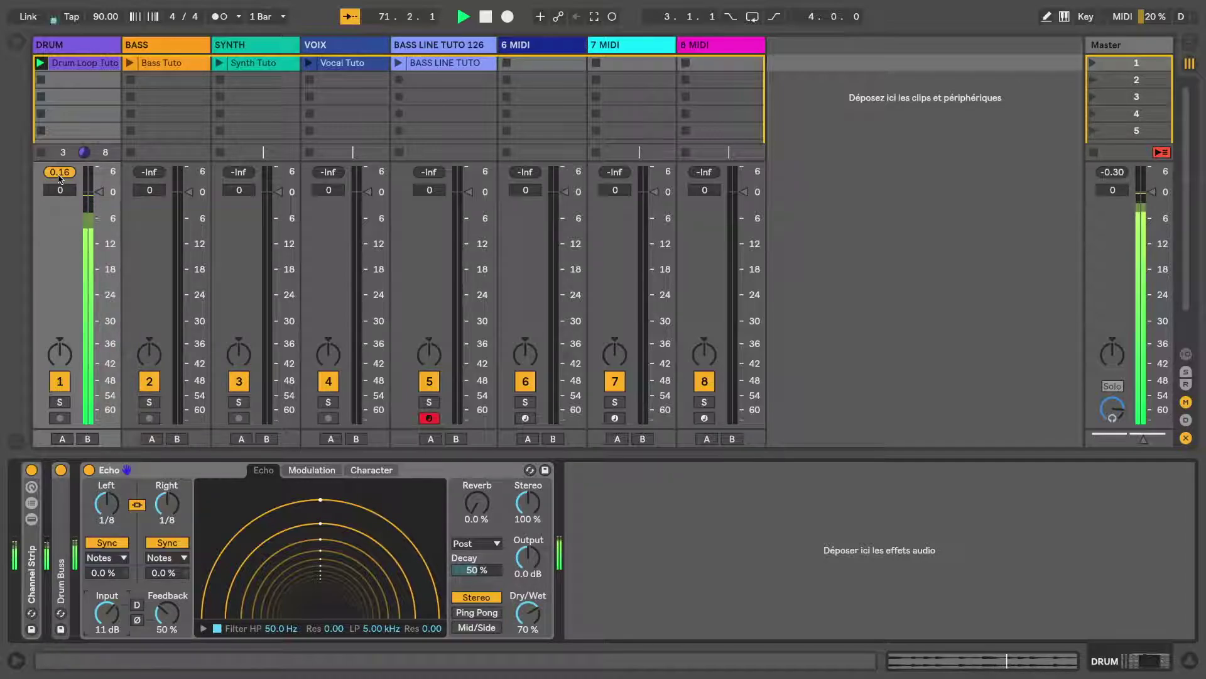
pyautogui.moveTo(107, 612); pyautogui.dragTo(107, 650)
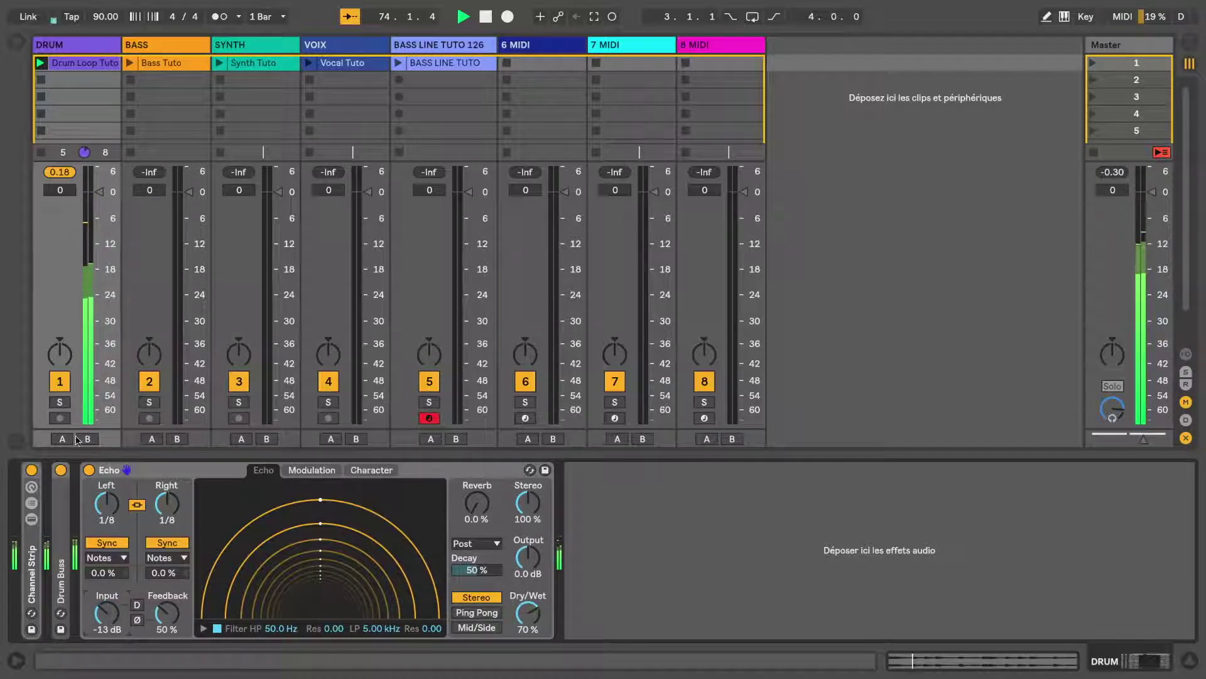
pyautogui.click(44, 81)
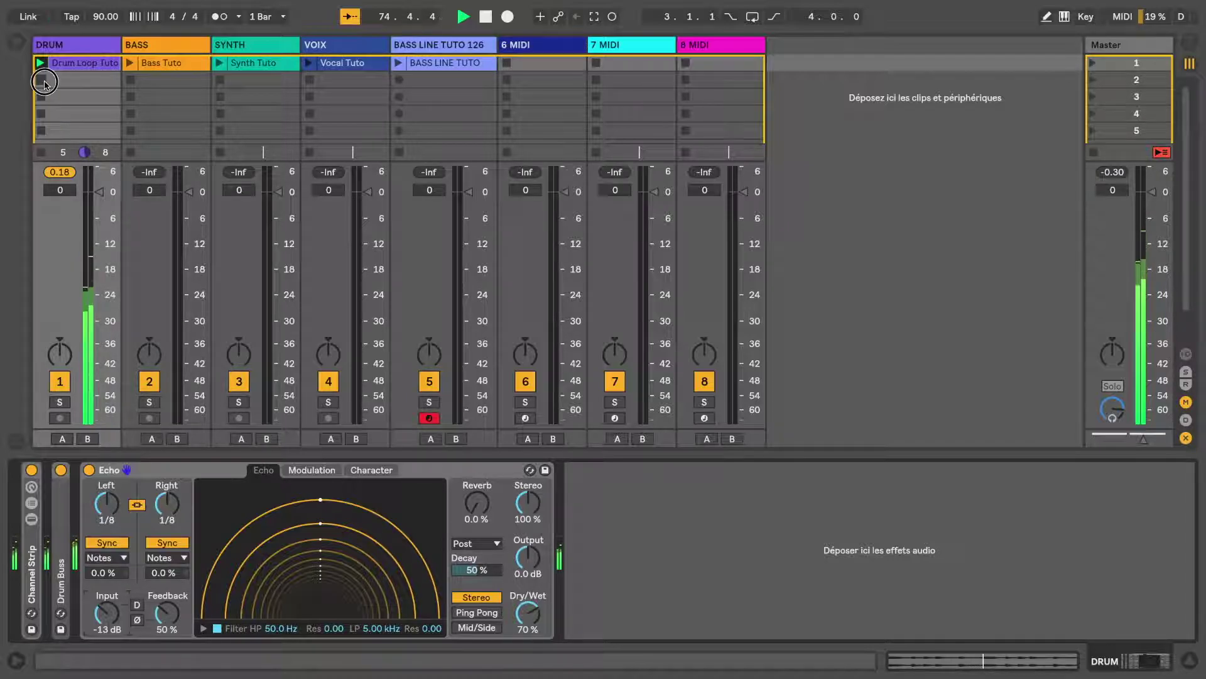
pyautogui.click(60, 174)
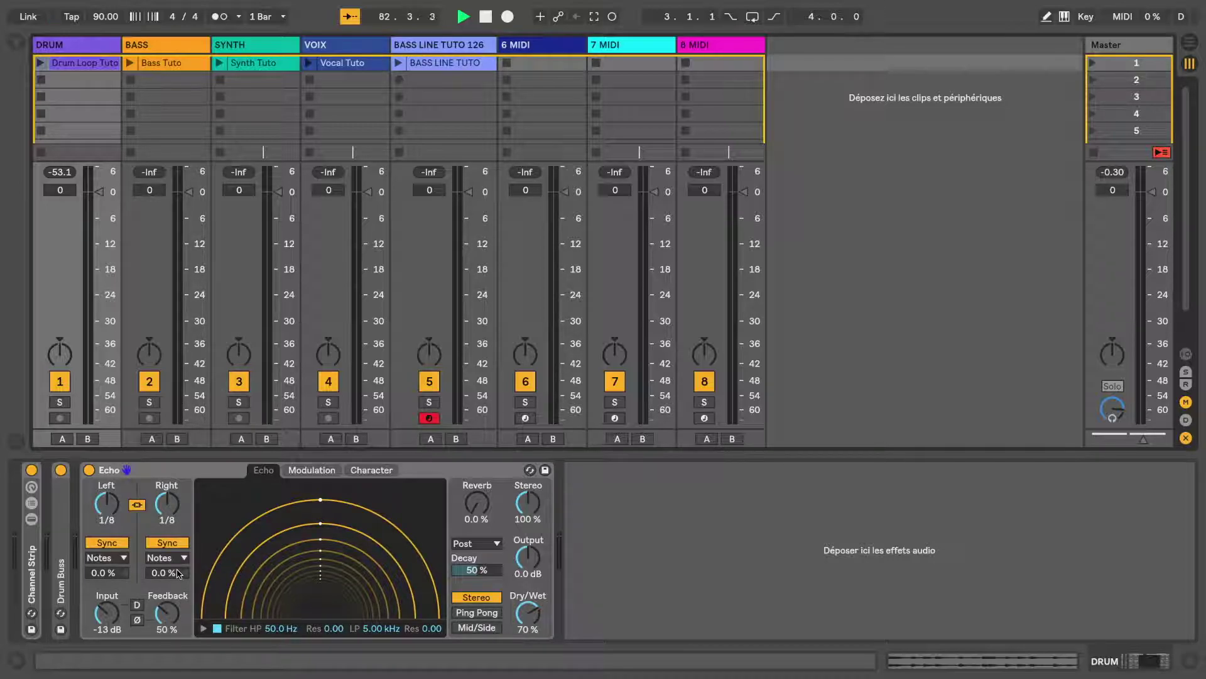
# Step: Play the drum loop and lower Echo's feedback to 37%, then set it to 38%
pyautogui.click(40, 62)
pyautogui.moveTo(175, 597)
pyautogui.mouseDown()
pyautogui.moveTo(175, 580)
pyautogui.moveTo(168, 617)
pyautogui.mouseUp()
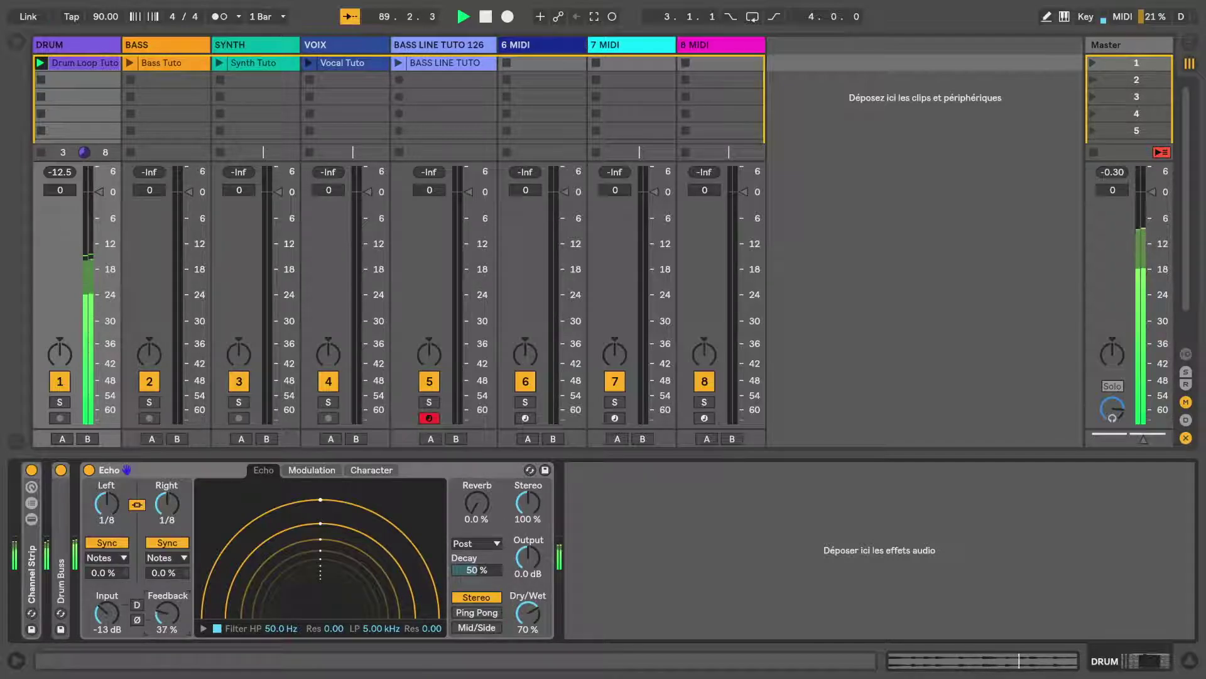
pyautogui.moveTo(168, 612)
pyautogui.mouseDown()
pyautogui.moveTo(168, 596)
pyautogui.moveTo(168, 618)
pyautogui.mouseUp()
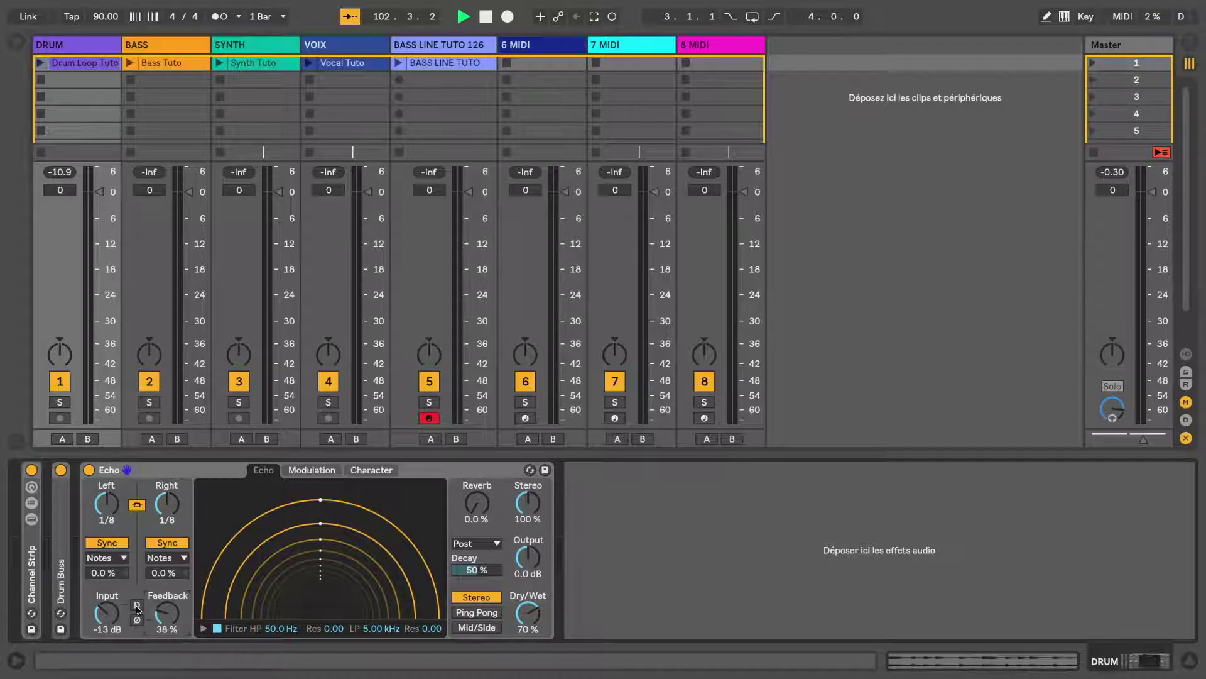
# Step: Restart the drum loop and raise Echo's reverb amount to 53%
pyautogui.click(137, 621)
pyautogui.click(40, 63)
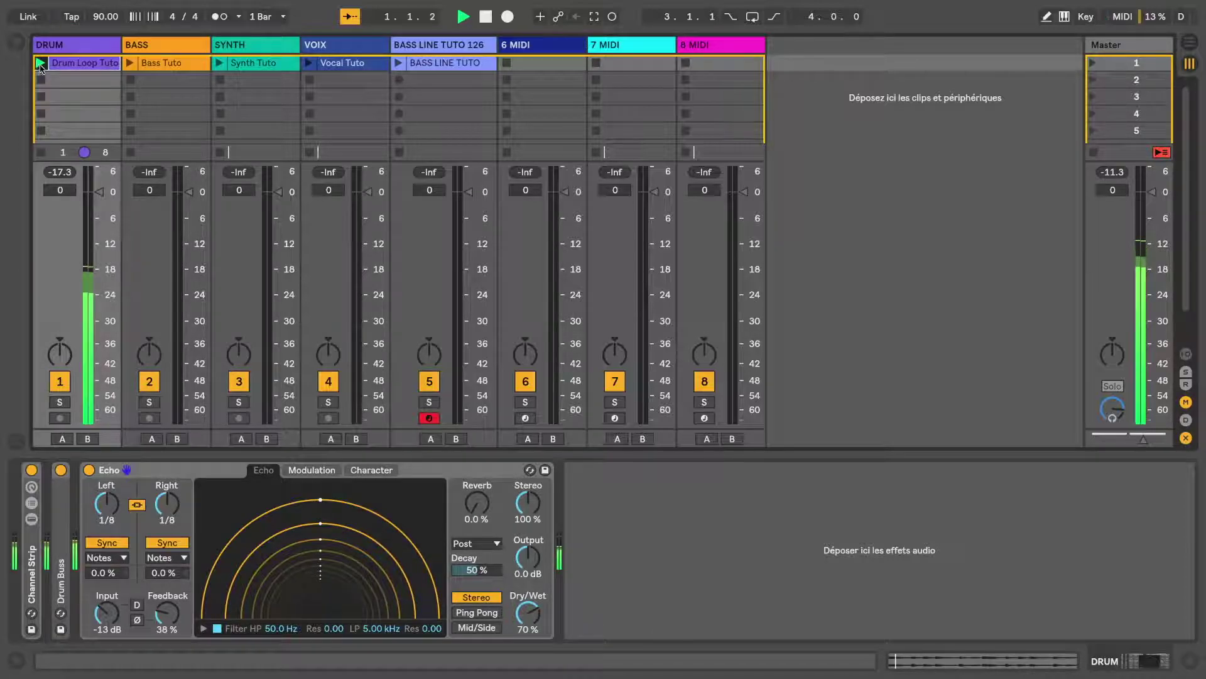
pyautogui.moveTo(477, 502)
pyautogui.mouseDown()
pyautogui.moveTo(477, 474)
pyautogui.moveTo(475, 507)
pyautogui.mouseUp()
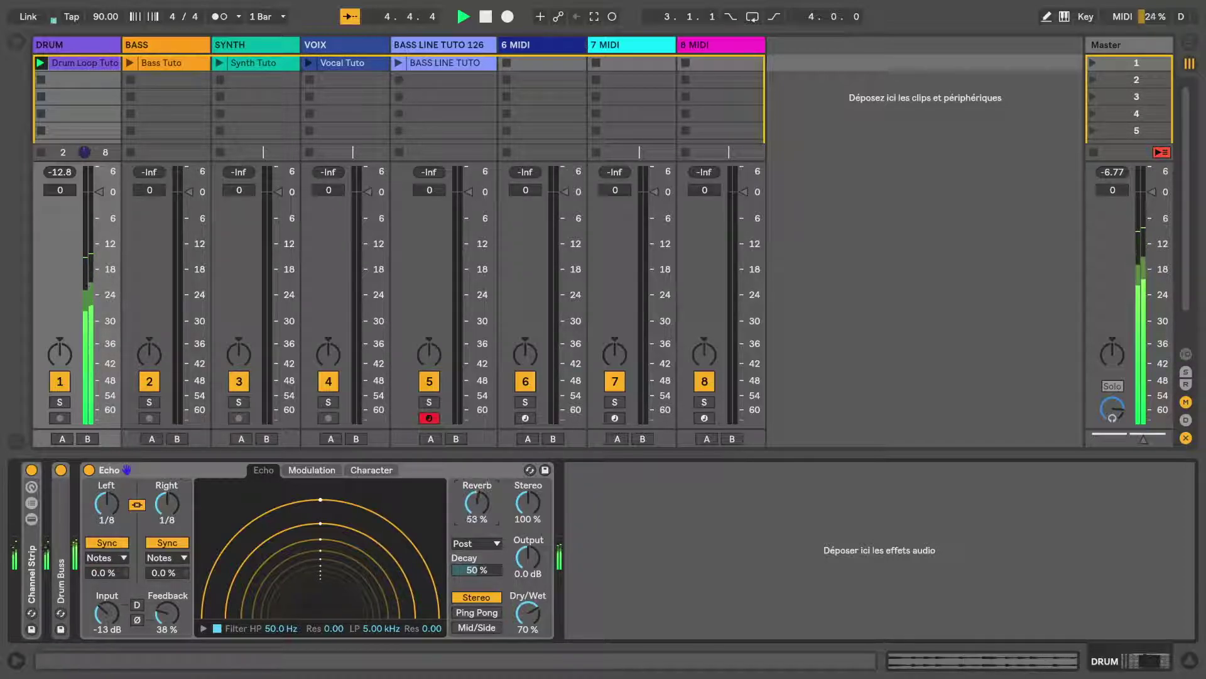
# Step: Try Echo's reverb in the Pre position, then return it to Post
pyautogui.click(477, 543)
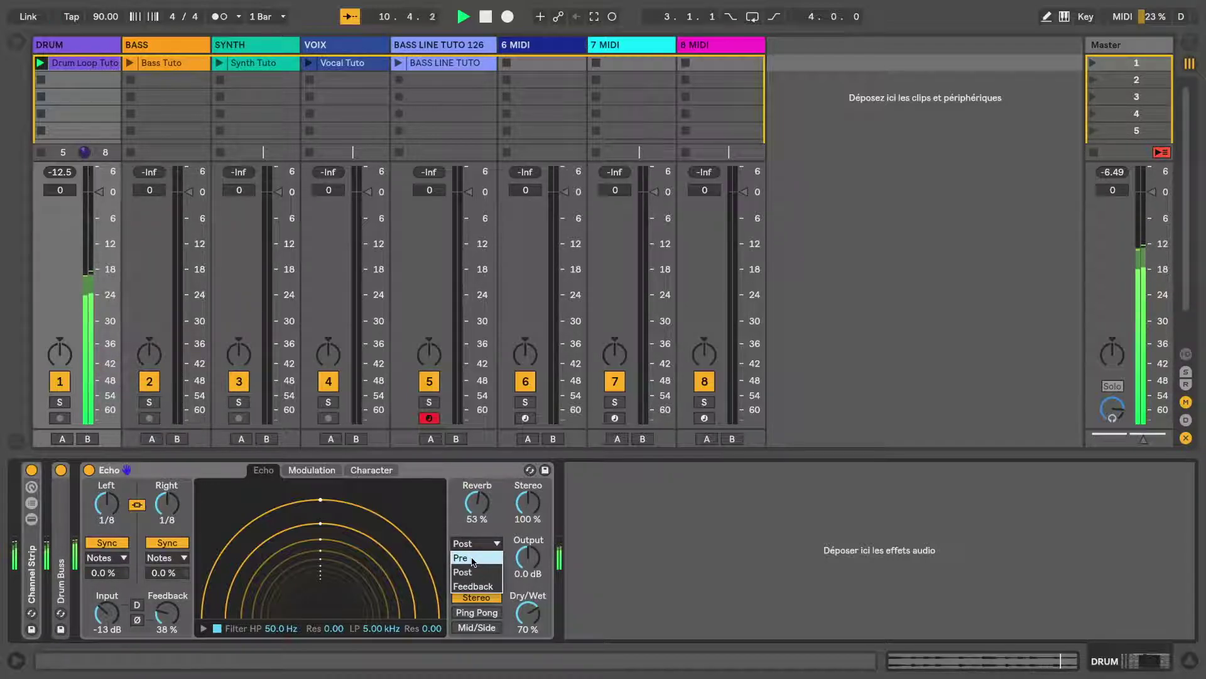
pyautogui.click(473, 559)
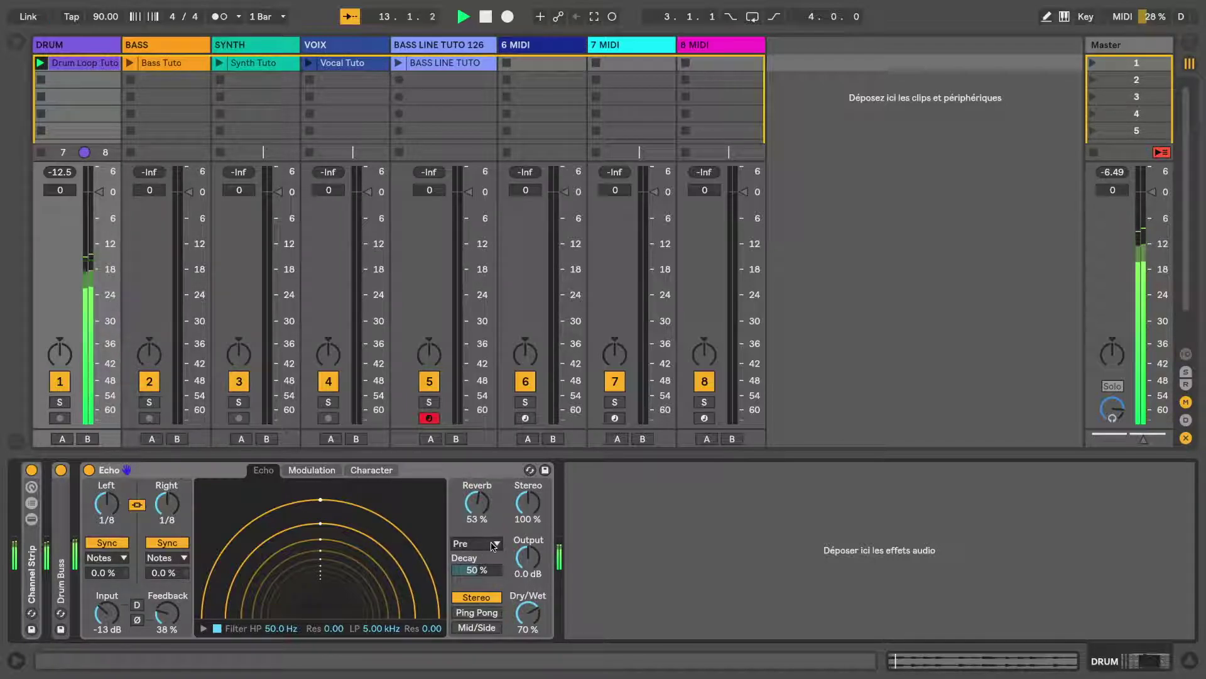
pyautogui.click(494, 546)
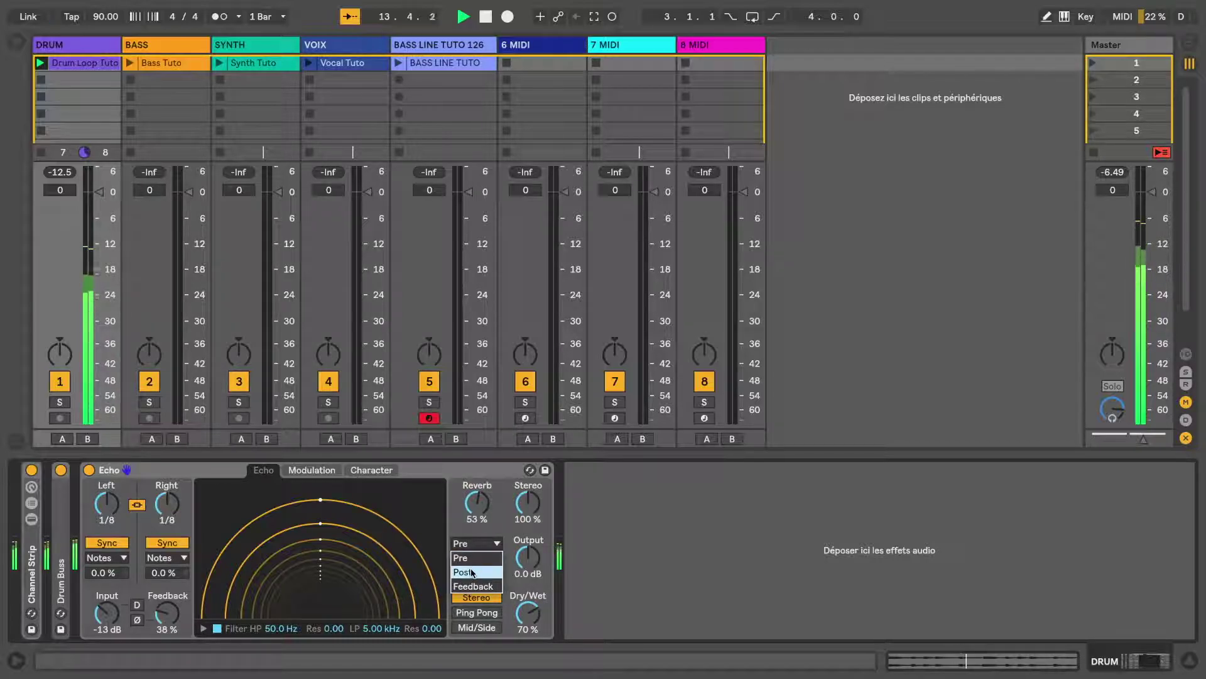
pyautogui.click(473, 572)
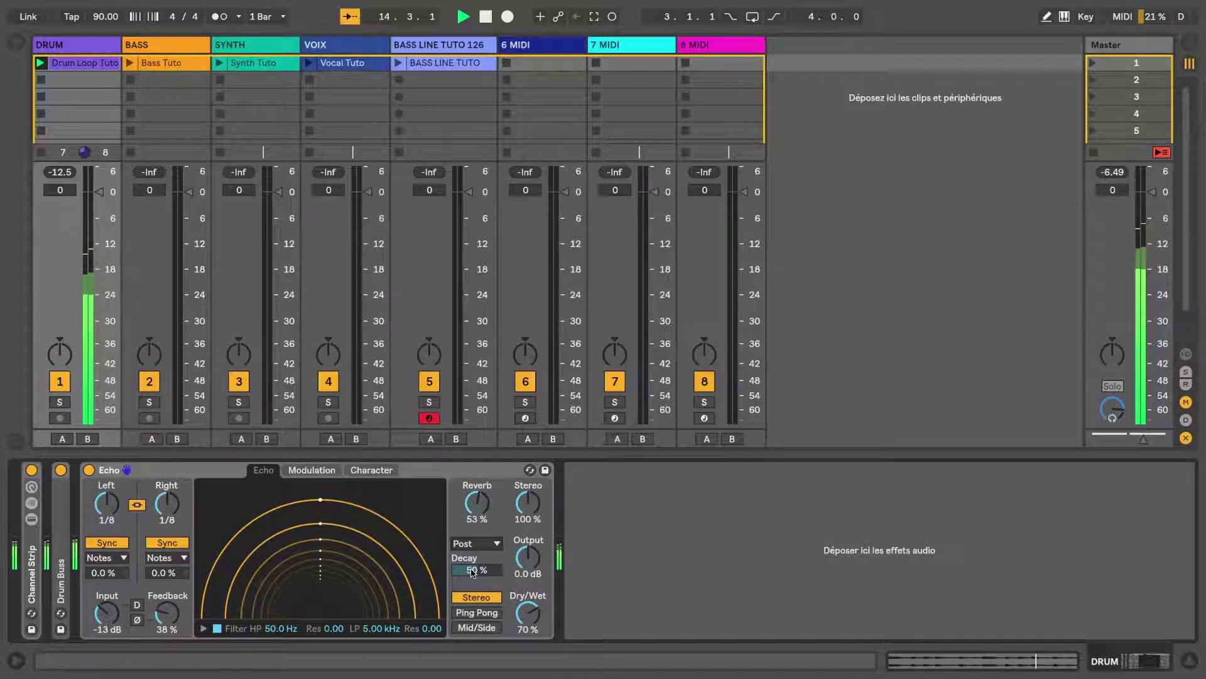
# Step: Raise Echo's reverb to 67%, set its position to Feedback, and stop the drum clip
pyautogui.moveTo(478, 505); pyautogui.dragTo(478, 494)
pyautogui.click(481, 544)
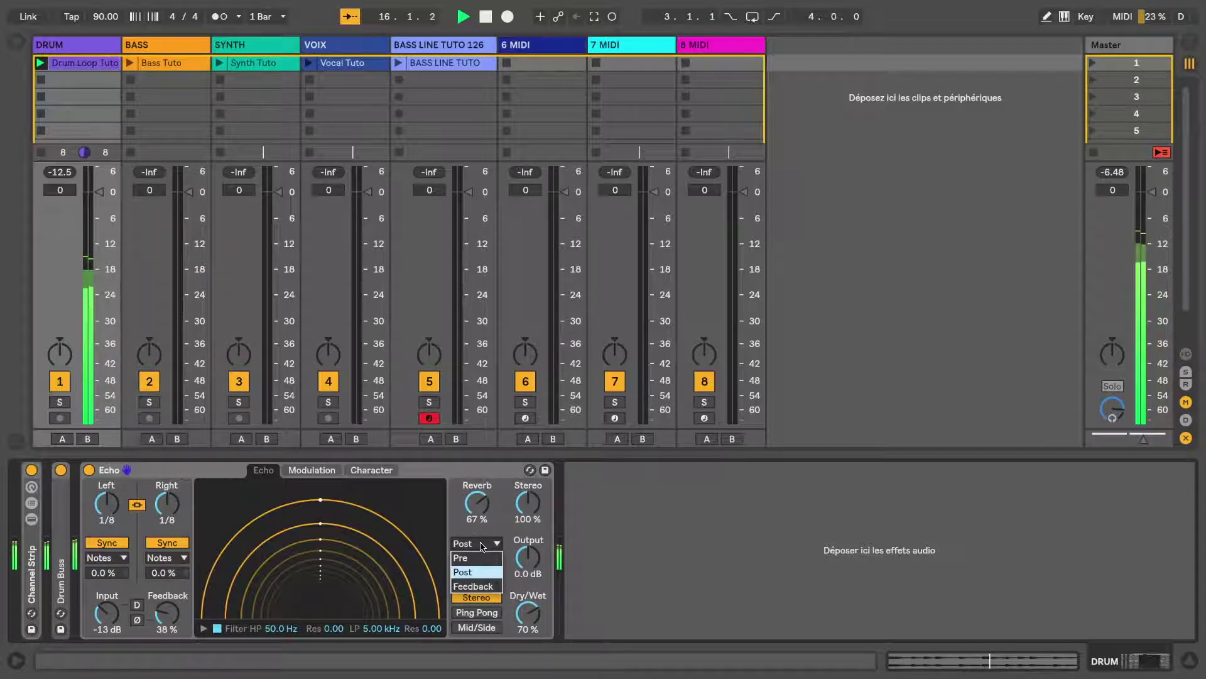
pyautogui.click(474, 586)
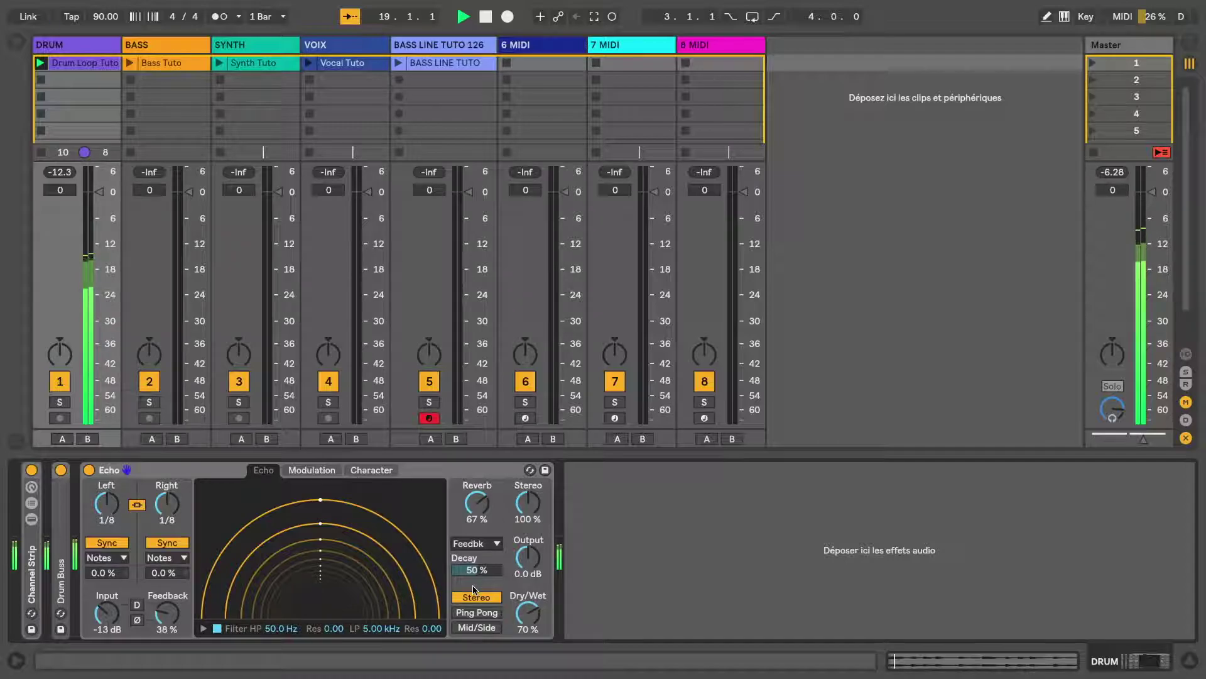
pyautogui.click(41, 98)
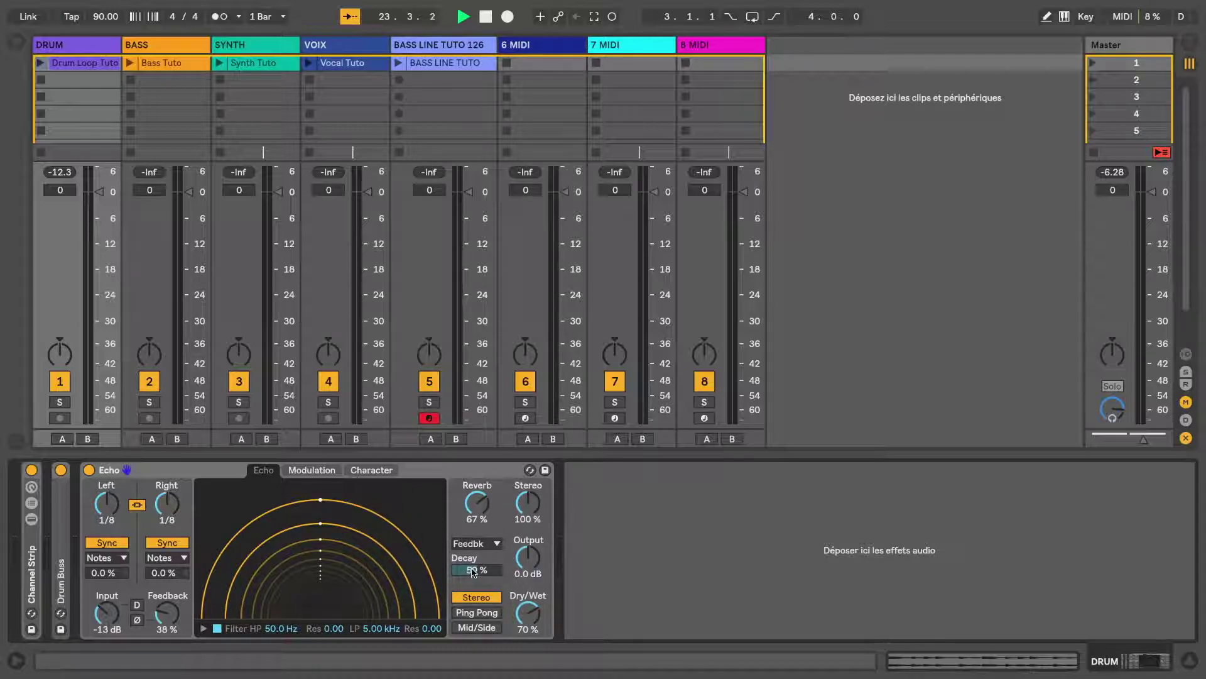
# Step: Play the drum loop and raise Echo's reverb decay to 61%, then lower it to 16%
pyautogui.click(40, 63)
pyautogui.moveTo(488, 568); pyautogui.dragTo(488, 560)
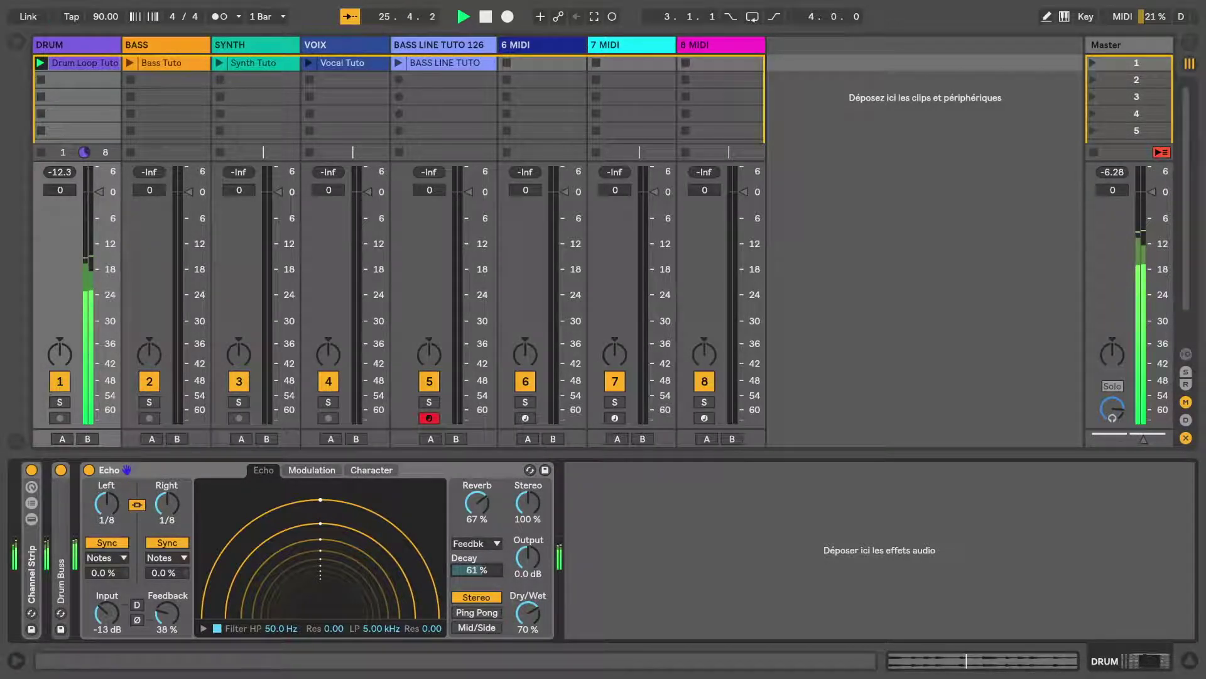
pyautogui.moveTo(481, 573); pyautogui.dragTo(482, 574)
pyautogui.moveTo(481, 575); pyautogui.dragTo(482, 599)
# Step: Set Echo's reverb position to Post and vary the decay, bringing it to 33% and then 55%
pyautogui.click(476, 542)
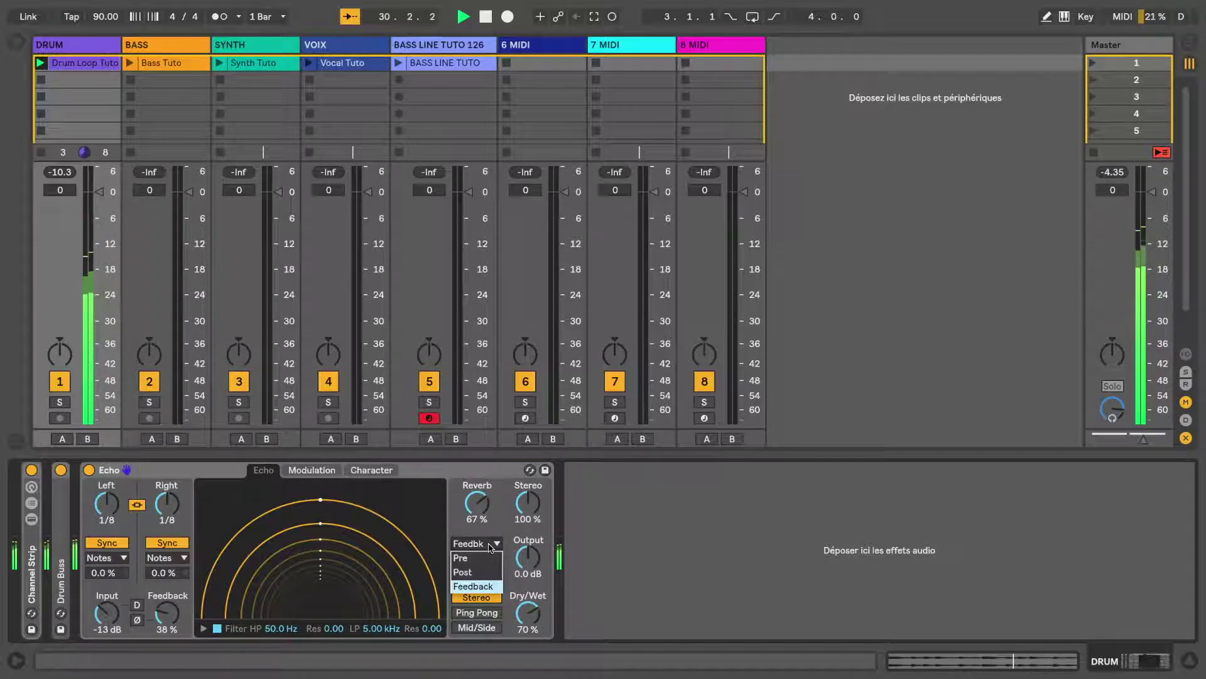
pyautogui.click(476, 572)
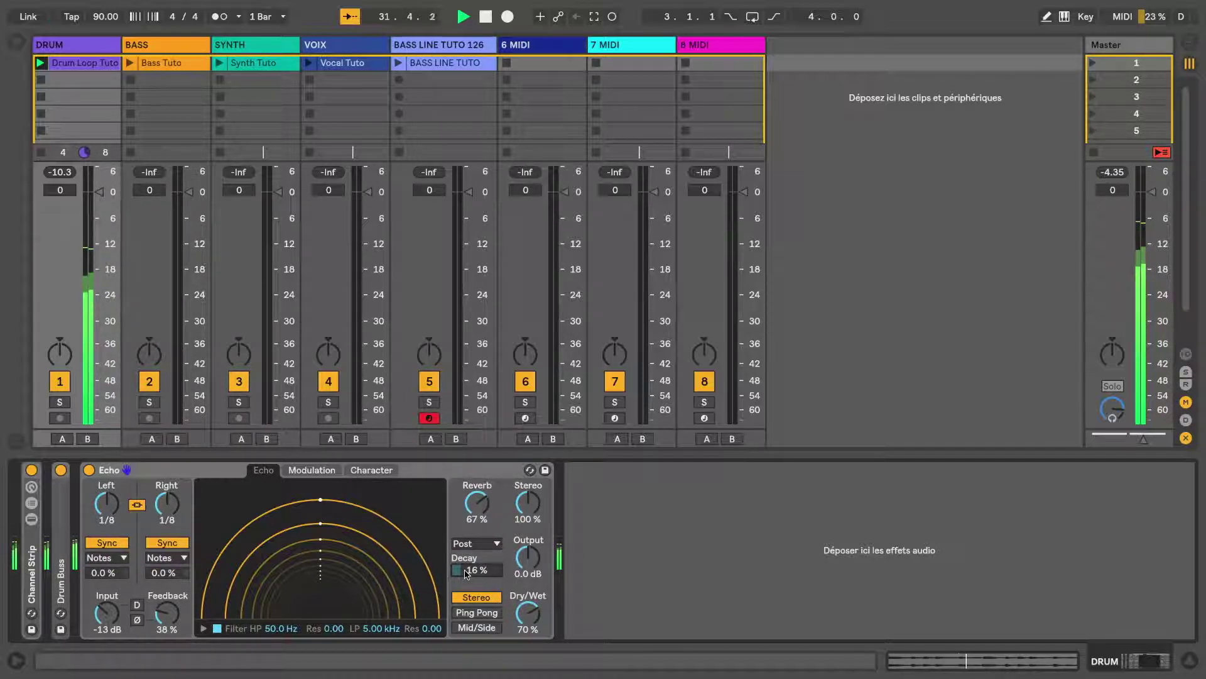
pyautogui.moveTo(467, 573); pyautogui.dragTo(467, 527)
pyautogui.moveTo(479, 570); pyautogui.dragTo(479, 596)
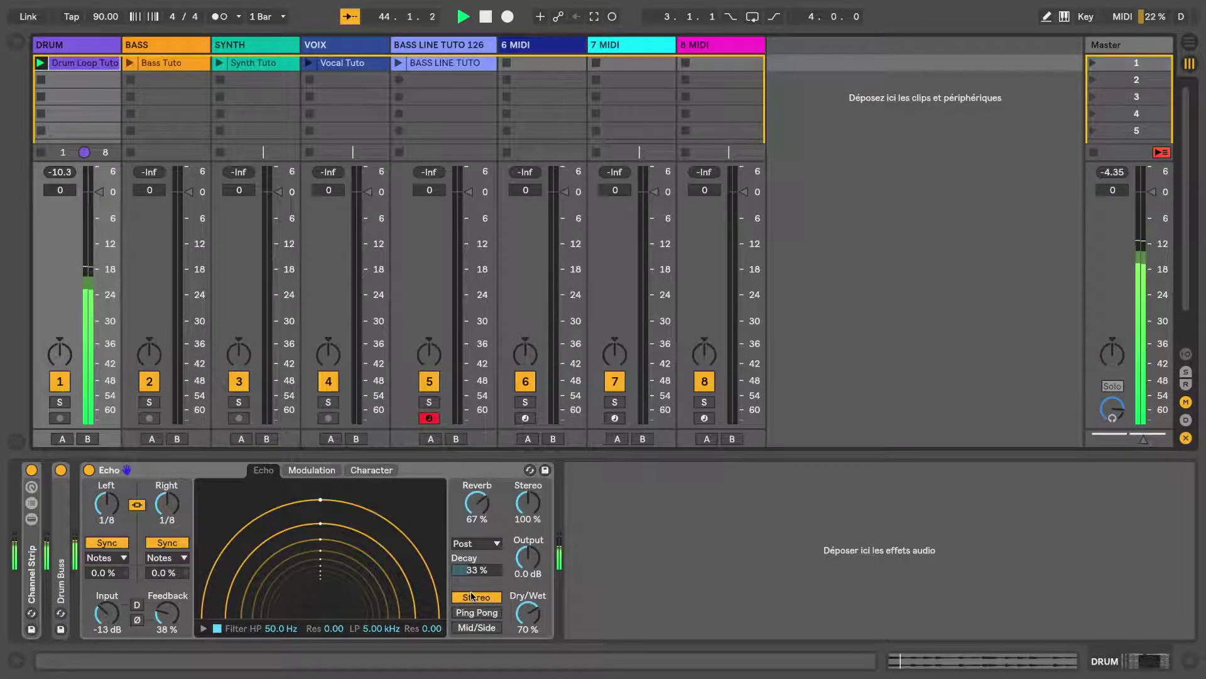
pyautogui.moveTo(479, 569); pyautogui.dragTo(480, 570)
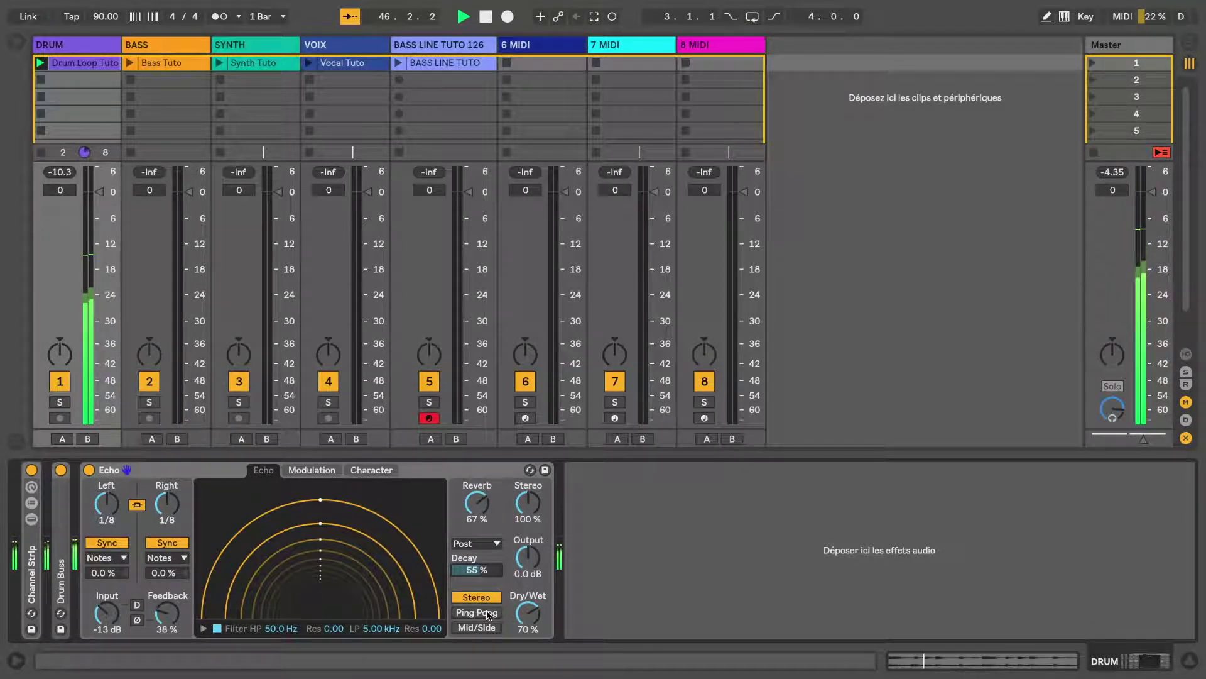
# Step: Switch Echo to Ping Pong mode and set the reverb to 71% with a decay of 73%
pyautogui.click(479, 613)
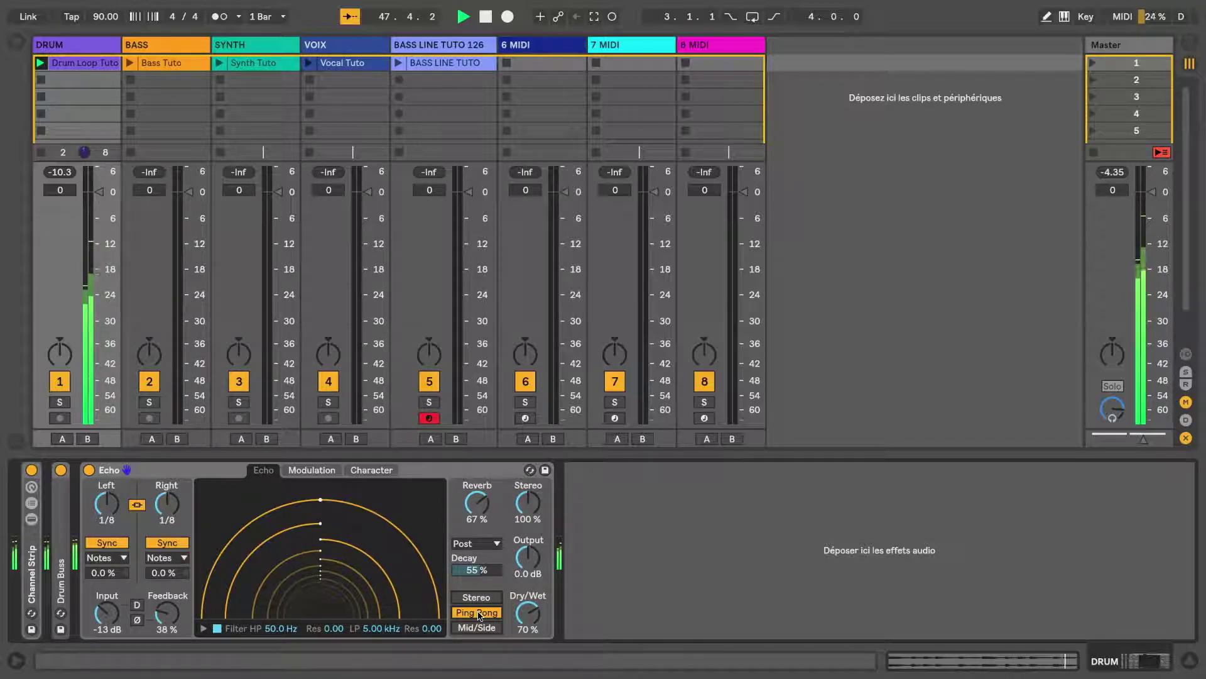
pyautogui.moveTo(478, 505); pyautogui.dragTo(478, 502)
pyautogui.moveTo(481, 577); pyautogui.dragTo(480, 575)
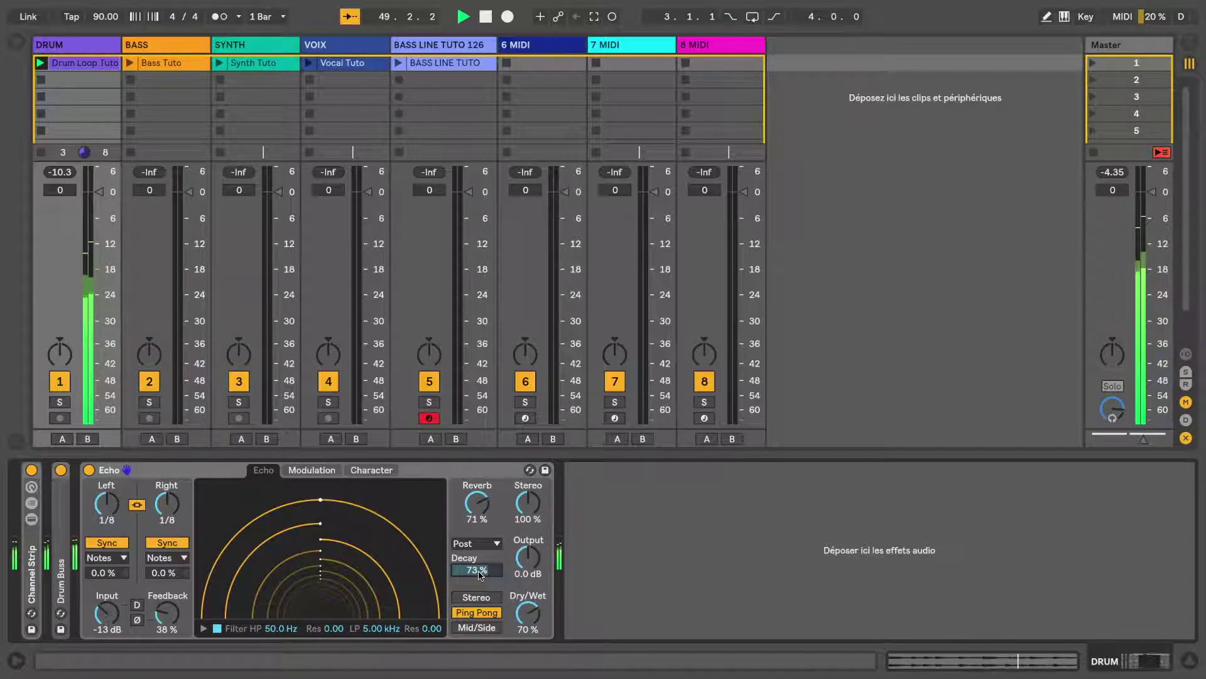
# Step: Try Echo's Mid/Side mode with the reverb at 78%, then stop the drum clip and return to Stereo mode
pyautogui.click(479, 629)
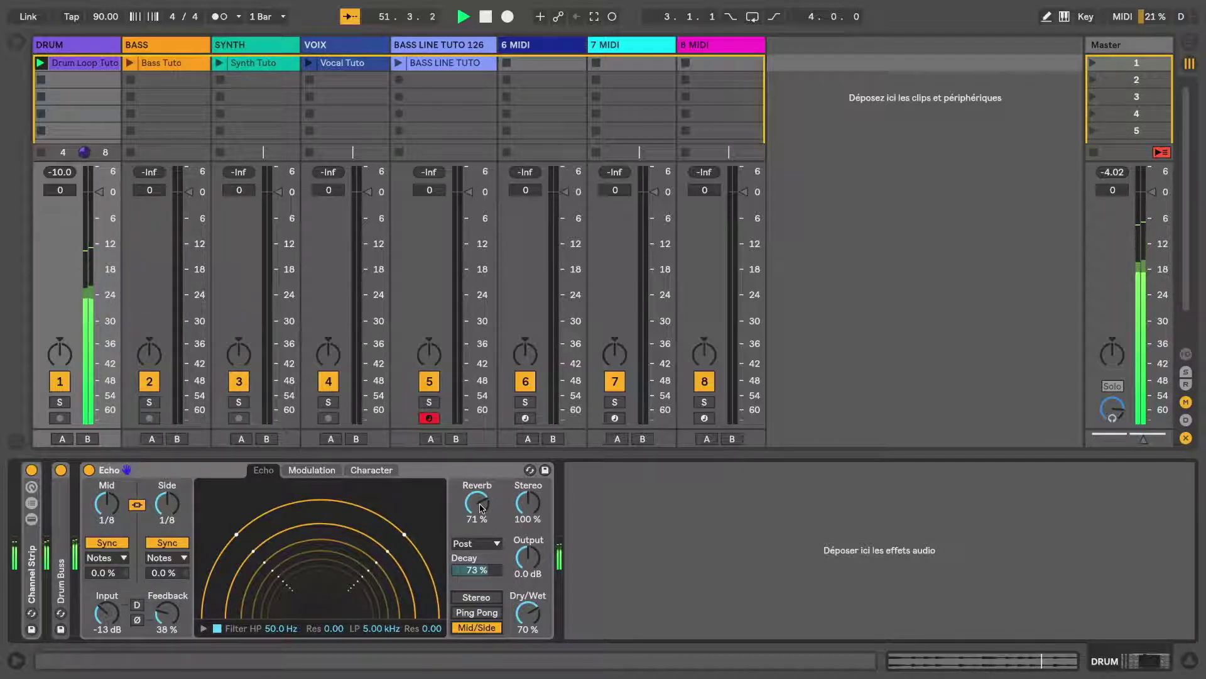
pyautogui.moveTo(481, 506)
pyautogui.mouseDown()
pyautogui.moveTo(480, 556)
pyautogui.moveTo(482, 504)
pyautogui.mouseUp()
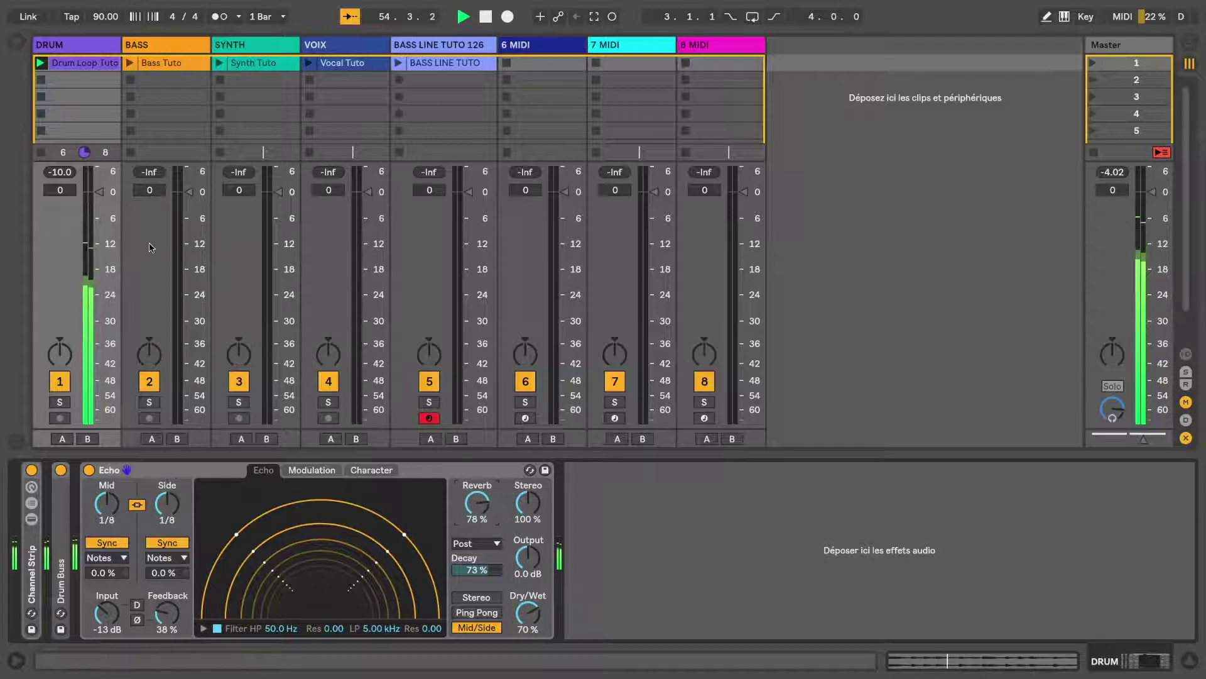
pyautogui.click(42, 132)
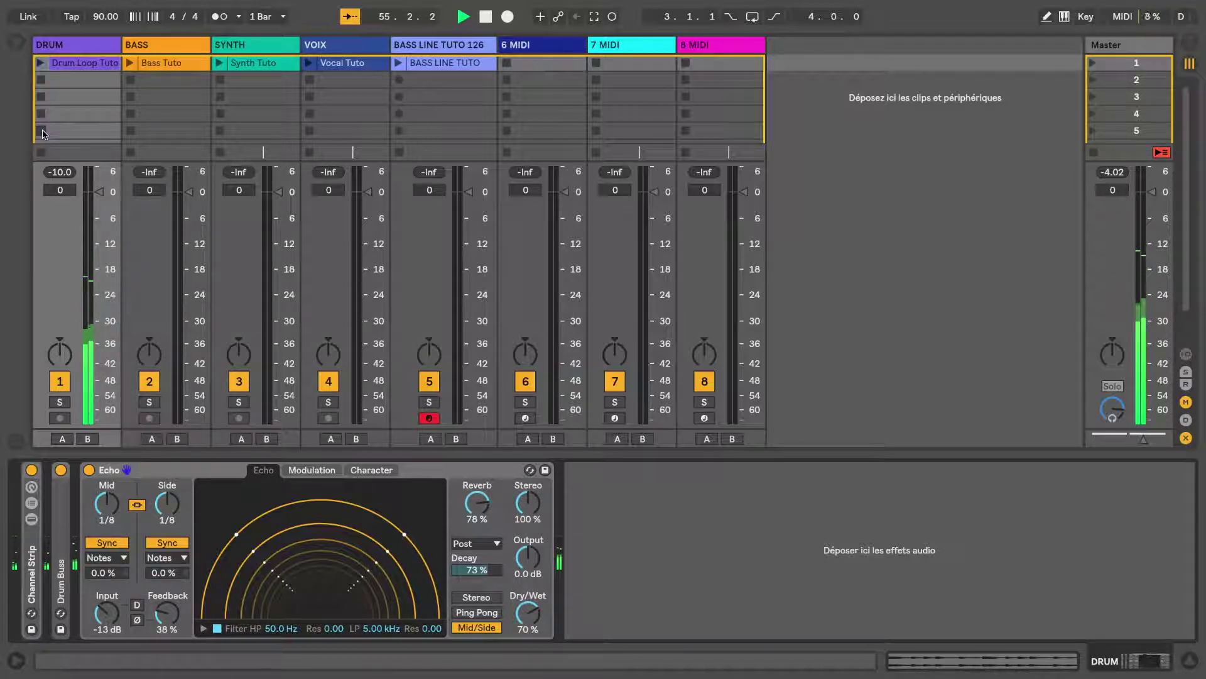
pyautogui.click(476, 597)
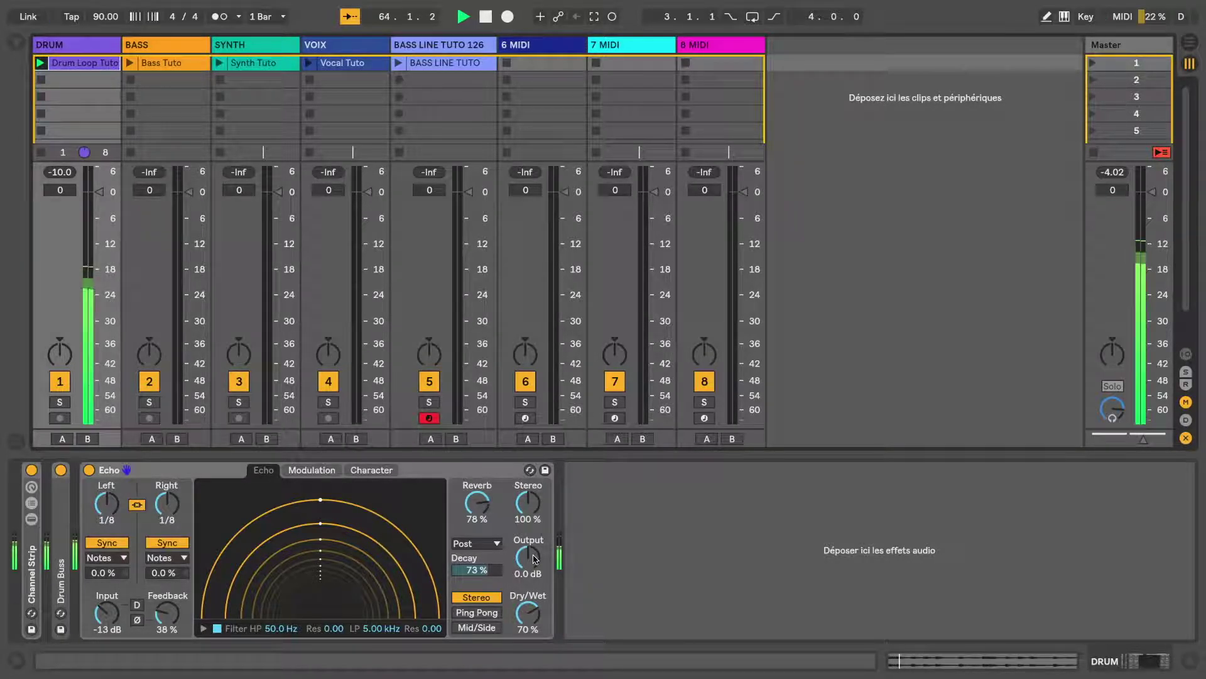
# Step: Raise Echo's output to 3.5 dB and vary the dry/wet through 0%, 51% and 73%, settling at 33%
pyautogui.moveTo(535, 558); pyautogui.dragTo(535, 612)
pyautogui.moveTo(535, 663); pyautogui.dragTo(528, 567)
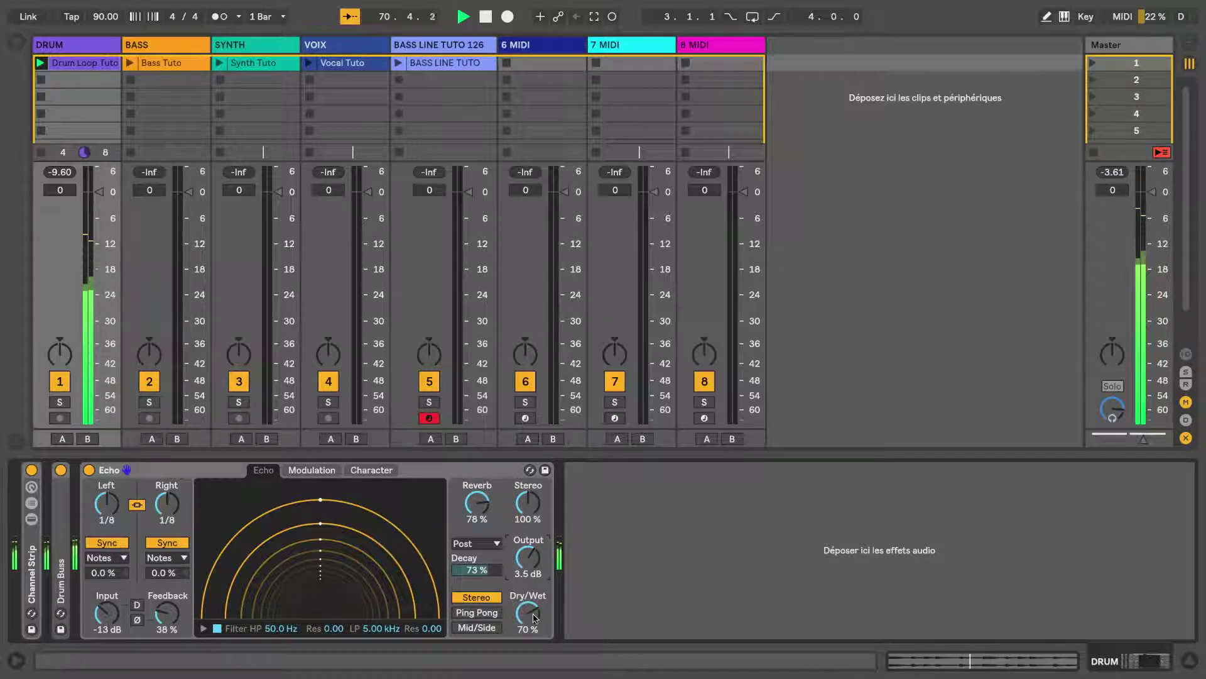
pyautogui.moveTo(532, 610)
pyautogui.mouseDown()
pyautogui.moveTo(532, 669)
pyautogui.moveTo(532, 609)
pyautogui.mouseUp()
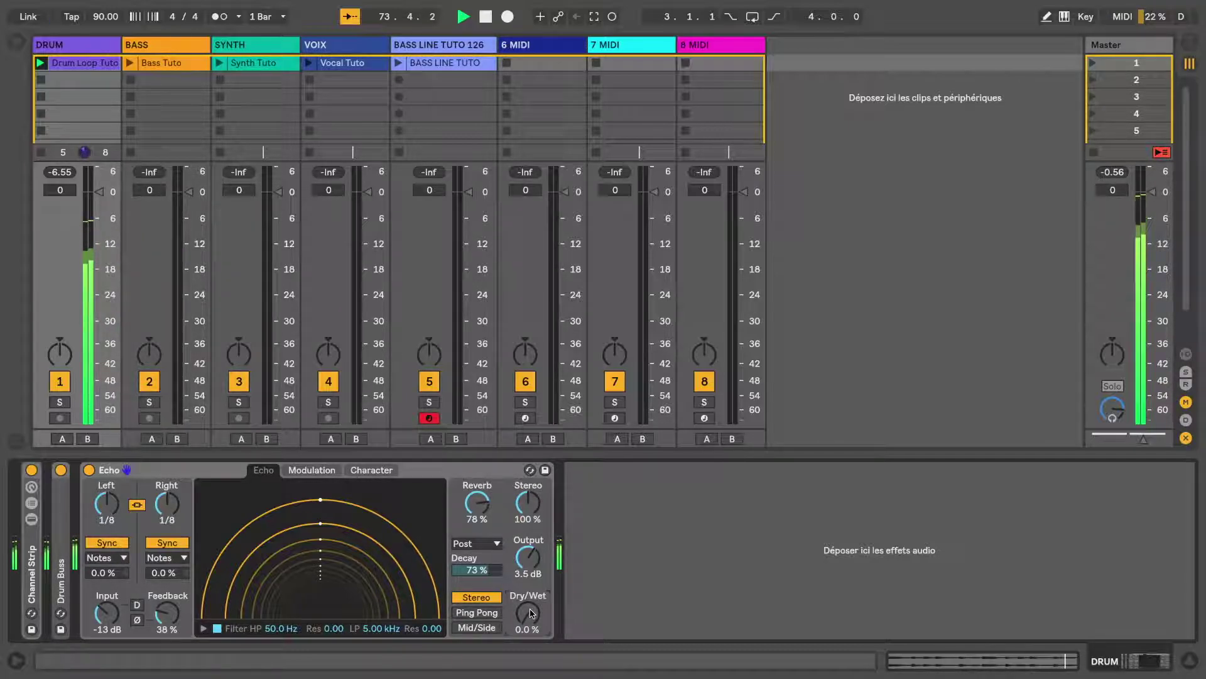
pyautogui.moveTo(527, 613); pyautogui.dragTo(527, 604)
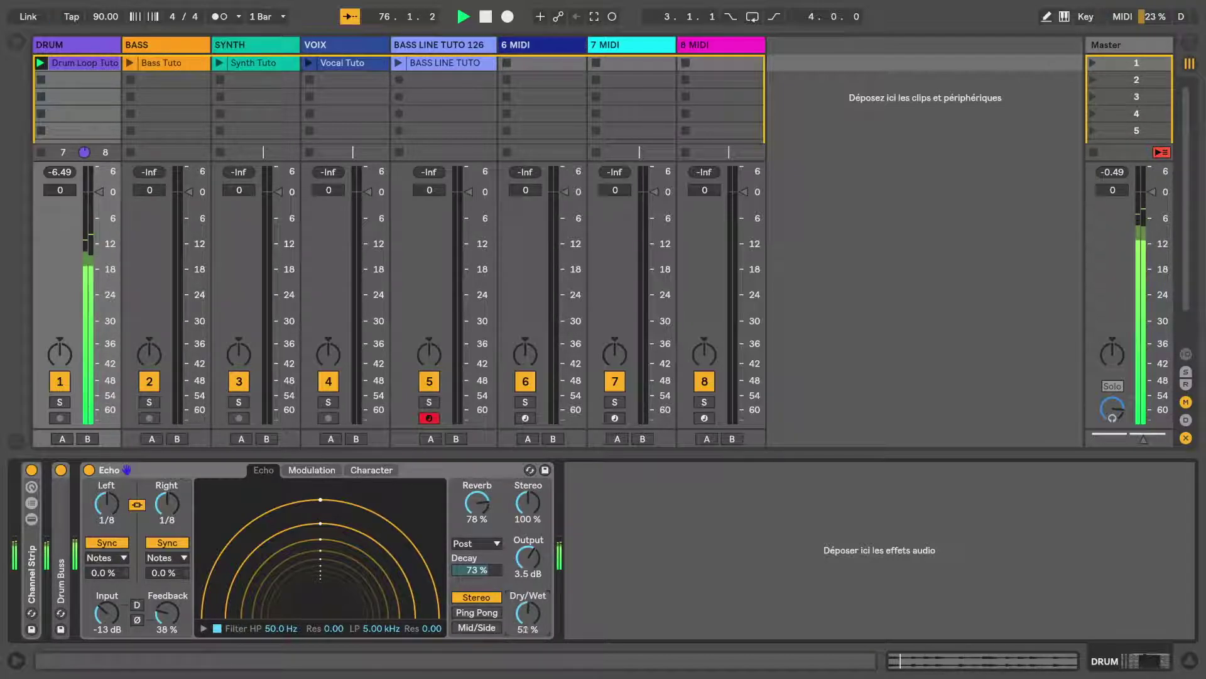
pyautogui.moveTo(527, 613); pyautogui.dragTo(528, 608)
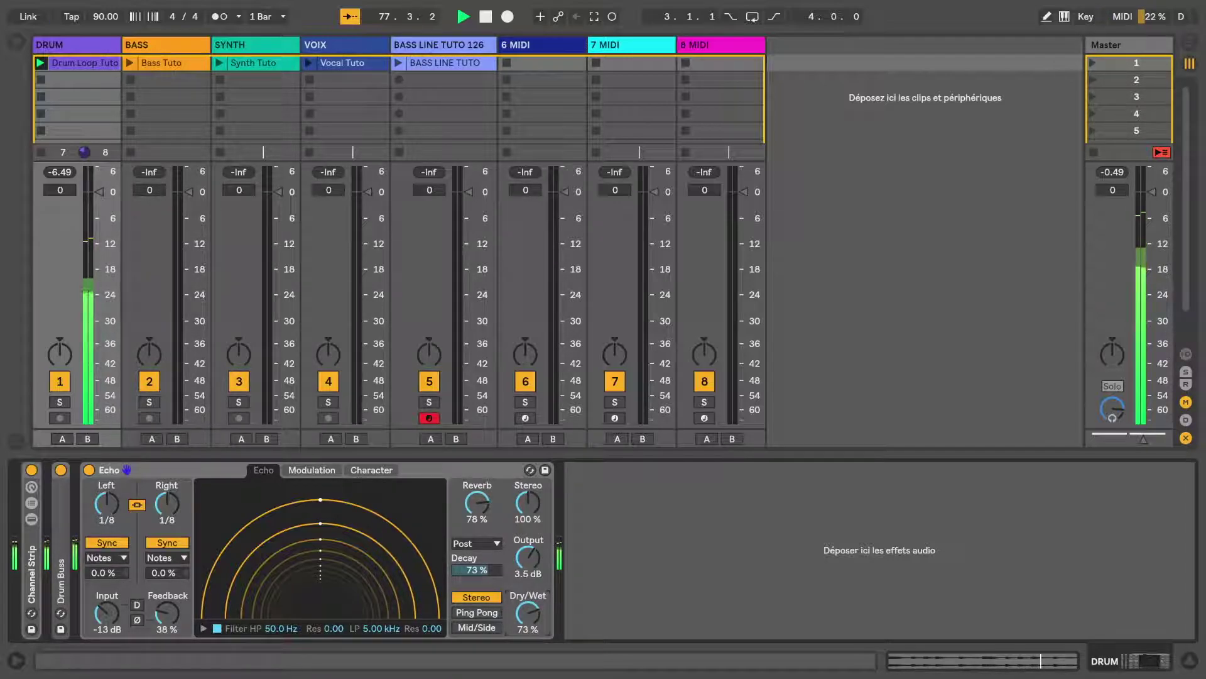
pyautogui.moveTo(528, 608); pyautogui.dragTo(528, 606)
pyautogui.moveTo(528, 612); pyautogui.dragTo(528, 615)
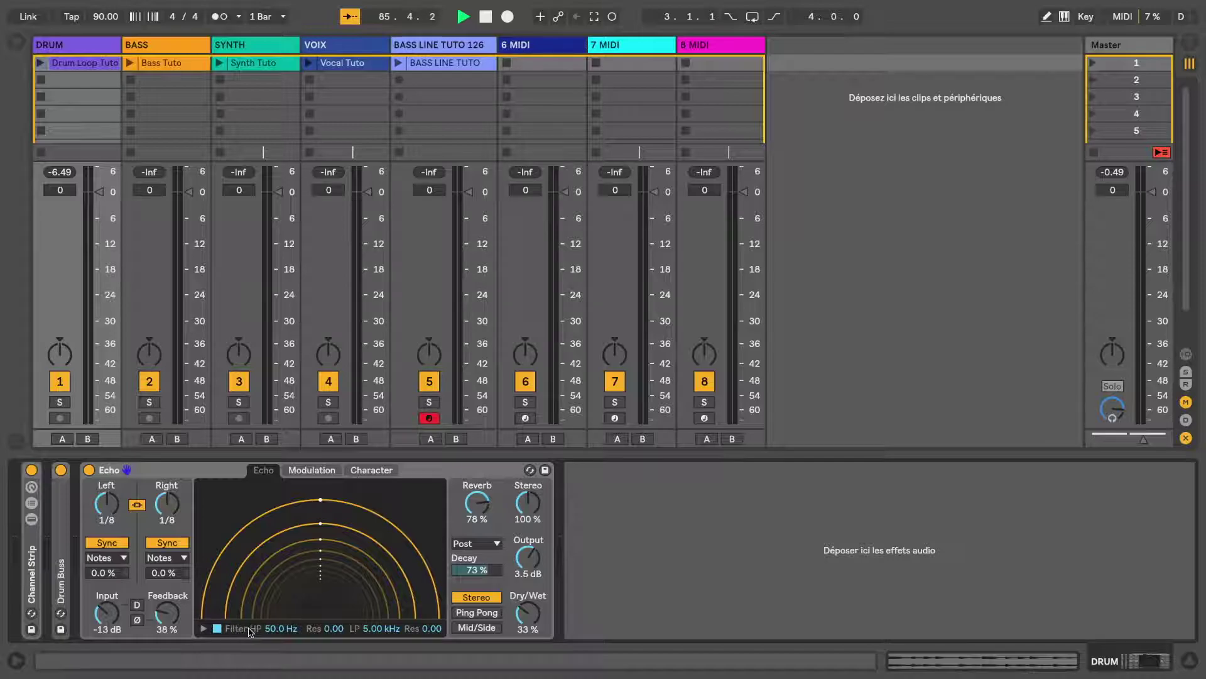
# Step: Reveal Echo's filter curve, play the drum loop, and raise the high-pass cutoff to 659 Hz with the reverb at 67%
pyautogui.click(203, 628)
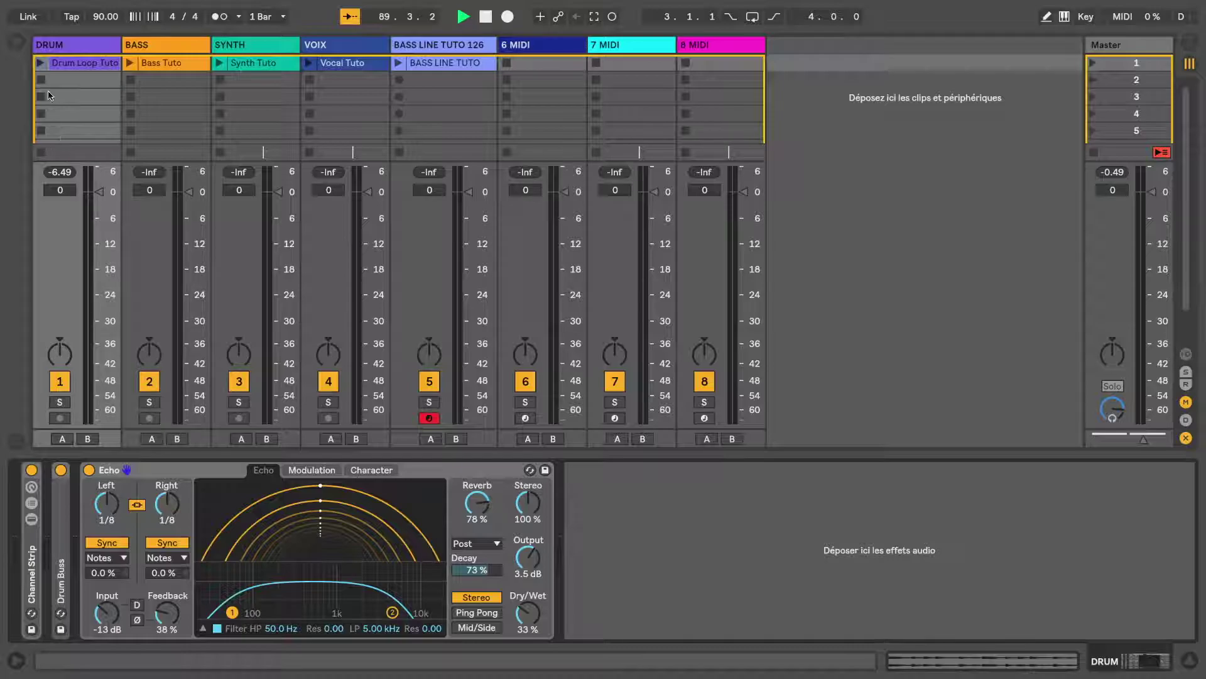
pyautogui.click(40, 64)
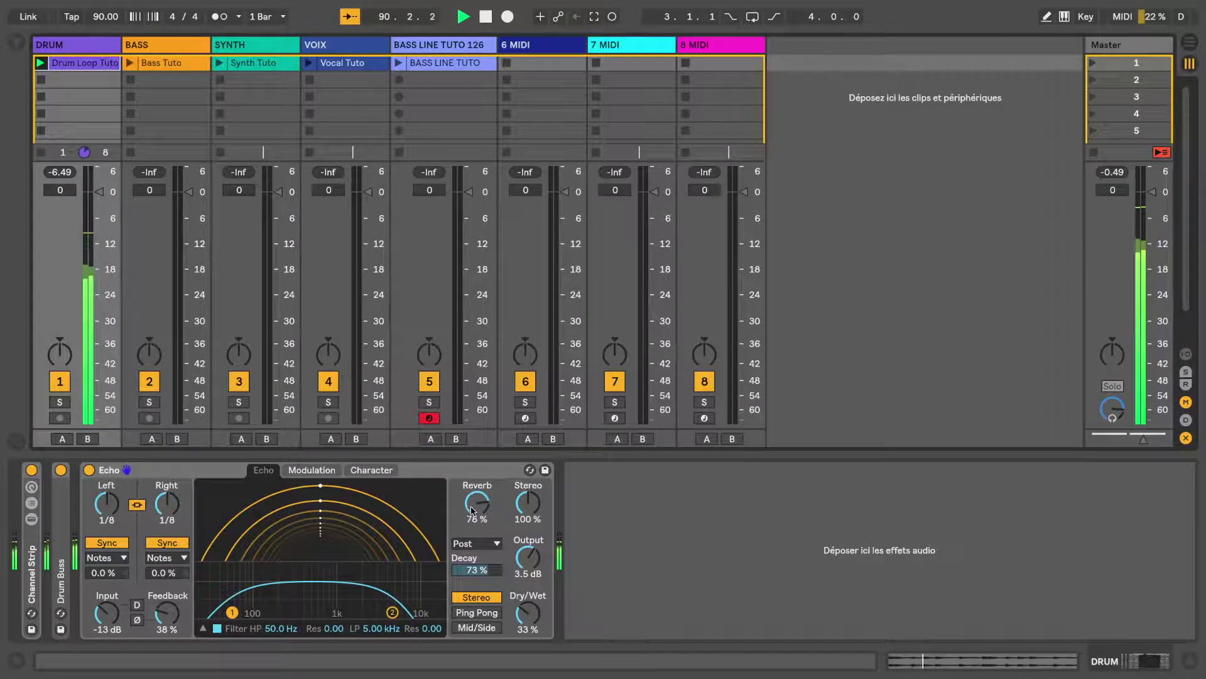
pyautogui.moveTo(477, 503); pyautogui.dragTo(477, 514)
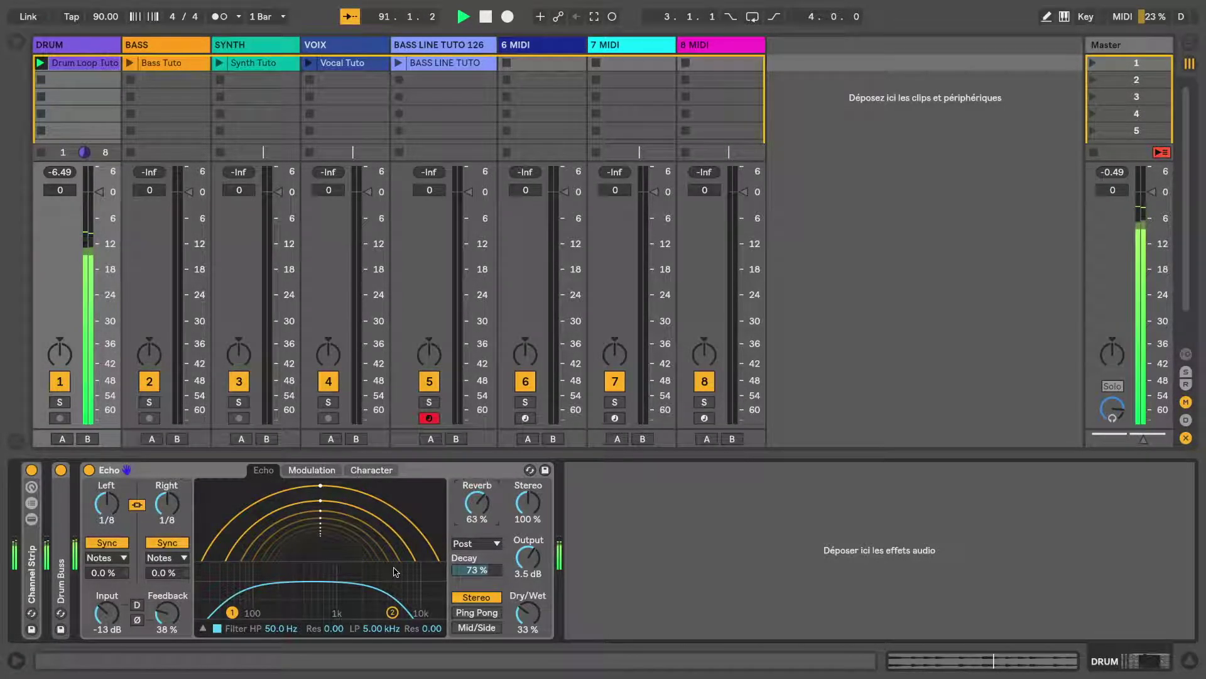
pyautogui.moveTo(231, 612); pyautogui.dragTo(322, 613)
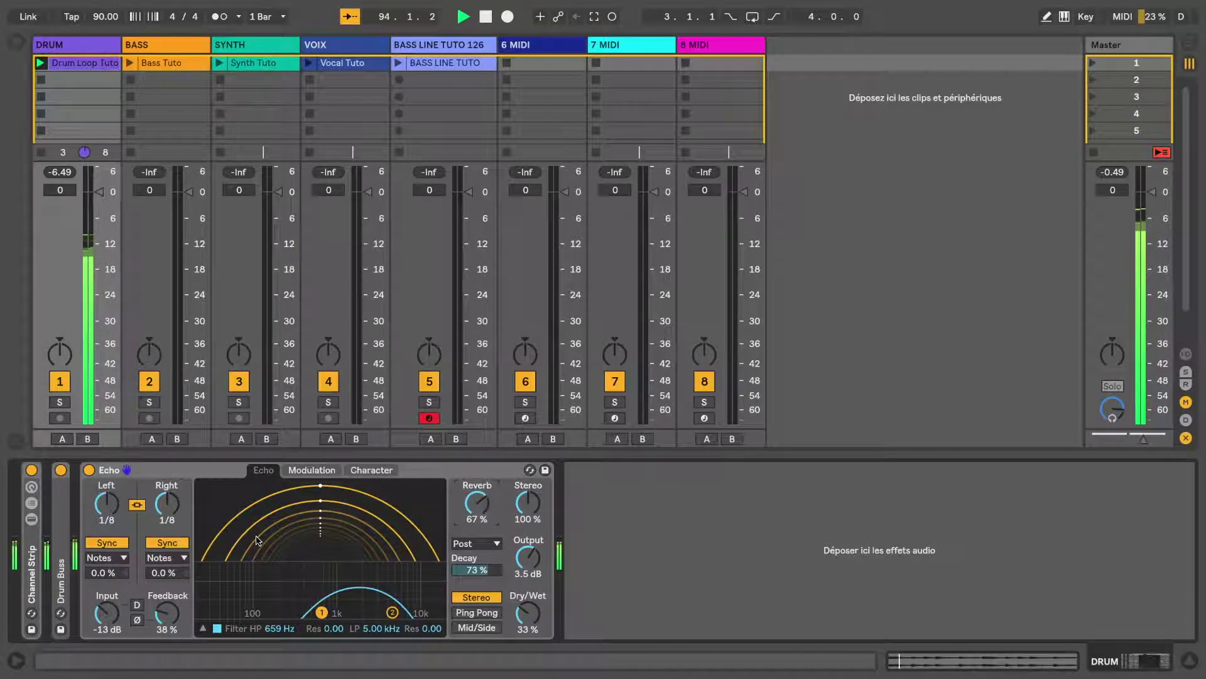
# Step: Set Echo's feedback to 67%, raise the filter's high-pass cutoff to 841 Hz, and stop the drum clip after listening
pyautogui.moveTo(167, 612); pyautogui.dragTo(167, 596)
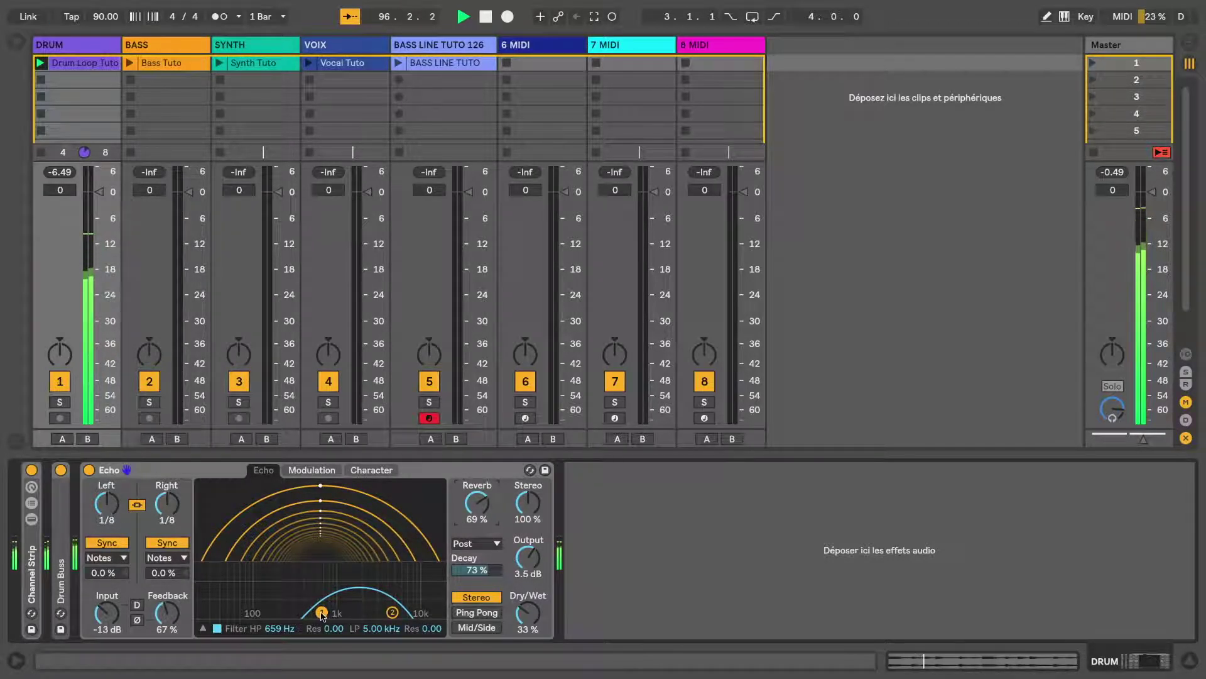
pyautogui.moveTo(322, 614); pyautogui.dragTo(328, 613)
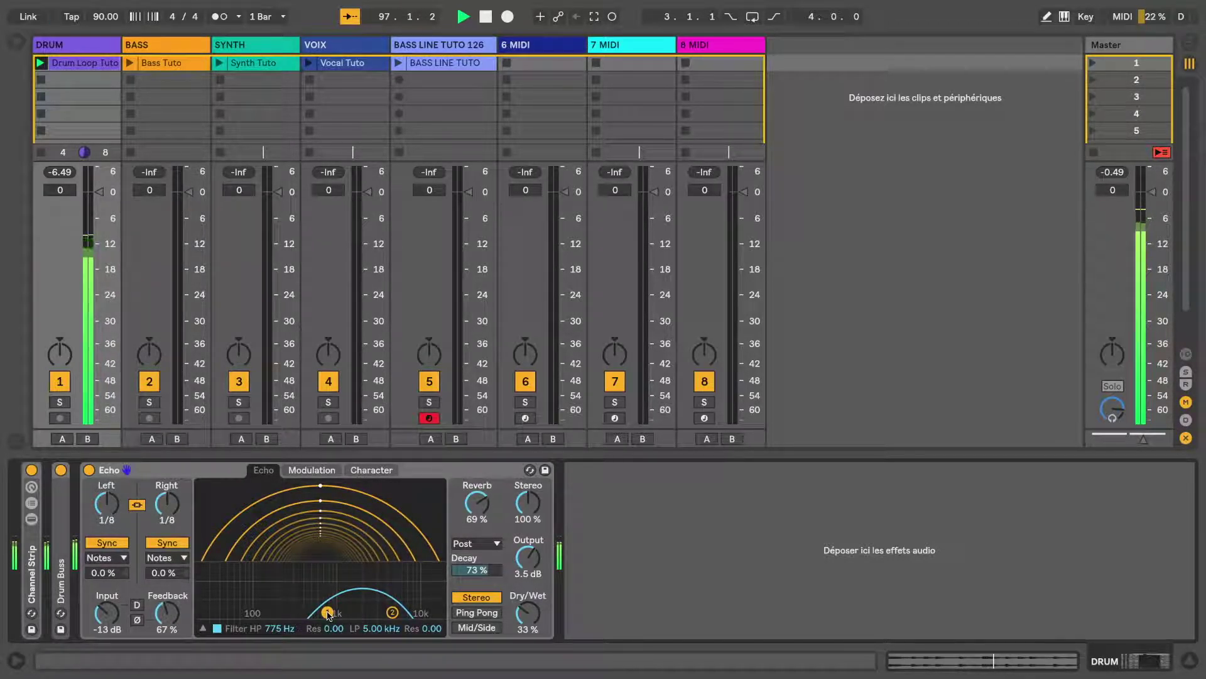
pyautogui.moveTo(328, 615); pyautogui.dragTo(331, 616)
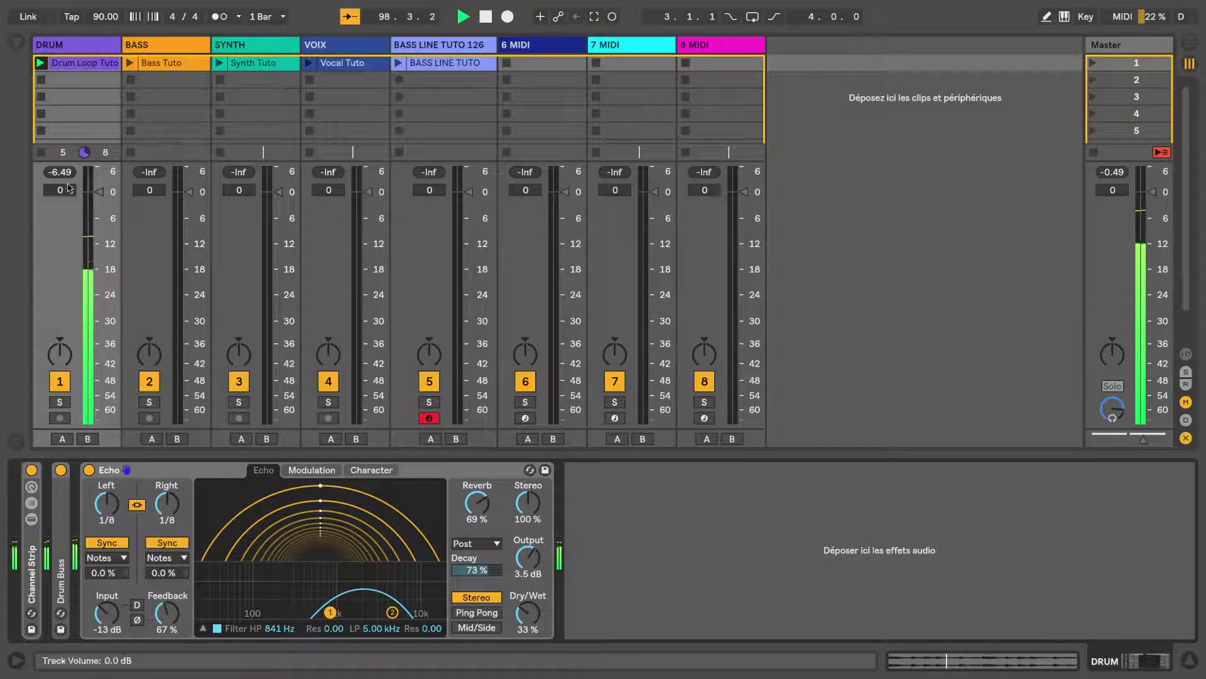
pyautogui.click(42, 153)
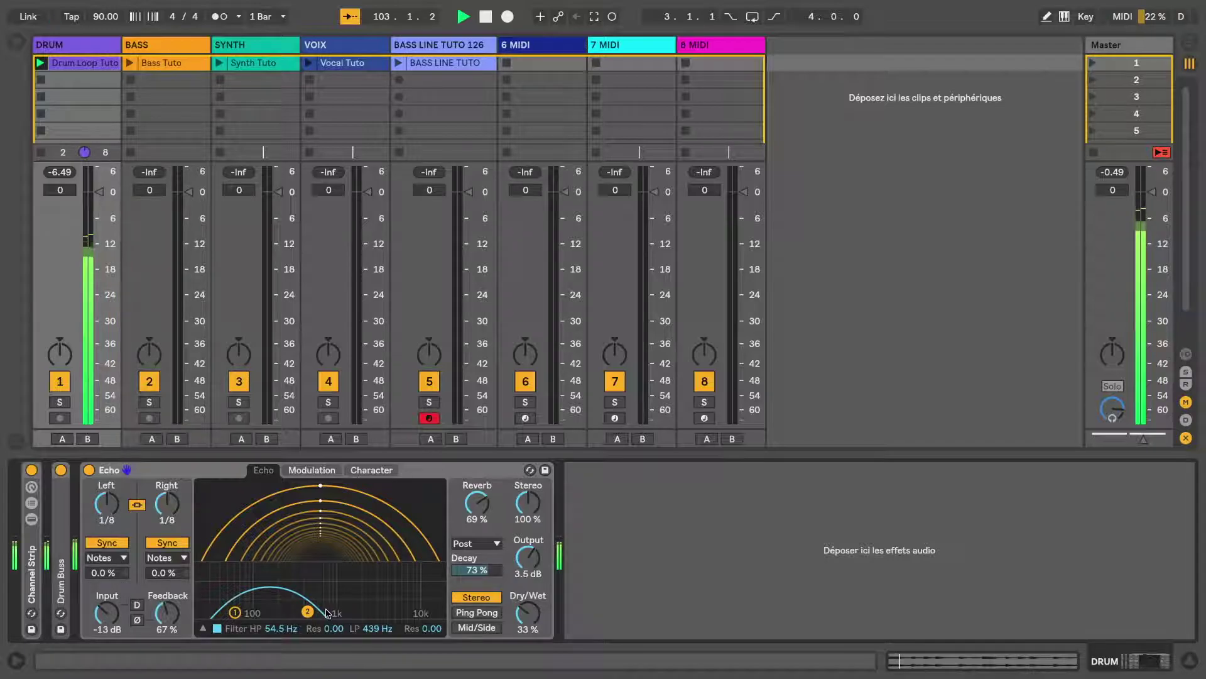
pyautogui.click(42, 153)
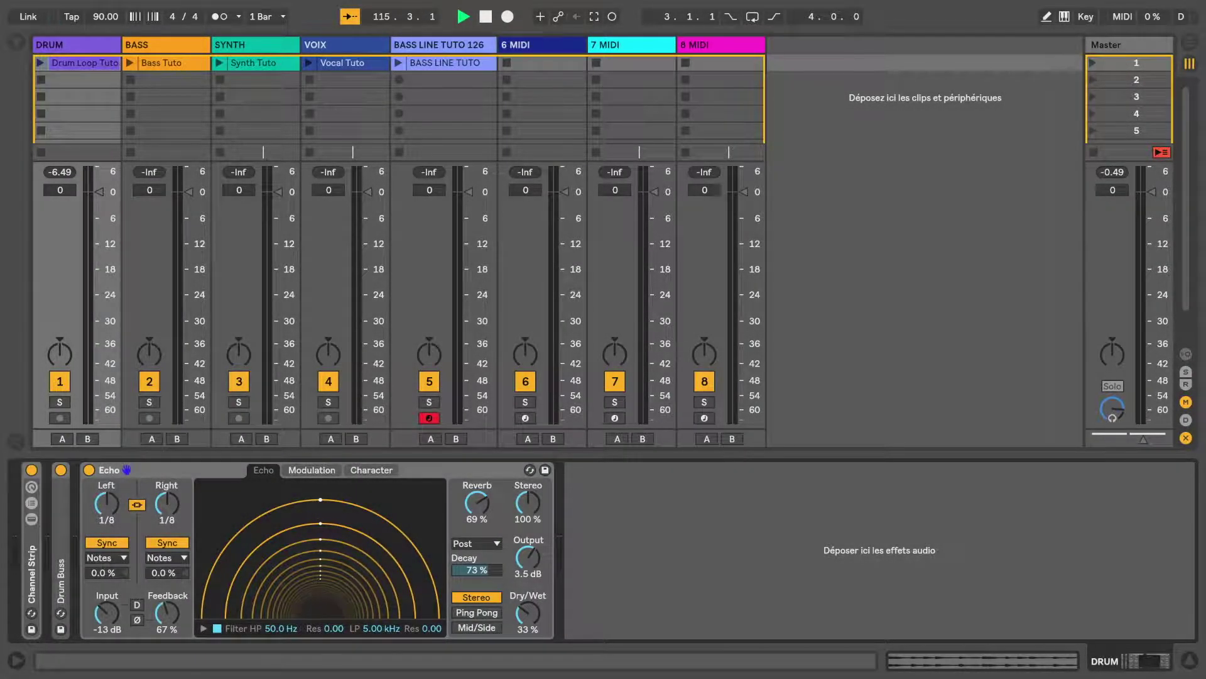
# Step: Play the drum loop with Echo's modulation at 31% envelope mix, 27% filter modulation and 49% delay modulation
pyautogui.click(312, 470)
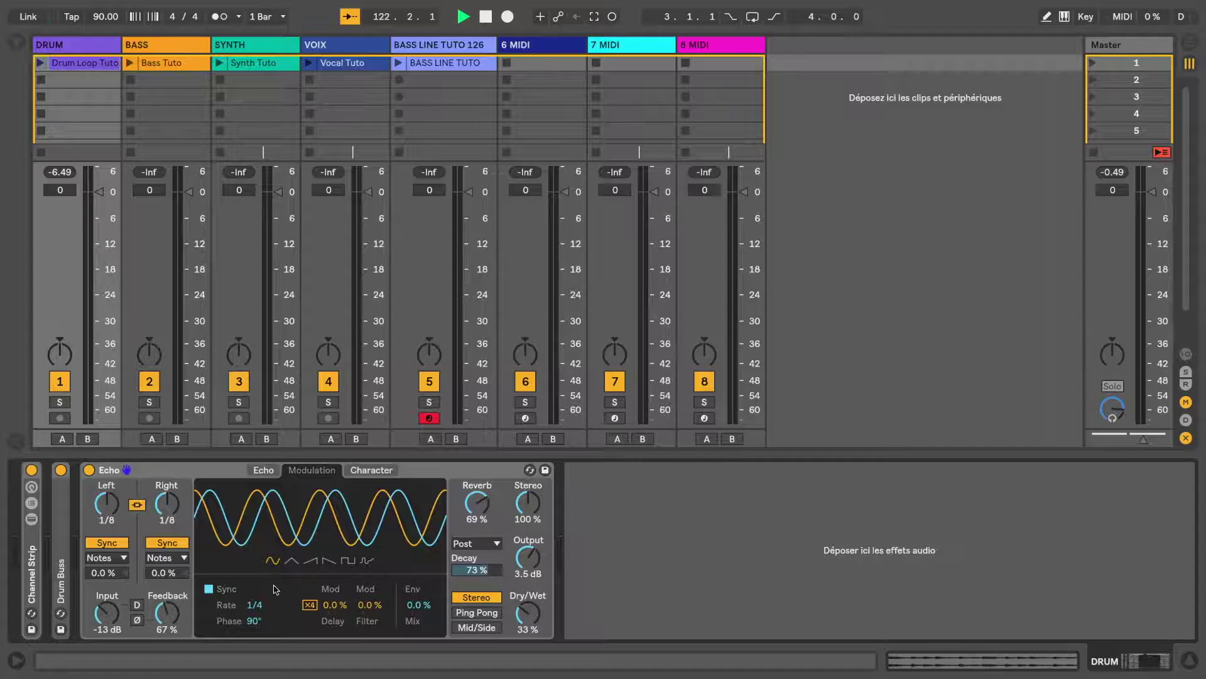
pyautogui.click(39, 63)
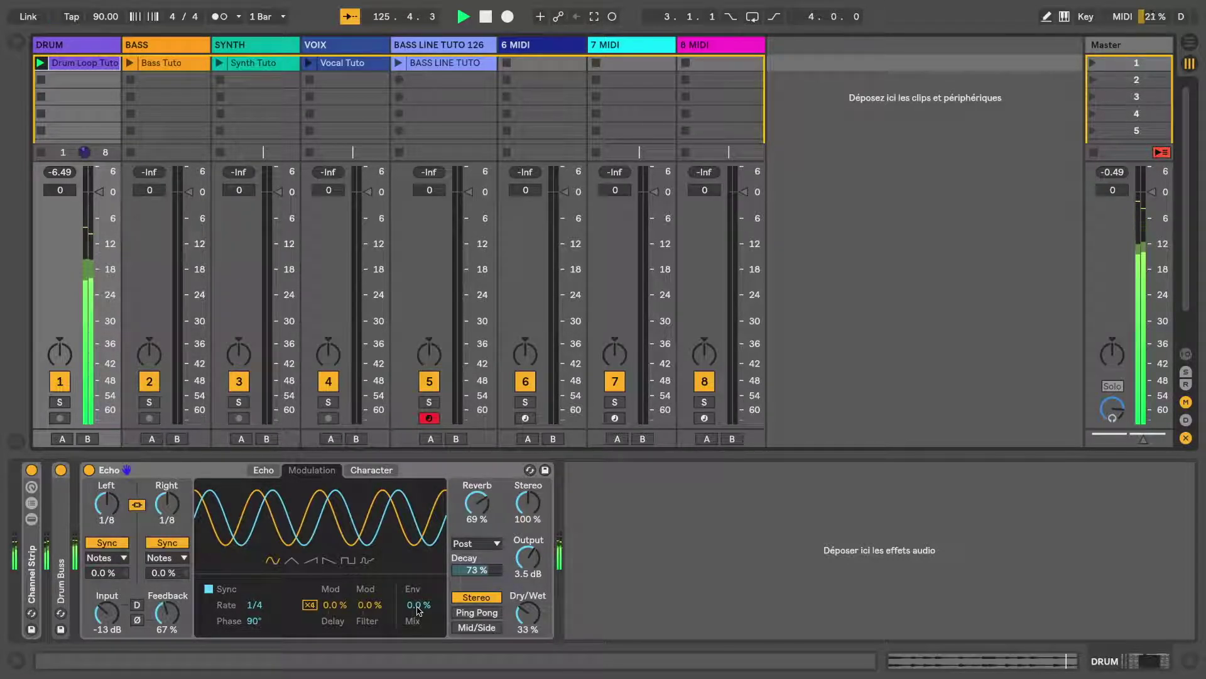
pyautogui.moveTo(419, 611)
pyautogui.mouseDown()
pyautogui.moveTo(420, 600)
pyautogui.moveTo(398, 607)
pyautogui.mouseUp()
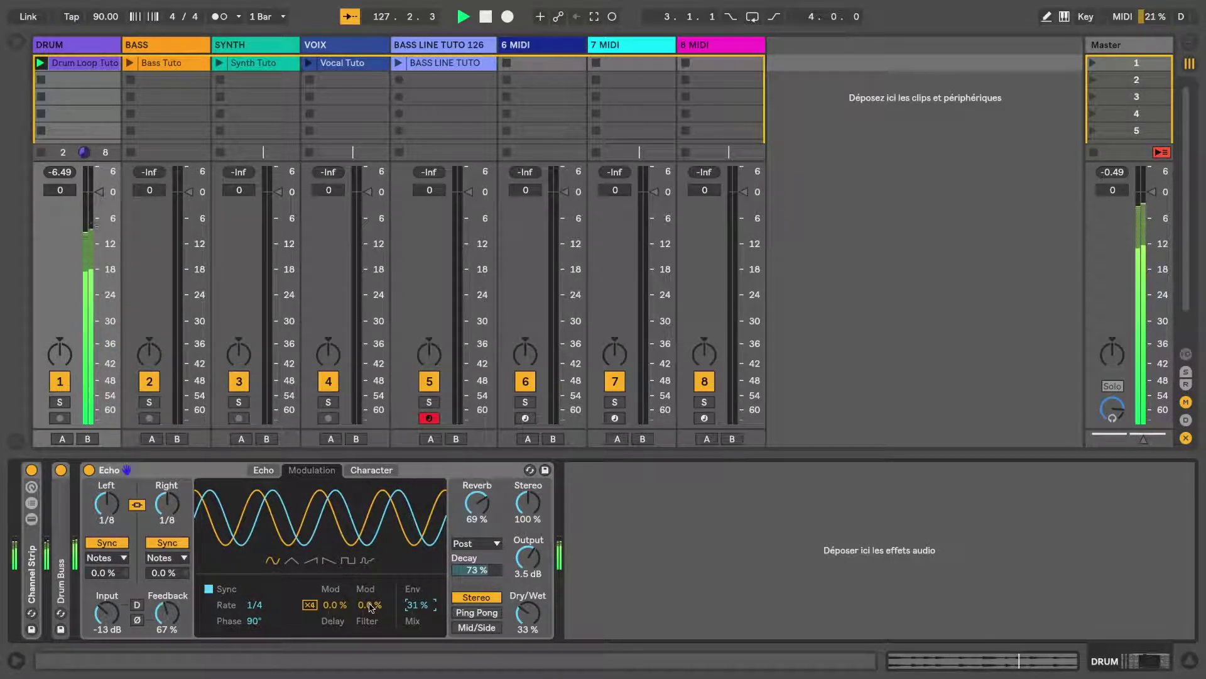
pyautogui.moveTo(370, 604); pyautogui.dragTo(371, 595)
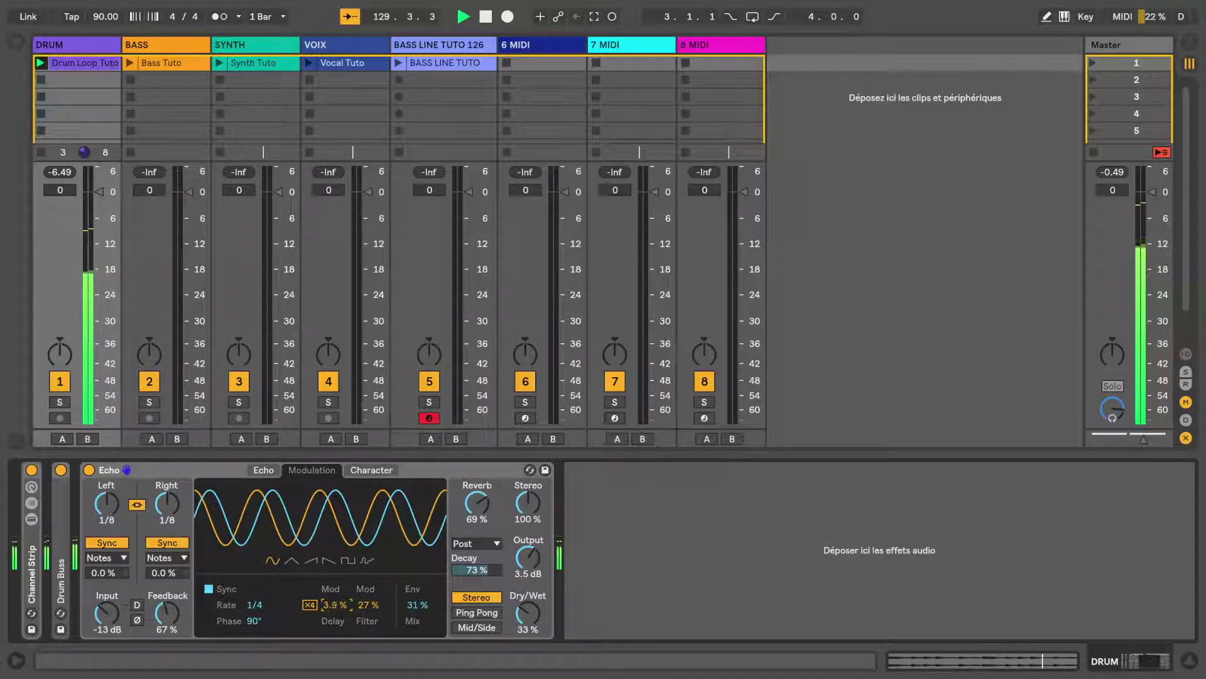
pyautogui.moveTo(333, 604); pyautogui.dragTo(329, 611)
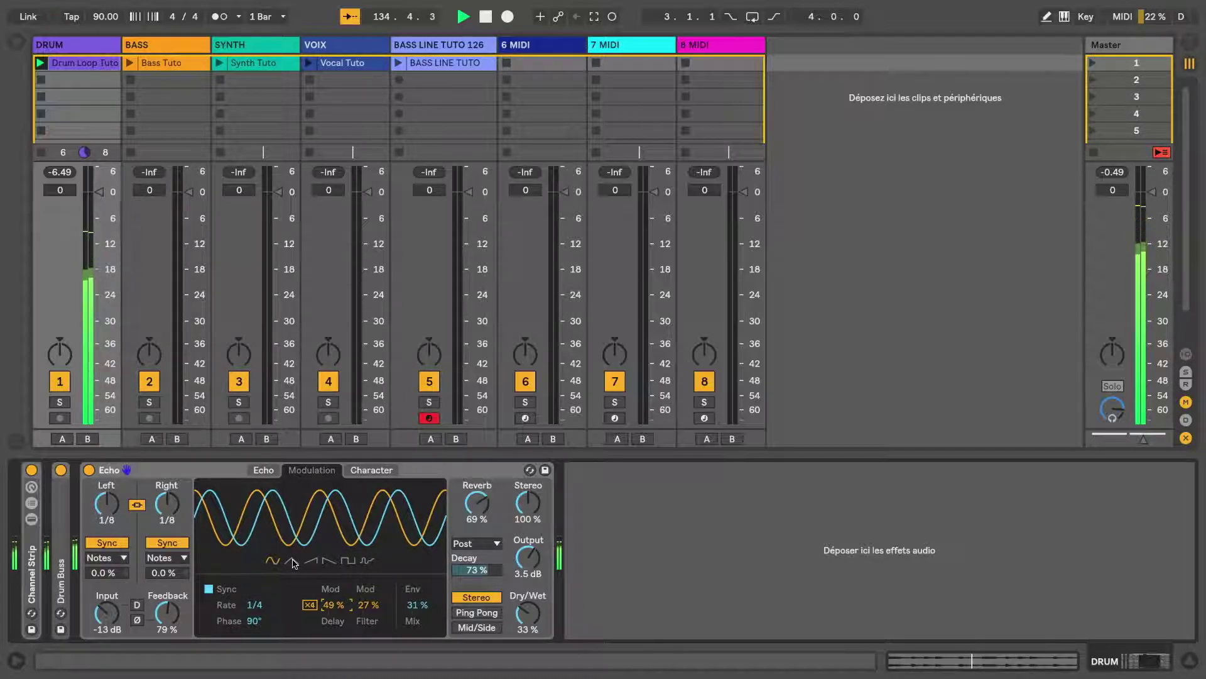
# Step: Switch the modulation waveform to triangle and then to falling sawtooth while pushing the feedback to 111% and up to 125%
pyautogui.click(292, 560)
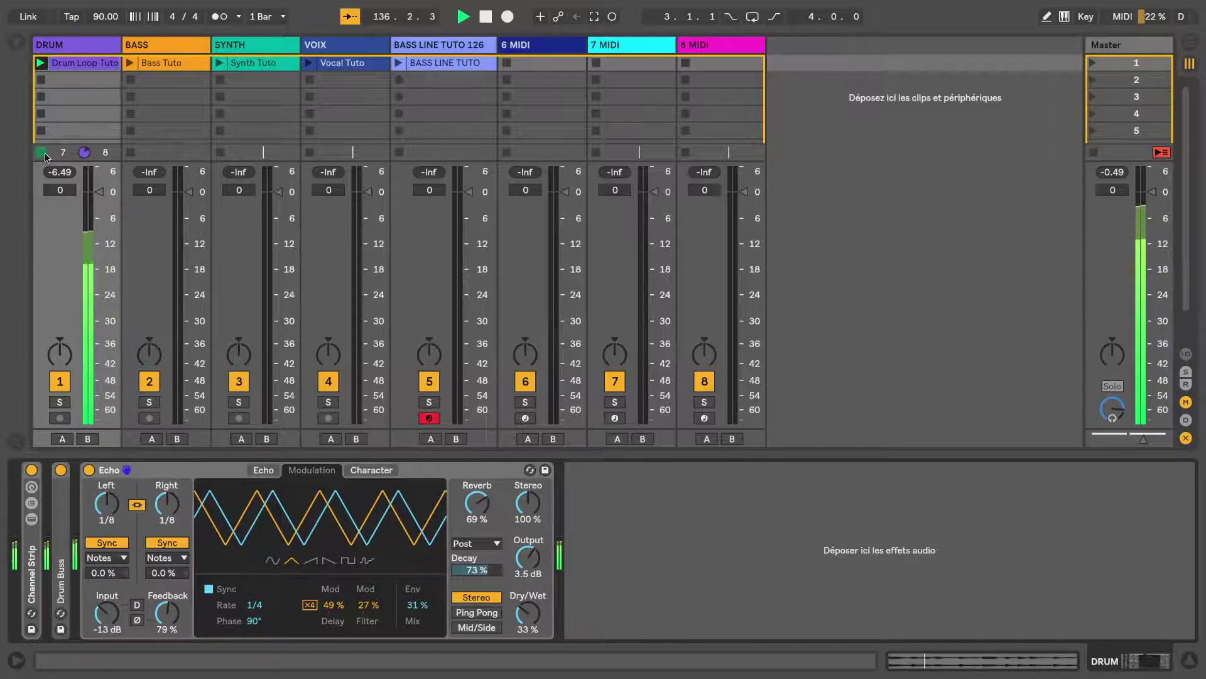
pyautogui.moveTo(168, 618)
pyautogui.mouseDown()
pyautogui.moveTo(167, 584)
pyautogui.moveTo(168, 604)
pyautogui.mouseUp()
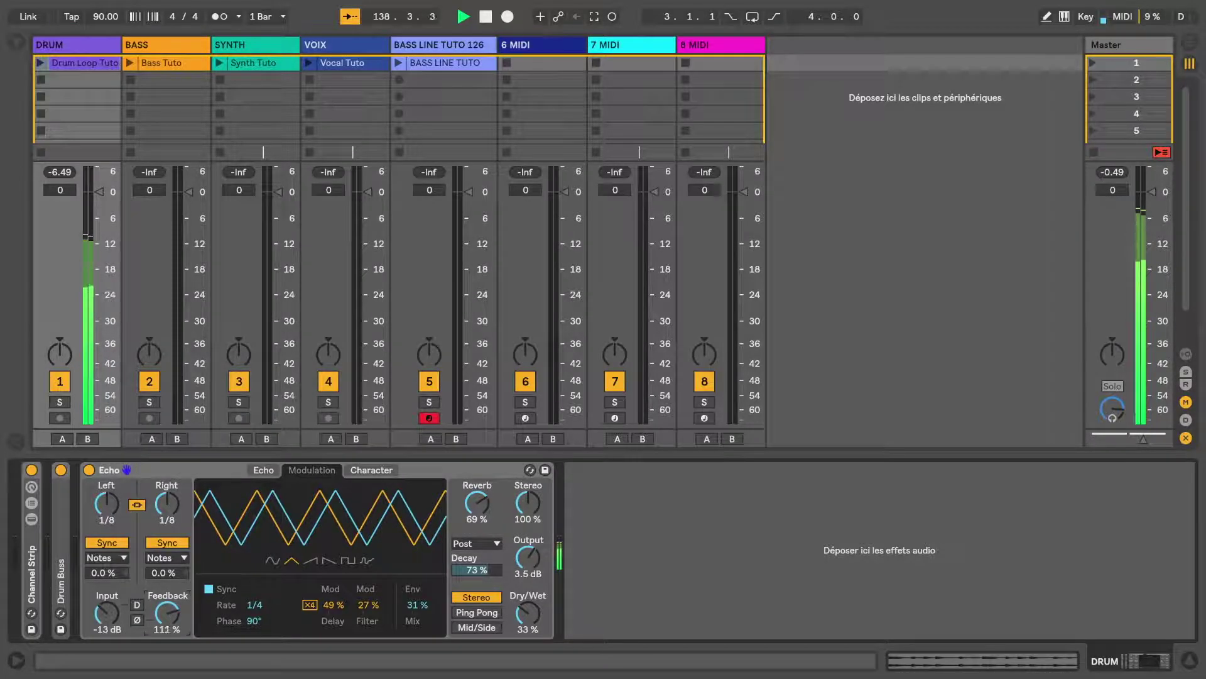
pyautogui.click(329, 561)
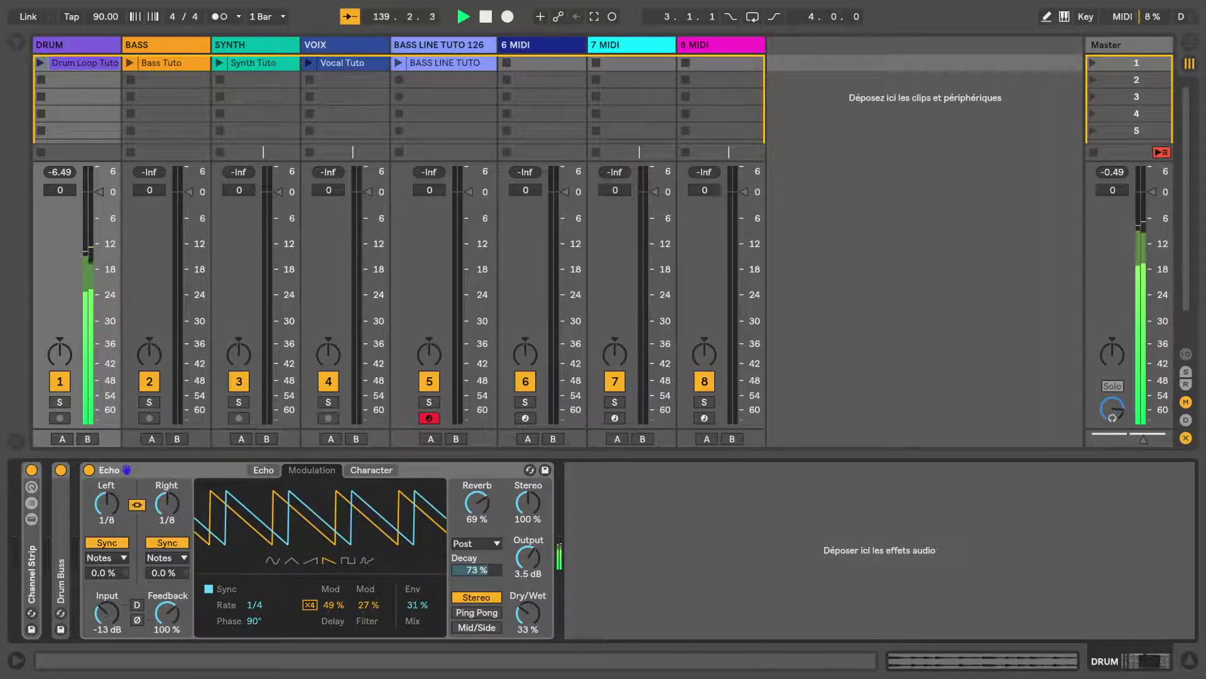
pyautogui.moveTo(167, 623); pyautogui.dragTo(167, 592)
# Step: Relaunch the drum clip briefly, stop it, and lower Echo's feedback to 26%
pyautogui.click(40, 64)
pyautogui.click(41, 80)
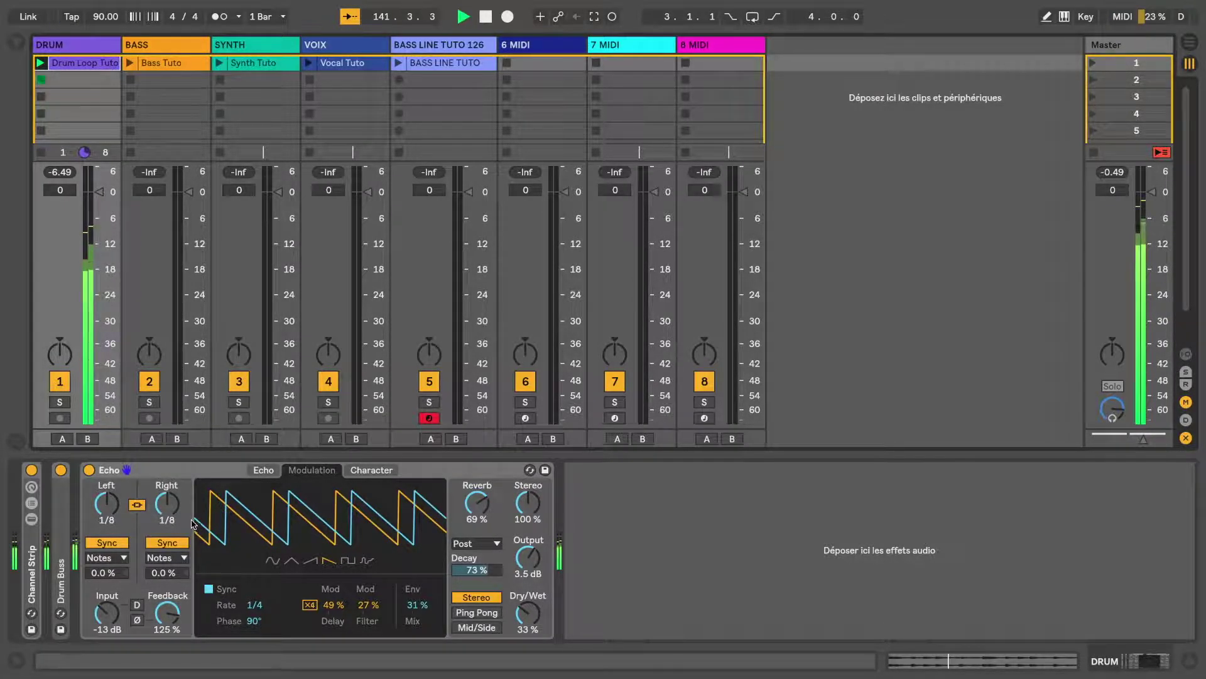
pyautogui.moveTo(175, 609); pyautogui.dragTo(167, 646)
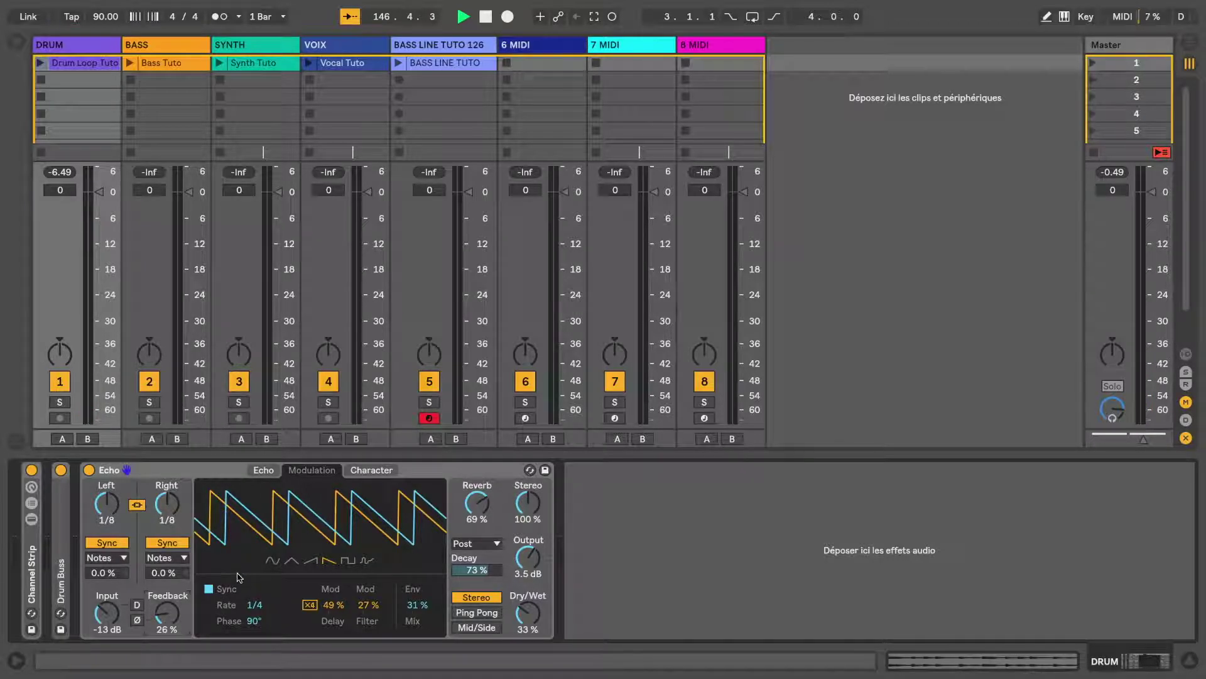
# Step: Play the drum loop while changing the modulation rate to 1/8 and then 3/16, with 160° phase and 69% feedback
pyautogui.moveTo(255, 605)
pyautogui.mouseDown()
pyautogui.moveTo(254, 592)
pyautogui.moveTo(251, 633)
pyautogui.moveTo(252, 608)
pyautogui.mouseUp()
pyautogui.click(40, 63)
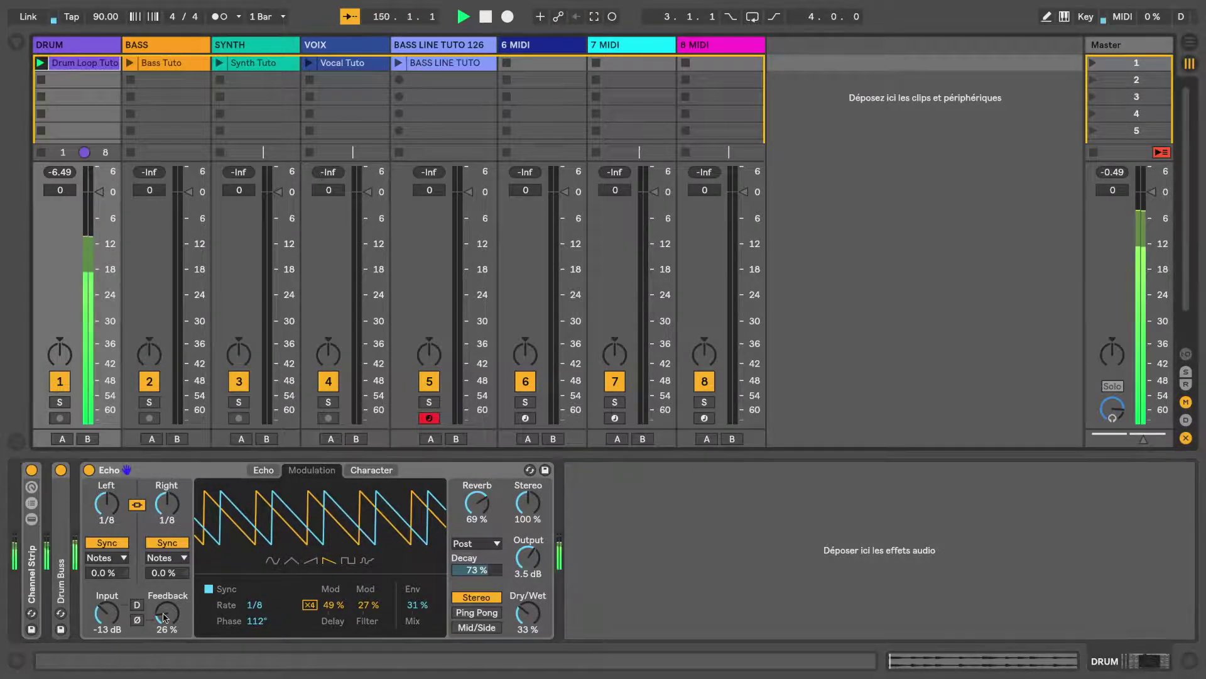
pyautogui.moveTo(167, 613); pyautogui.dragTo(167, 604)
pyautogui.moveTo(254, 610); pyautogui.dragTo(255, 591)
pyautogui.moveTo(177, 610); pyautogui.dragTo(177, 597)
pyautogui.moveTo(258, 604); pyautogui.dragTo(258, 613)
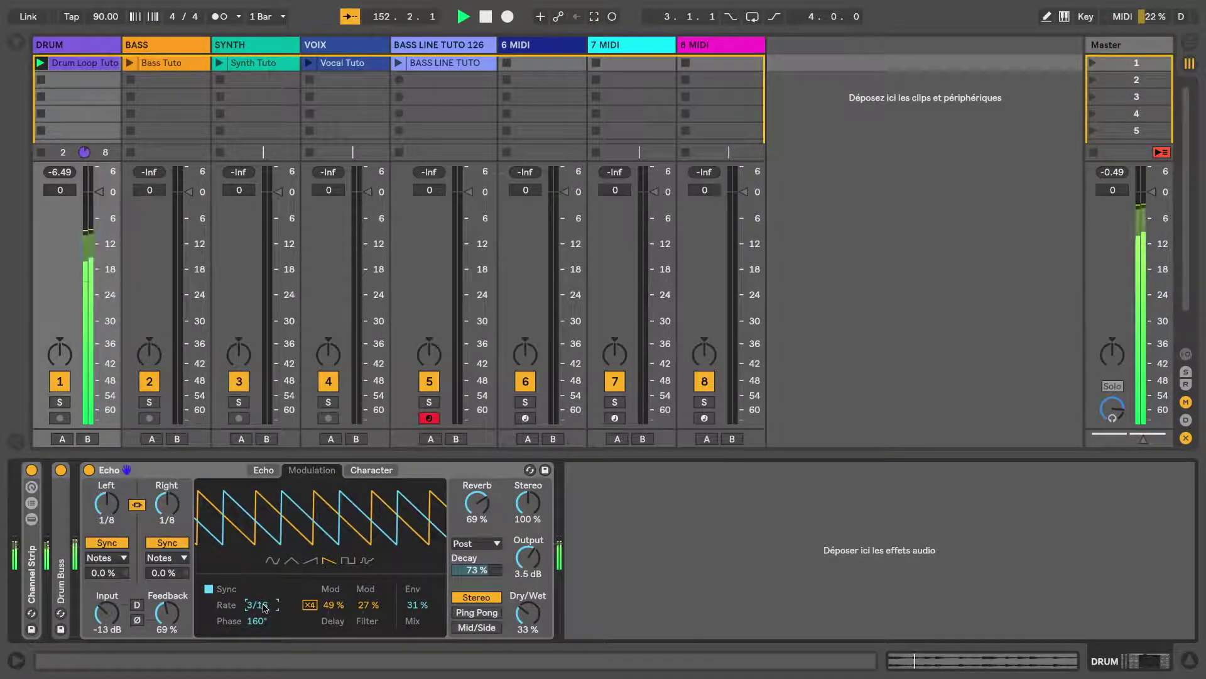
# Step: Set delay modulation to 78%, filter modulation to 16% and envelope mix to 76%, using the square waveform
pyautogui.moveTo(333, 604); pyautogui.dragTo(418, 584)
pyautogui.click(348, 560)
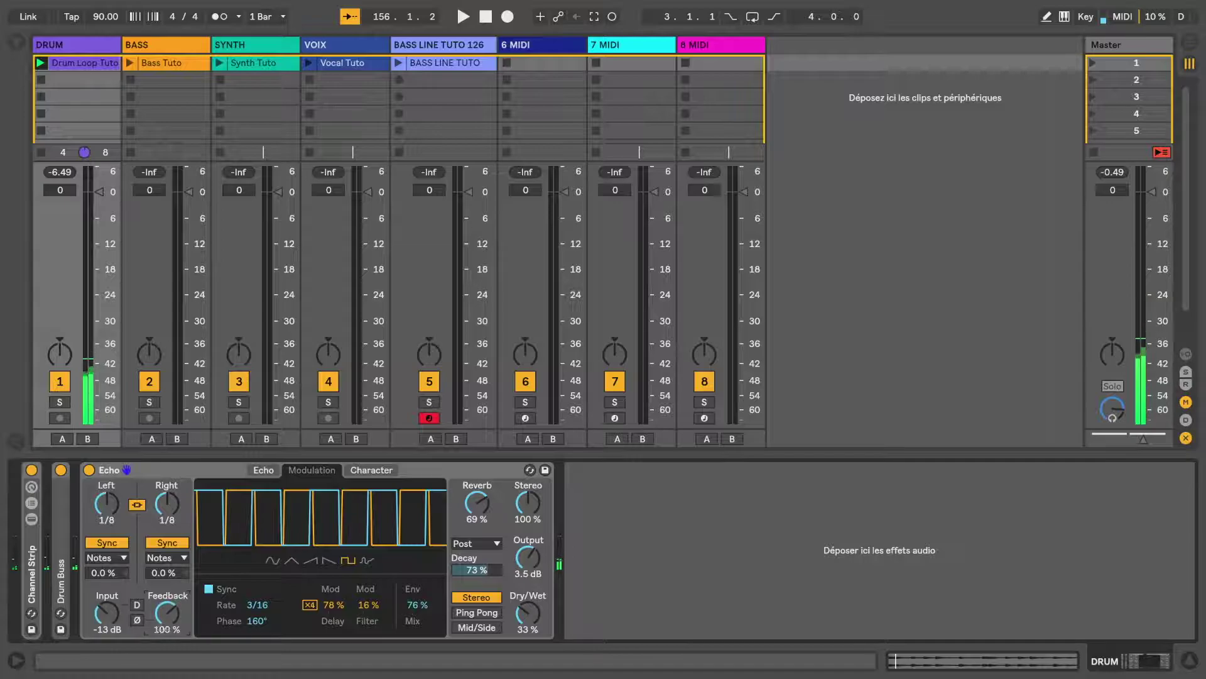
# Step: Push the feedback to 117% and bring it down to 57%, then restart playback and stop the drum clip
pyautogui.moveTo(165, 615); pyautogui.dragTo(163, 613)
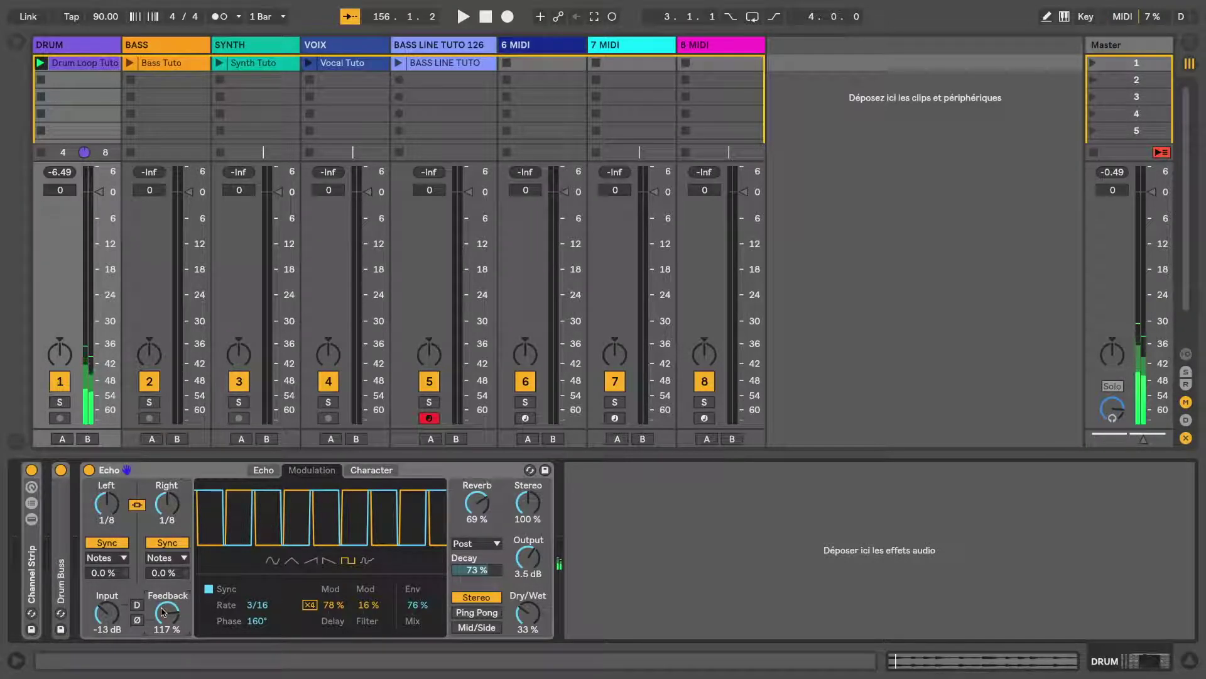
pyautogui.moveTo(162, 613); pyautogui.dragTo(162, 605)
pyautogui.moveTo(167, 613); pyautogui.dragTo(167, 663)
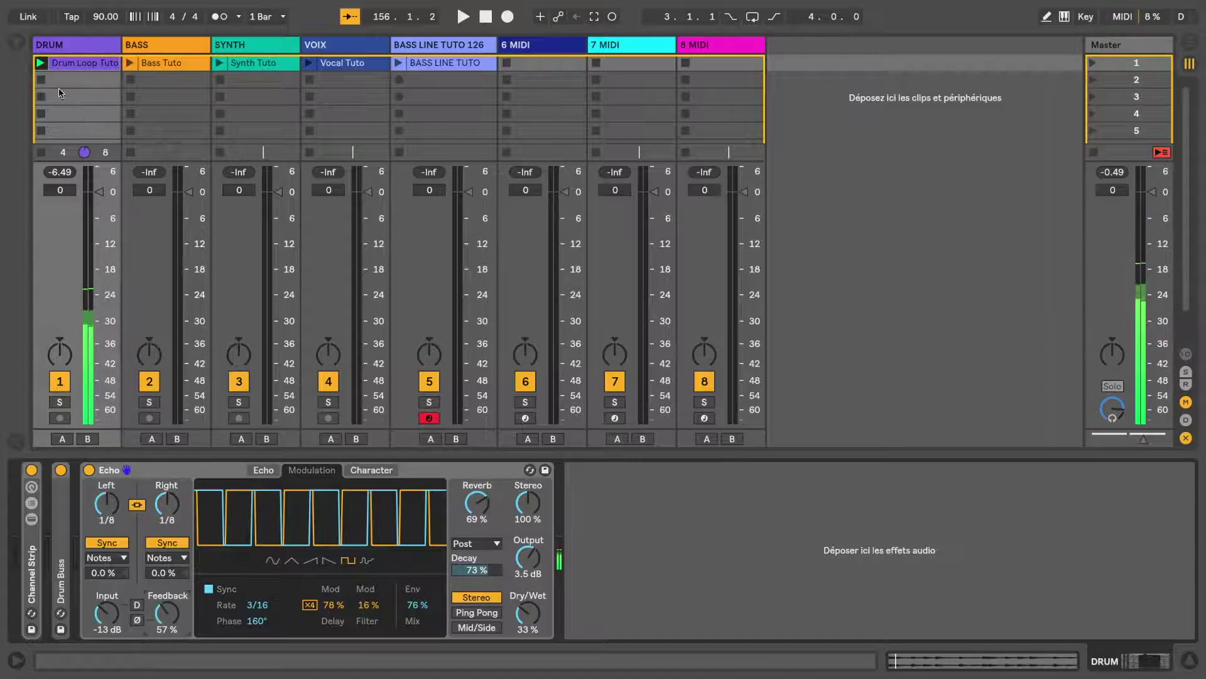
pyautogui.press('space')
pyautogui.click(42, 130)
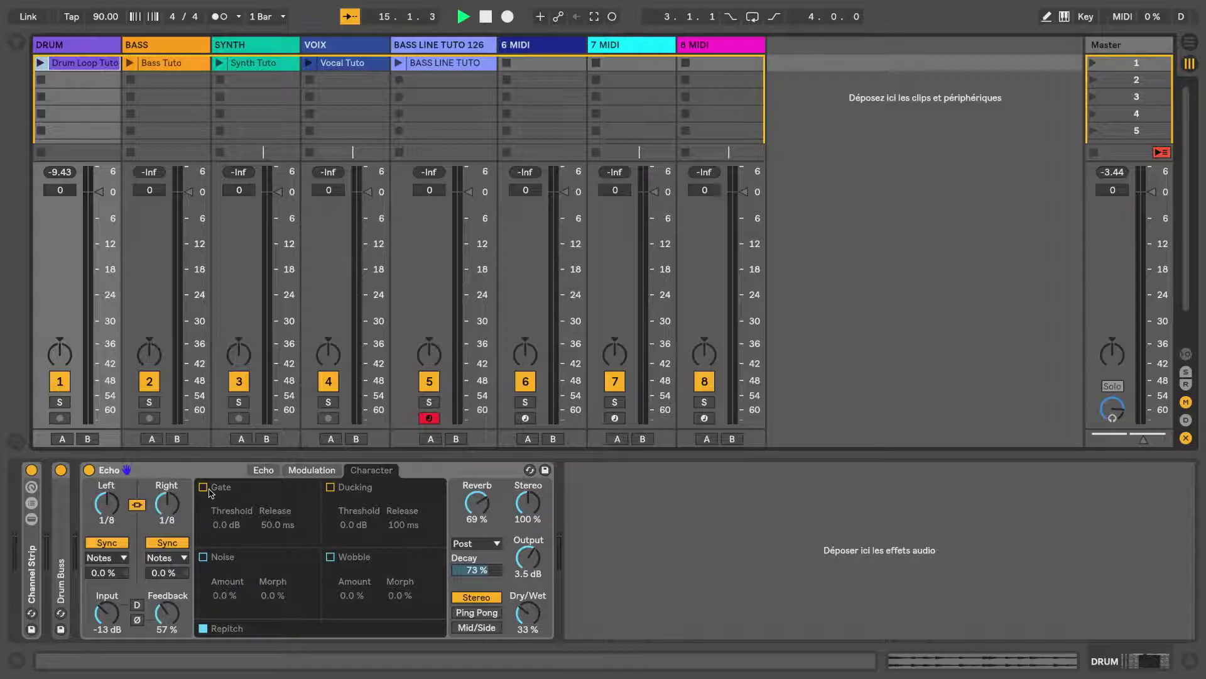
# Step: Return to Echo's modulation settings and set 52% envelope mix, 67% delay and 10% filter modulation, rate 1/2 and sine waveform
pyautogui.click(311, 470)
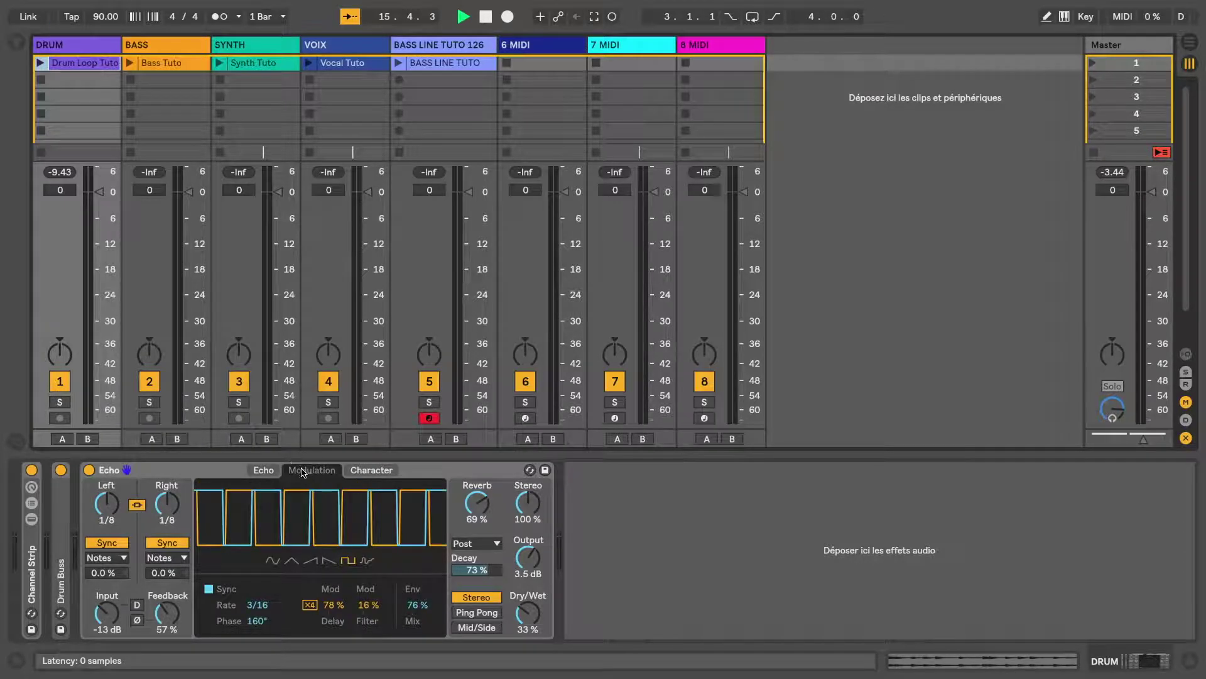
pyautogui.moveTo(413, 610); pyautogui.dragTo(414, 652)
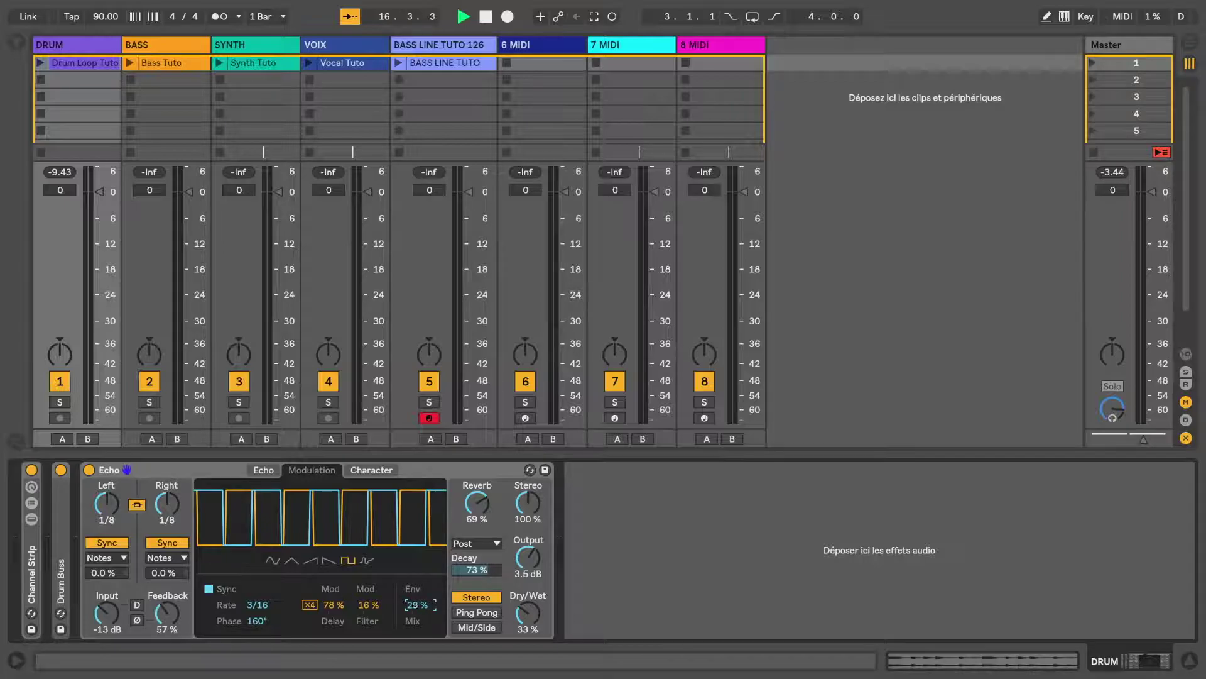
pyautogui.moveTo(421, 607); pyautogui.dragTo(421, 612)
pyautogui.moveTo(333, 606); pyautogui.dragTo(333, 611)
pyautogui.moveTo(257, 604); pyautogui.dragTo(257, 592)
pyautogui.click(274, 559)
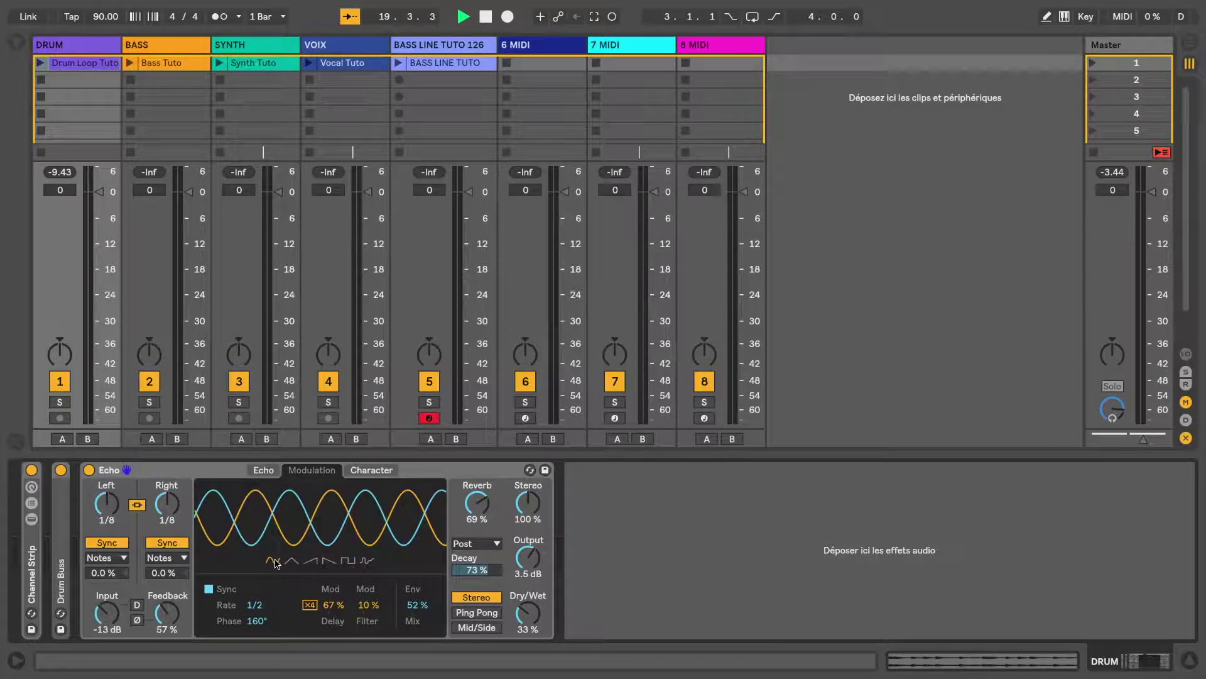
# Step: Play the drum loop with Echo's Gate enabled at a -30 dB threshold and 45.5 ms release, then stop playback
pyautogui.click(39, 63)
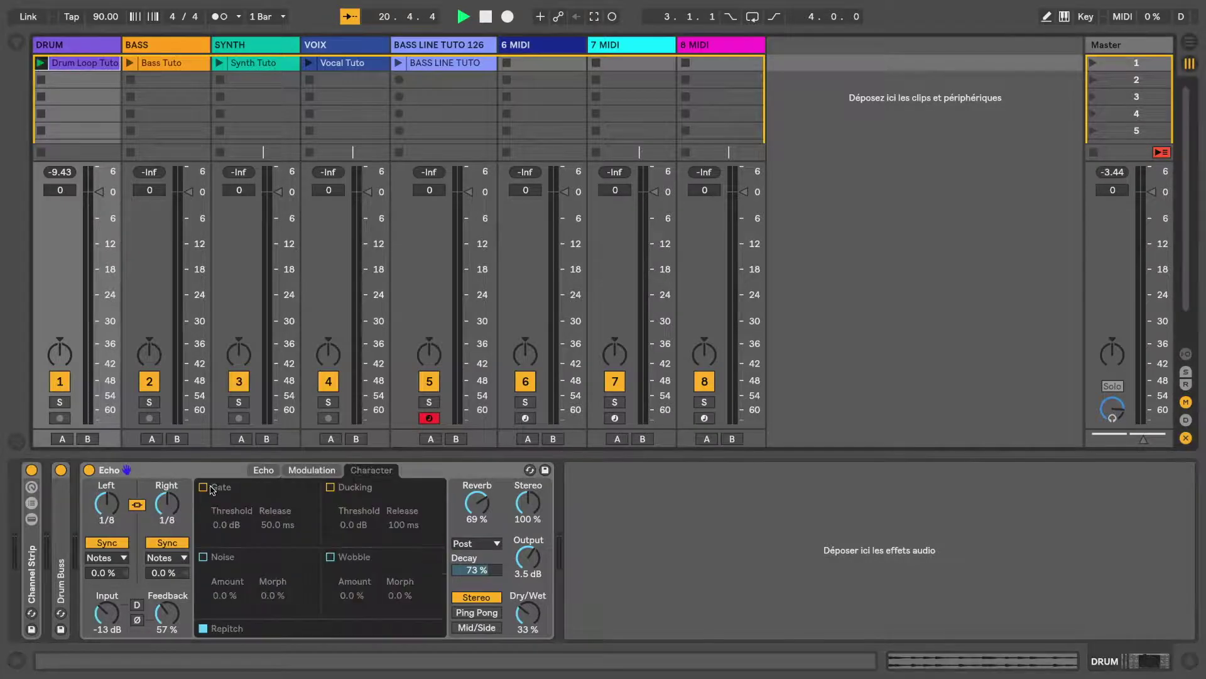
pyautogui.click(371, 470)
pyautogui.click(204, 487)
pyautogui.moveTo(230, 525)
pyautogui.mouseDown()
pyautogui.moveTo(232, 553)
pyautogui.moveTo(269, 550)
pyautogui.moveTo(230, 532)
pyautogui.moveTo(230, 552)
pyautogui.moveTo(266, 499)
pyautogui.moveTo(232, 521)
pyautogui.moveTo(272, 542)
pyautogui.moveTo(232, 530)
pyautogui.moveTo(232, 546)
pyautogui.moveTo(231, 526)
pyautogui.moveTo(230, 547)
pyautogui.moveTo(230, 530)
pyautogui.mouseUp()
pyautogui.press('space')
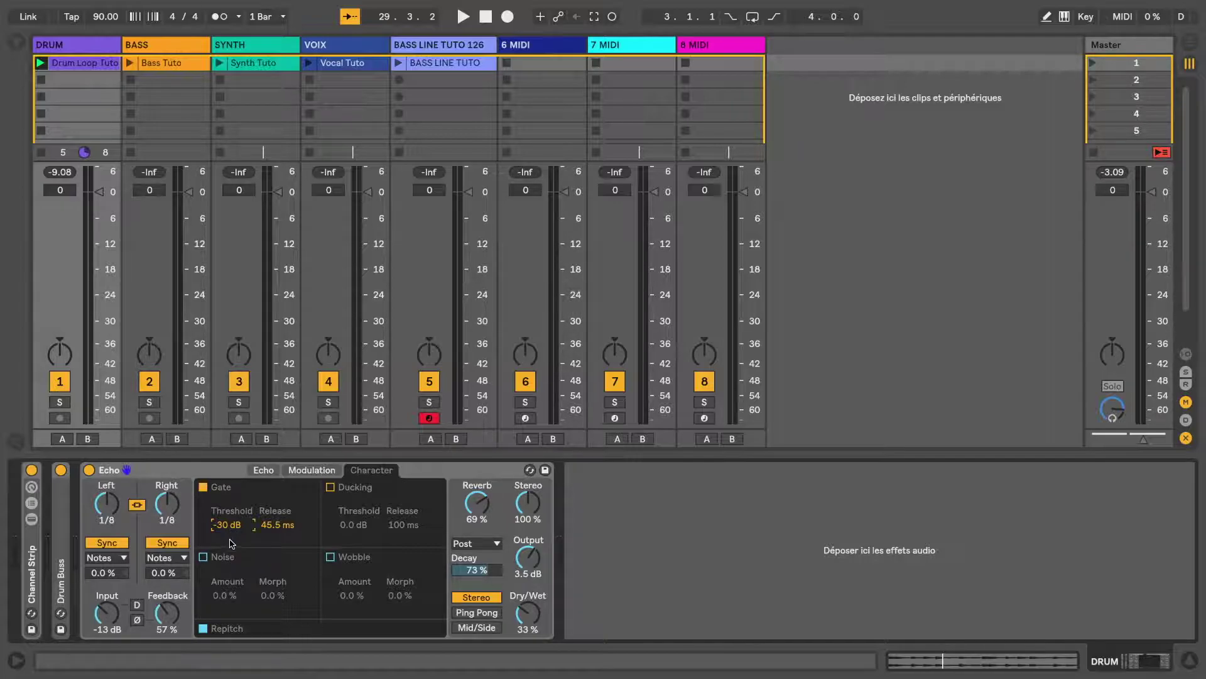
# Step: Play the drum loop with Ducking enabled at a -24 dB threshold and 49.7 ms release, switching Gate off and on to compare
pyautogui.click(331, 489)
pyautogui.press('space')
pyautogui.click(353, 525)
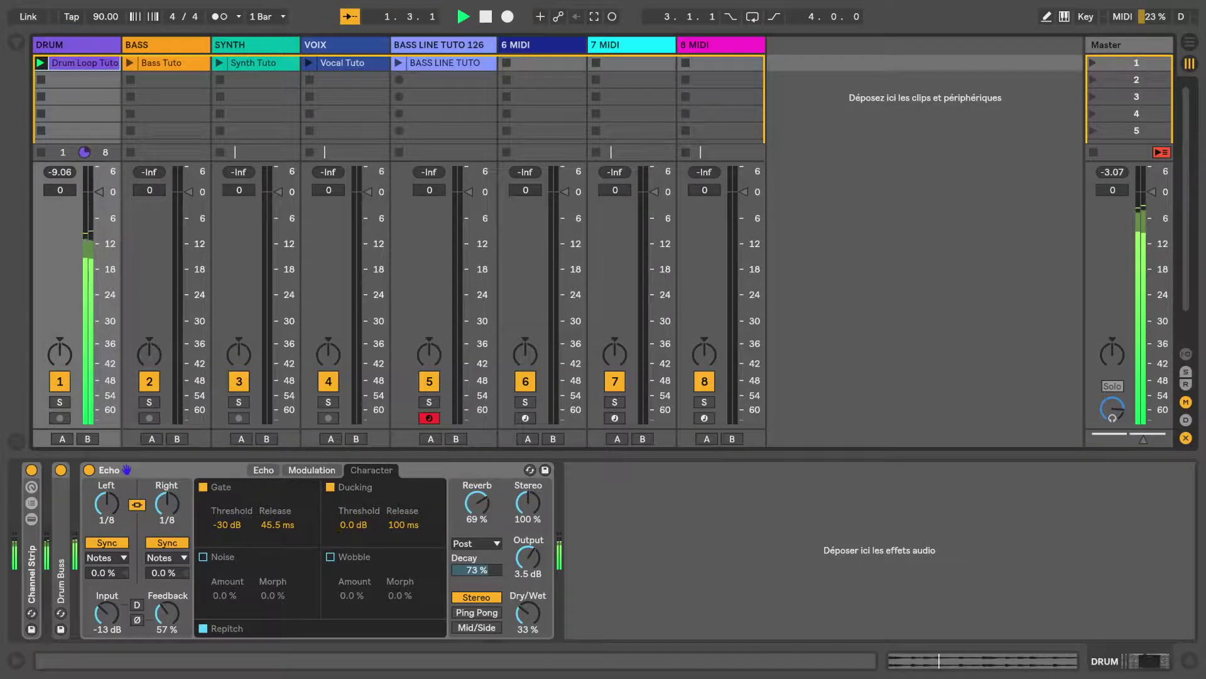
pyautogui.moveTo(353, 526); pyautogui.dragTo(404, 556)
pyautogui.click(204, 487)
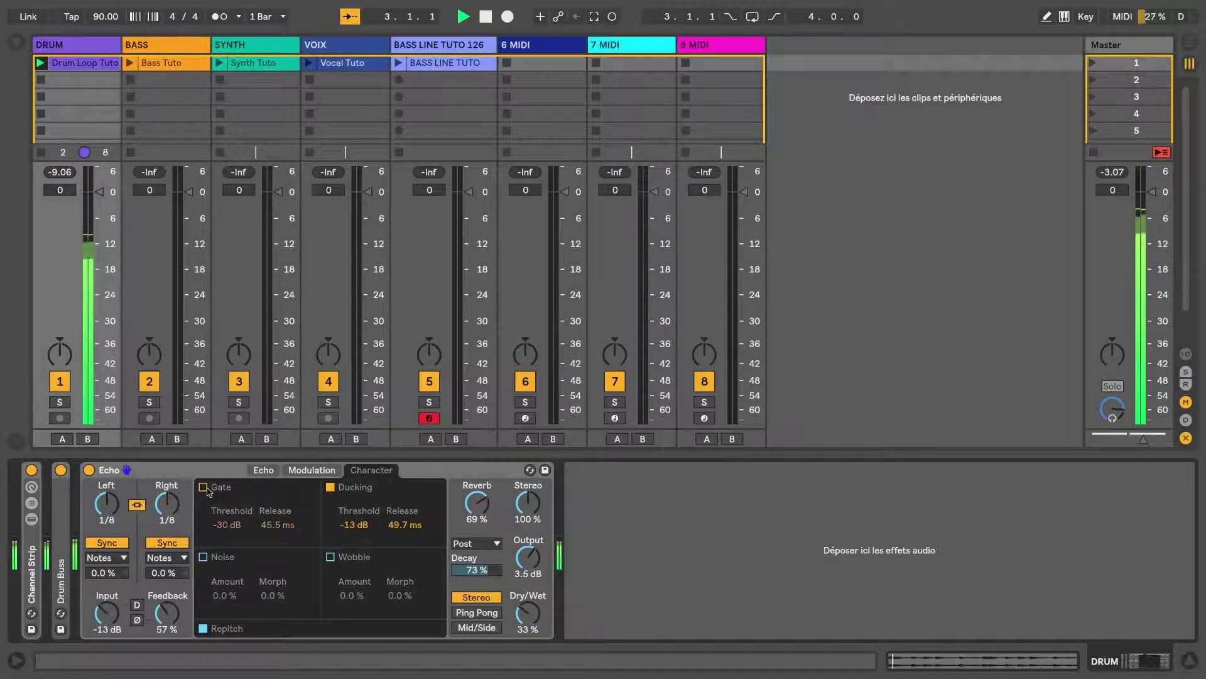
pyautogui.moveTo(356, 524); pyautogui.dragTo(356, 529)
pyautogui.click(203, 488)
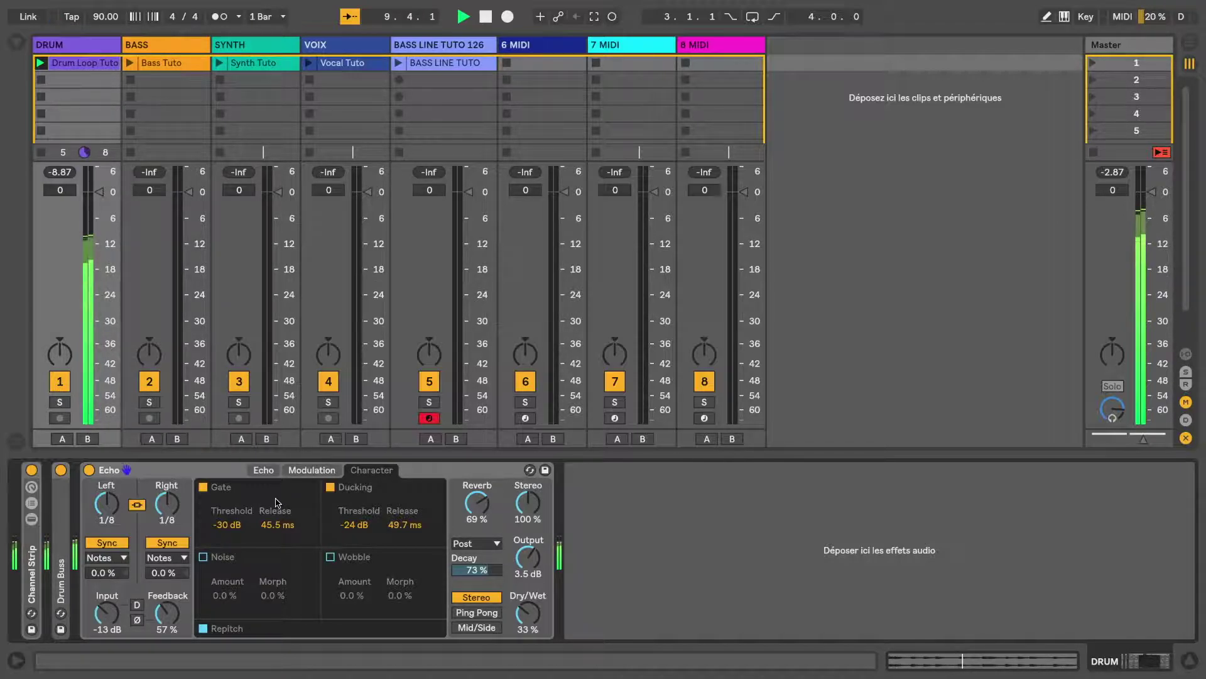
# Step: Enable Echo's Noise with a 7.8% amount and 18% morph
pyautogui.click(202, 557)
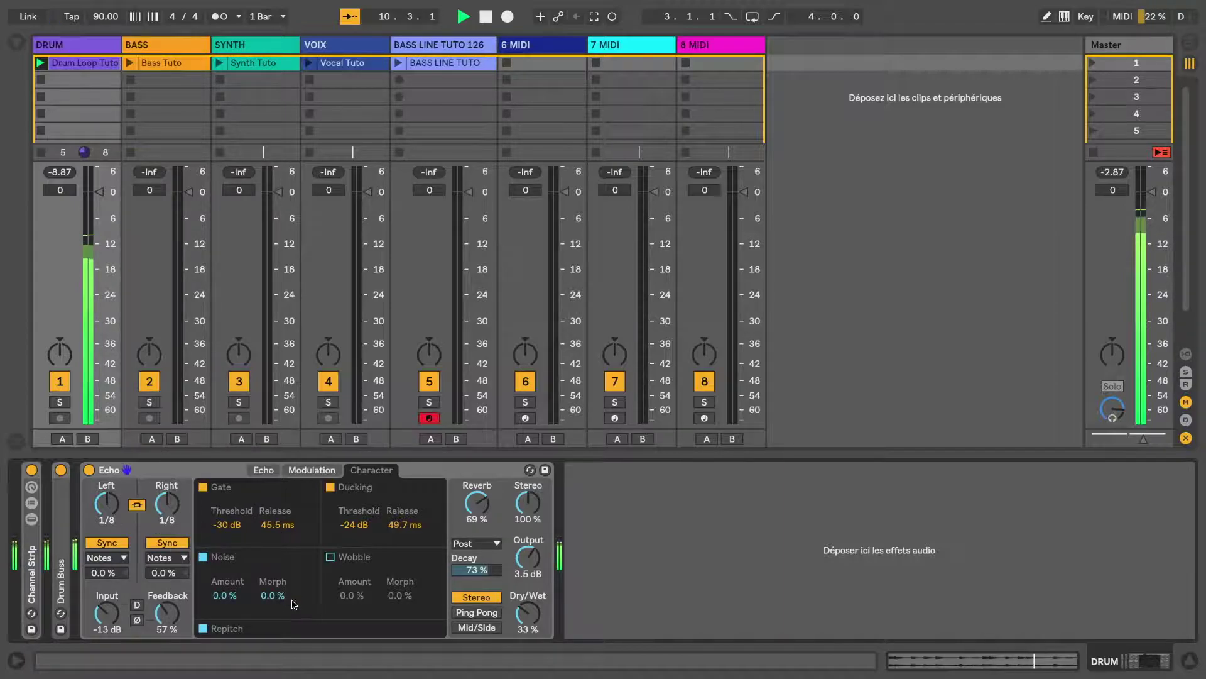
pyautogui.moveTo(229, 598); pyautogui.dragTo(272, 587)
pyautogui.click(272, 595)
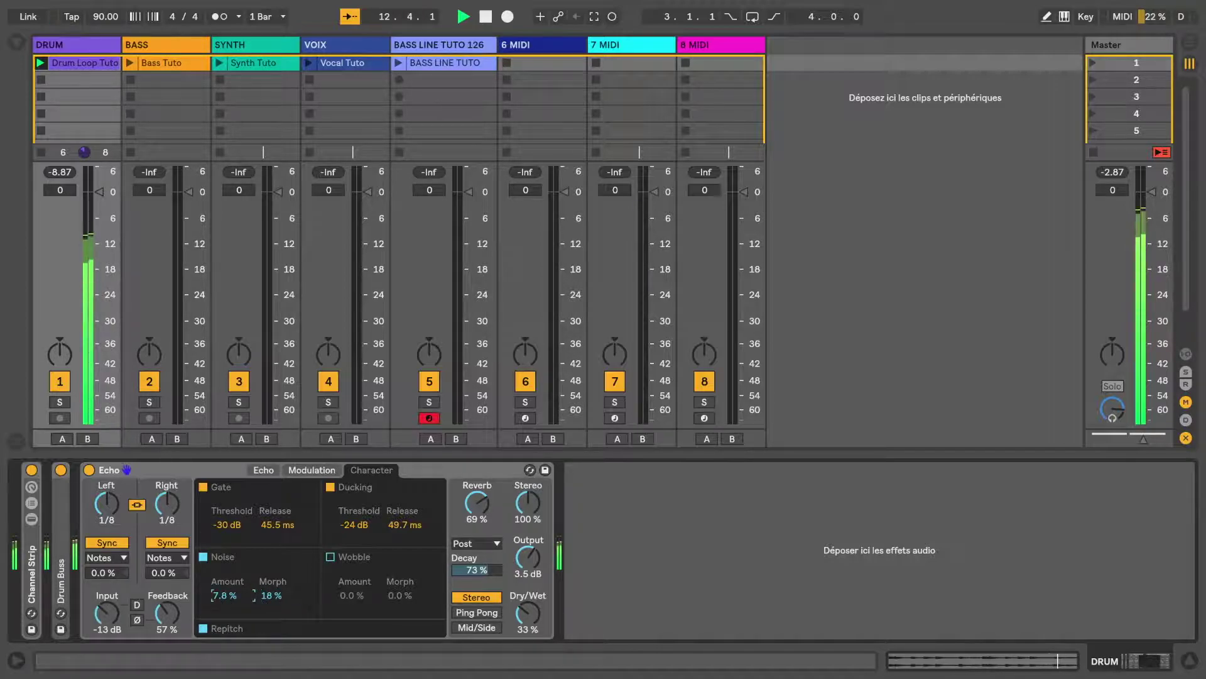
# Step: Switch off Gate and Ducking, and raise Noise to 57% amount and 31% morph
pyautogui.moveTo(272, 595); pyautogui.dragTo(223, 588)
pyautogui.click(203, 487)
pyautogui.click(329, 486)
pyautogui.moveTo(223, 595); pyautogui.dragTo(221, 593)
# Step: Switch Noise off and on again to compare, setting it to 48% amount and 74% morph
pyautogui.click(204, 558)
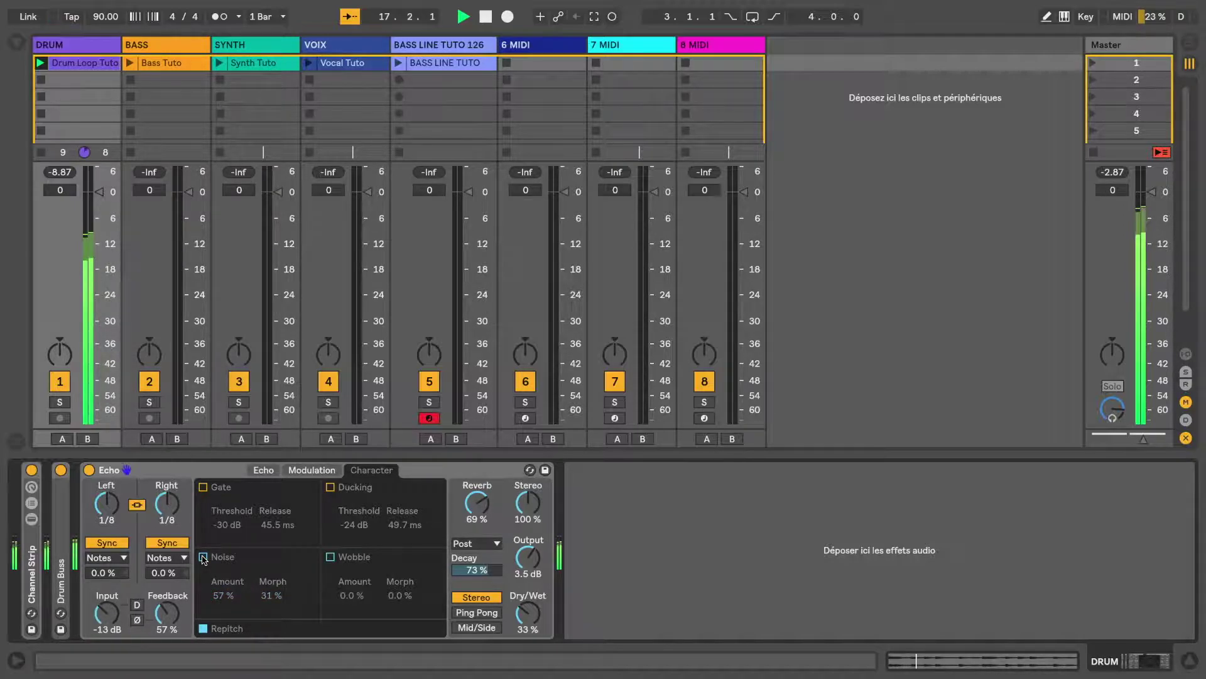
pyautogui.click(204, 557)
pyautogui.moveTo(270, 595); pyautogui.dragTo(270, 576)
# Step: Enable Wobble at 38% amount and 73% morph, and fine-tune the amount with Gate and Ducking switched back on
pyautogui.click(330, 557)
pyautogui.moveTo(399, 595); pyautogui.dragTo(350, 590)
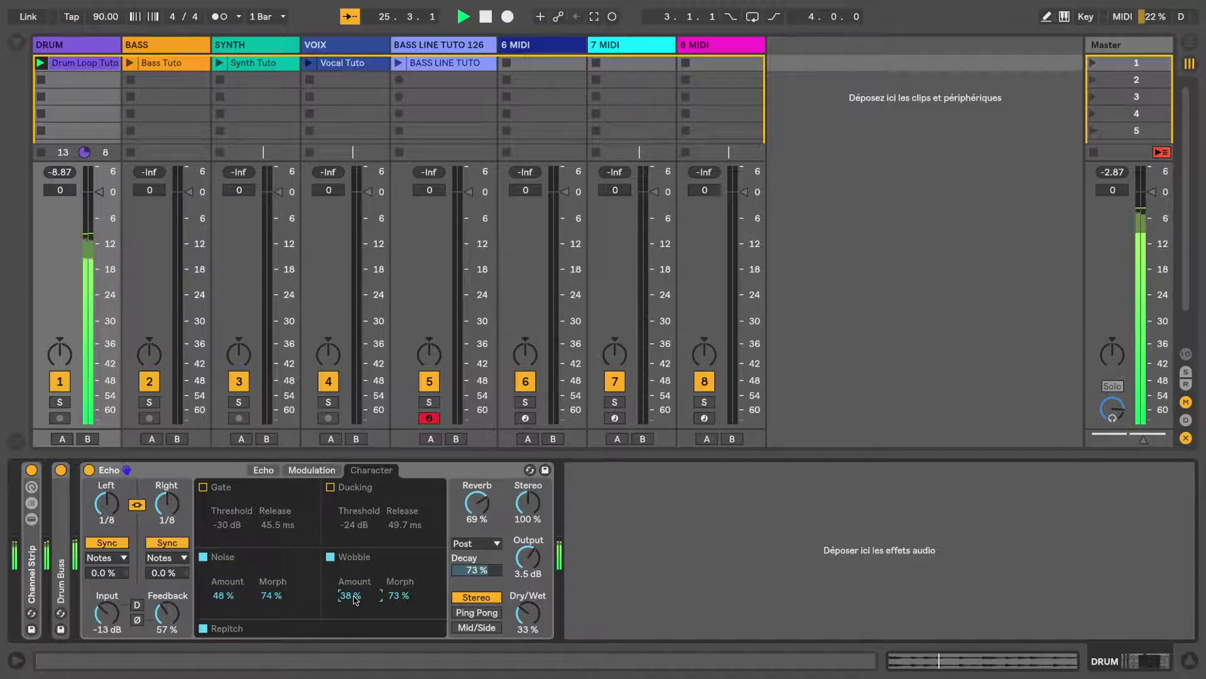
pyautogui.click(203, 487)
pyautogui.click(330, 487)
pyautogui.moveTo(349, 595); pyautogui.dragTo(349, 597)
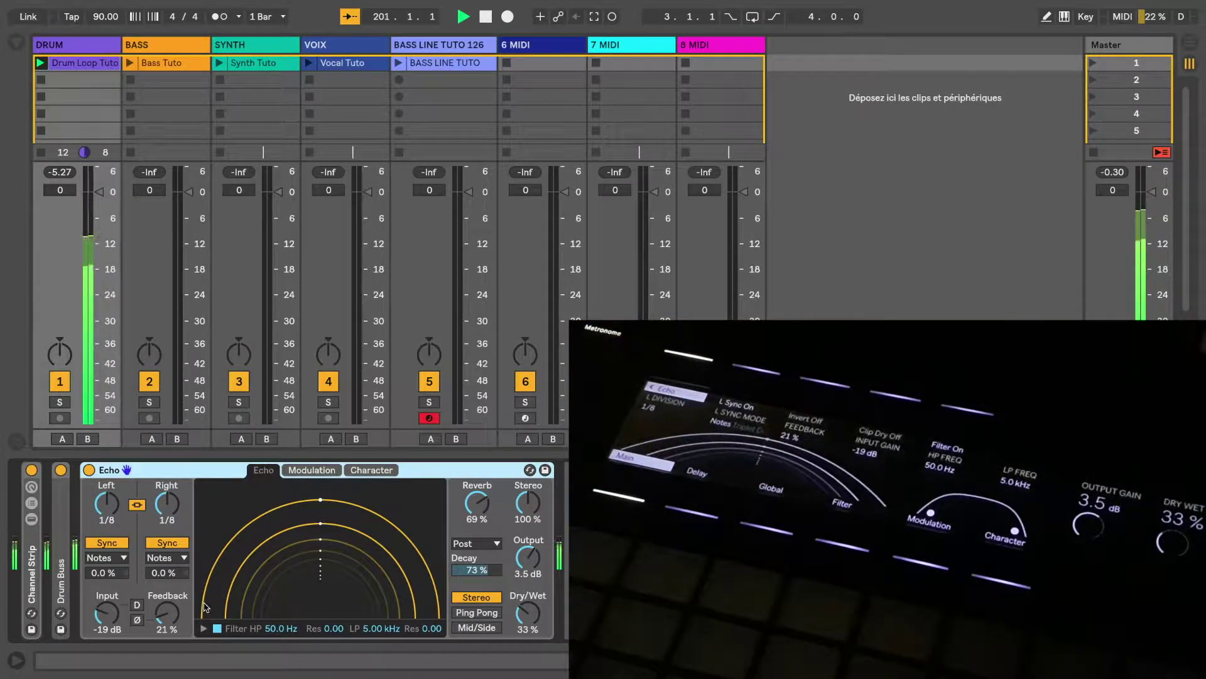
# Step: Expand Echo's filter curve and display its modulation settings, stopping playback at the end
pyautogui.click(203, 628)
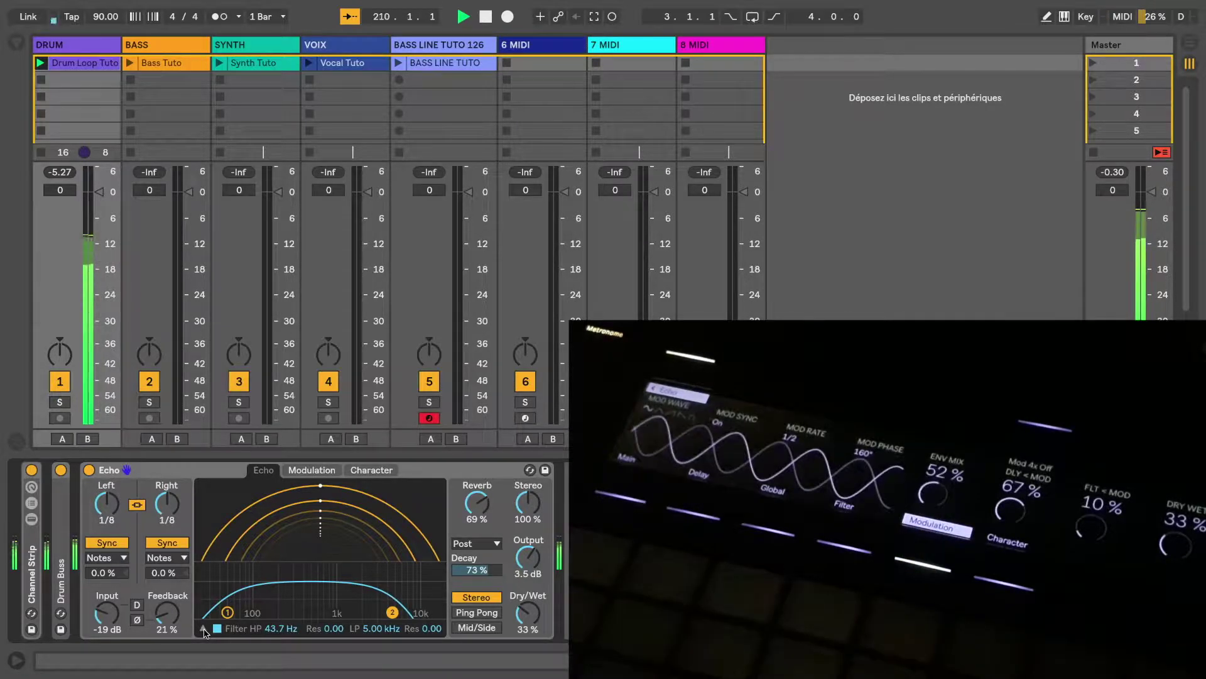
pyautogui.click(301, 475)
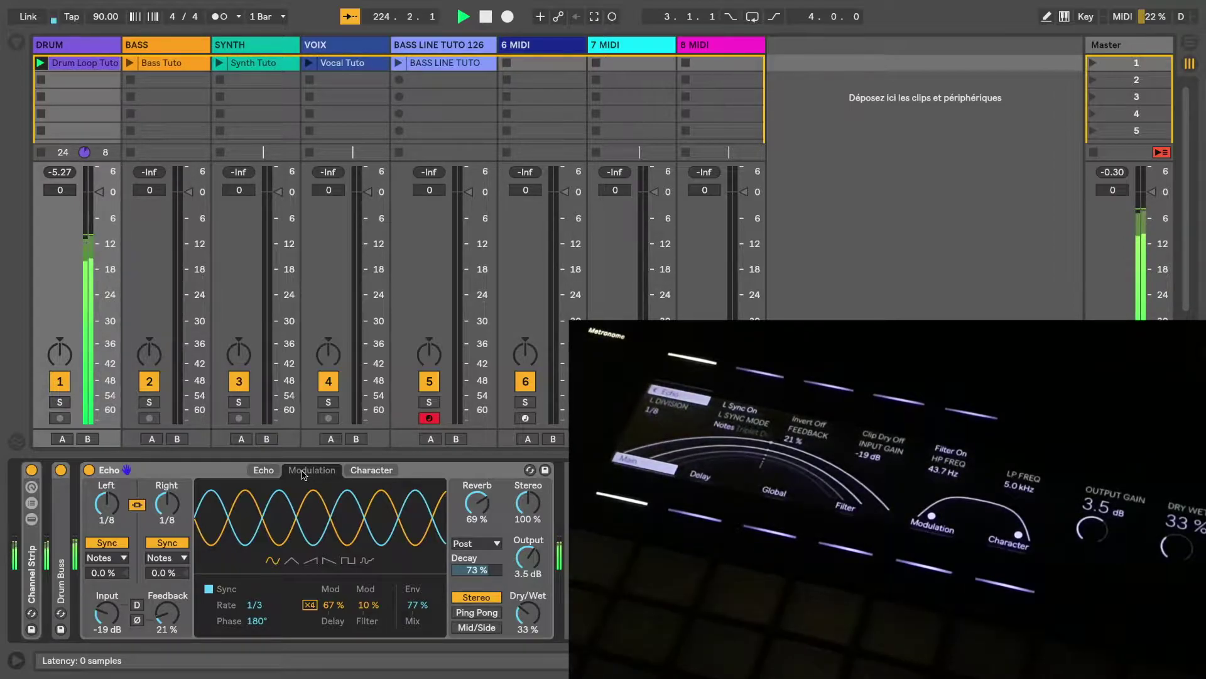
pyautogui.press('space')
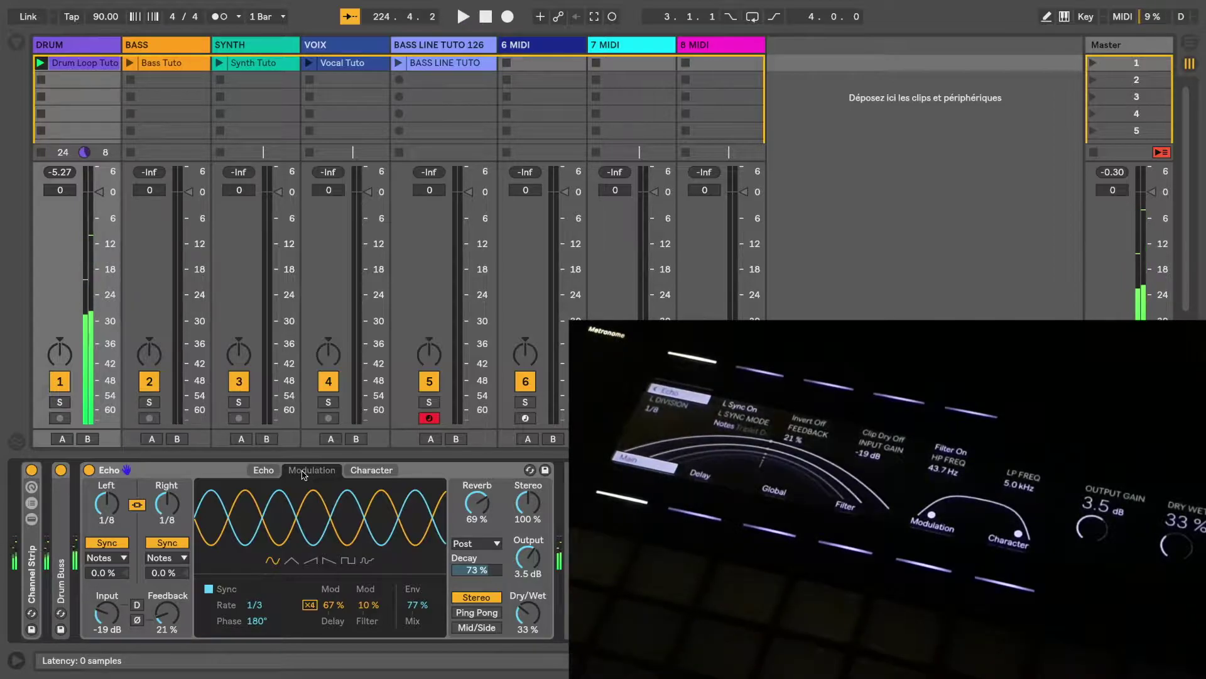